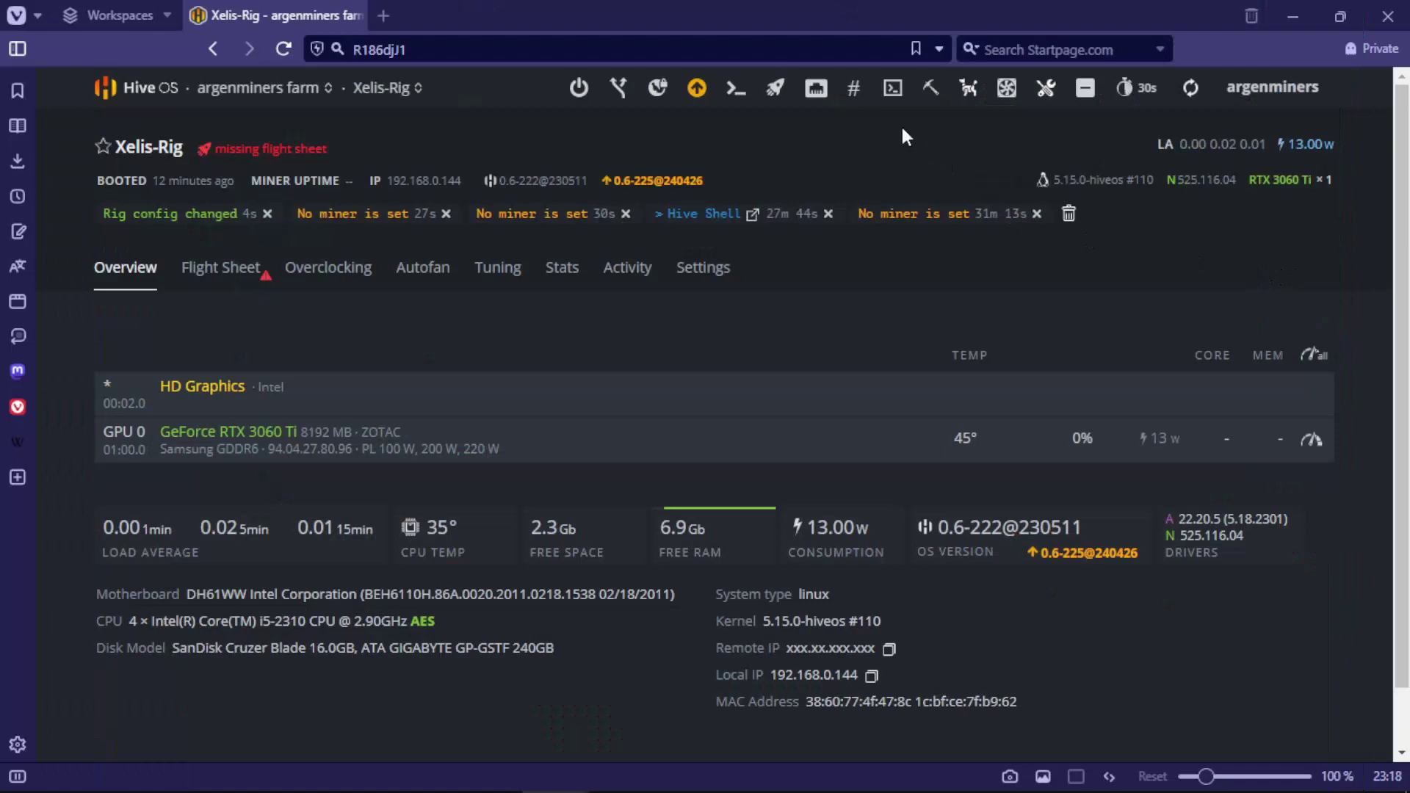
Start Hive Shell from Remote Access on Xelis-Rig and open its Shell In A Box terminal
left_click(816, 87)
left_click(921, 163)
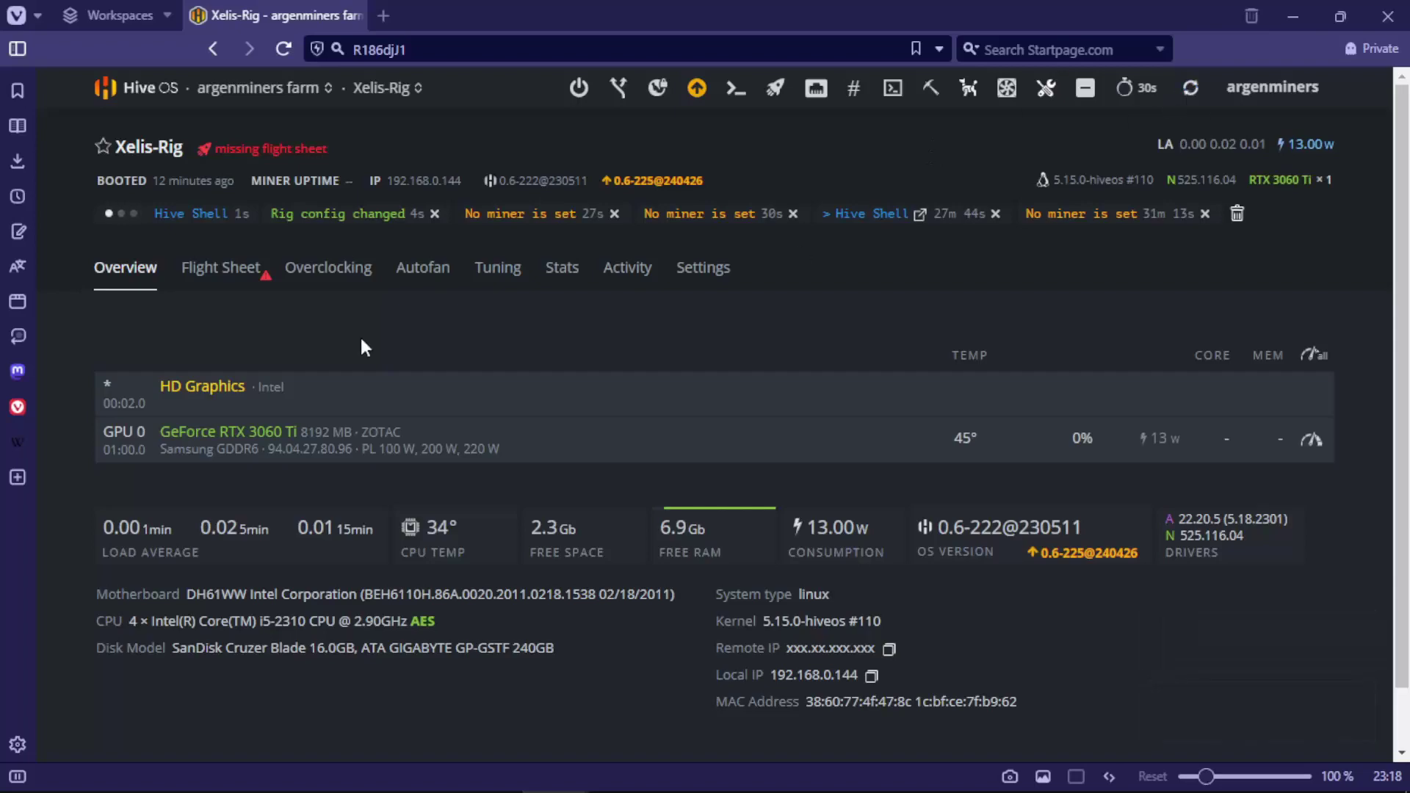
left_click(198, 215)
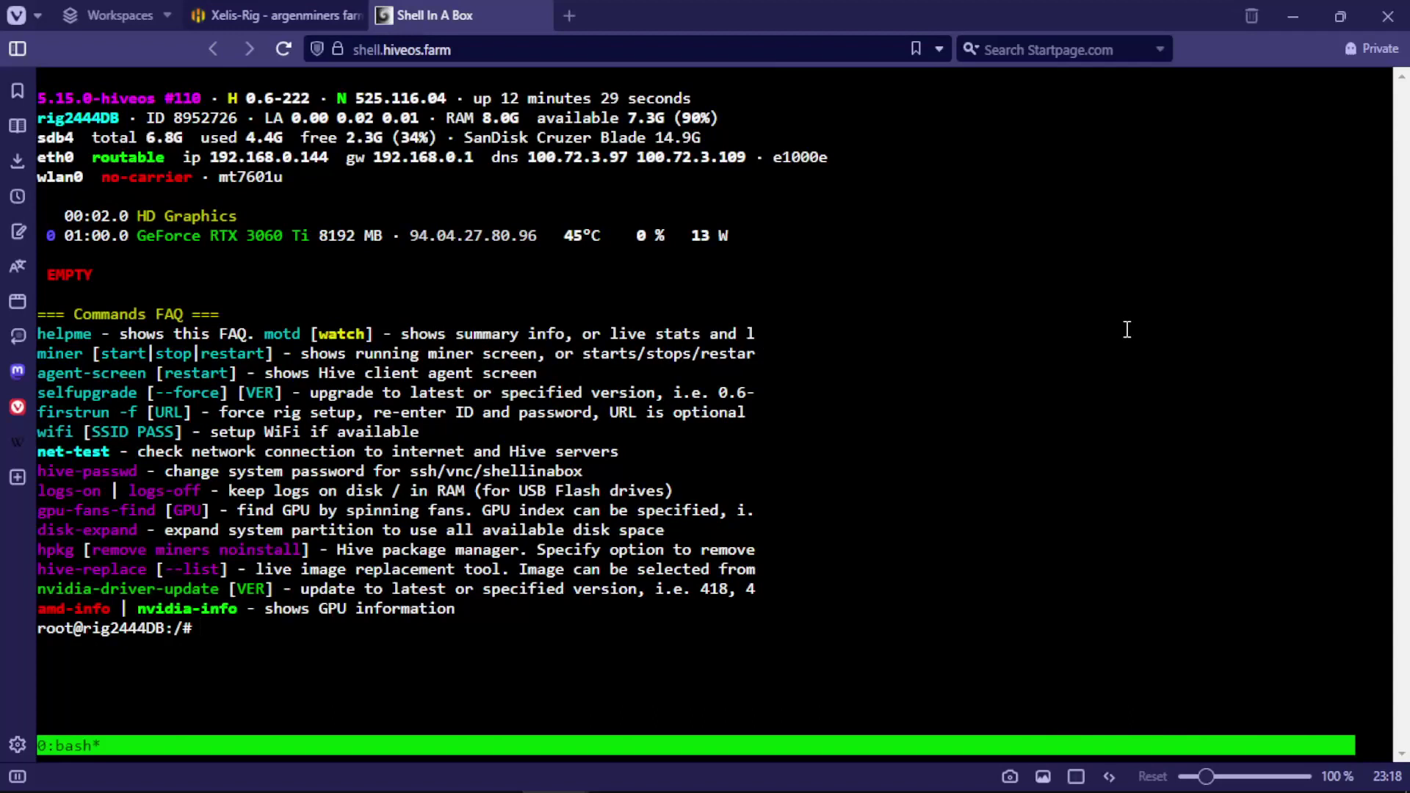
type("hive*")
Run hive-replace, choose option 2 (latest beta 0.6-225) and confirm yes to wipe the boot drive
key("BackSpace")
type("-rep")
type("lace l")
type("-l")
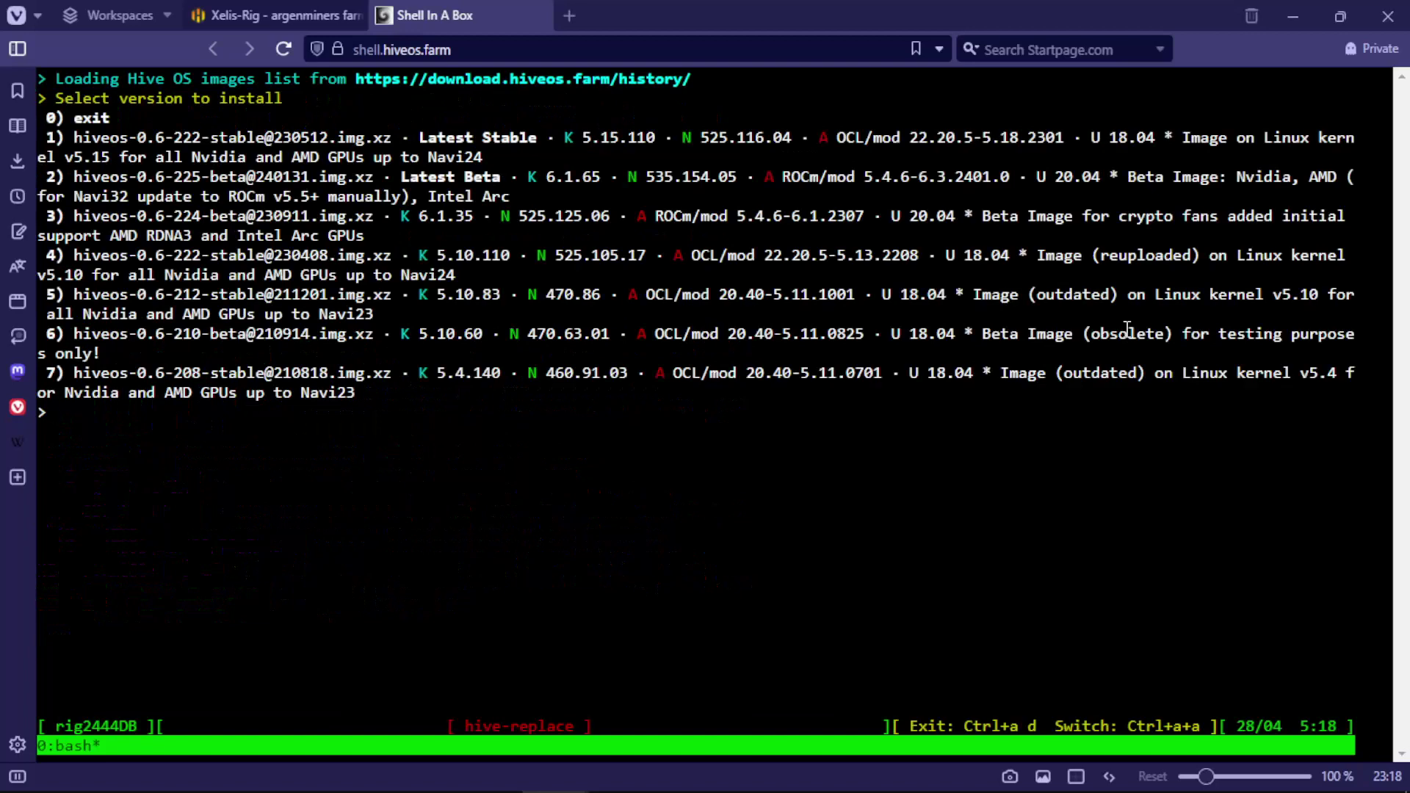
type("2")
key("Return")
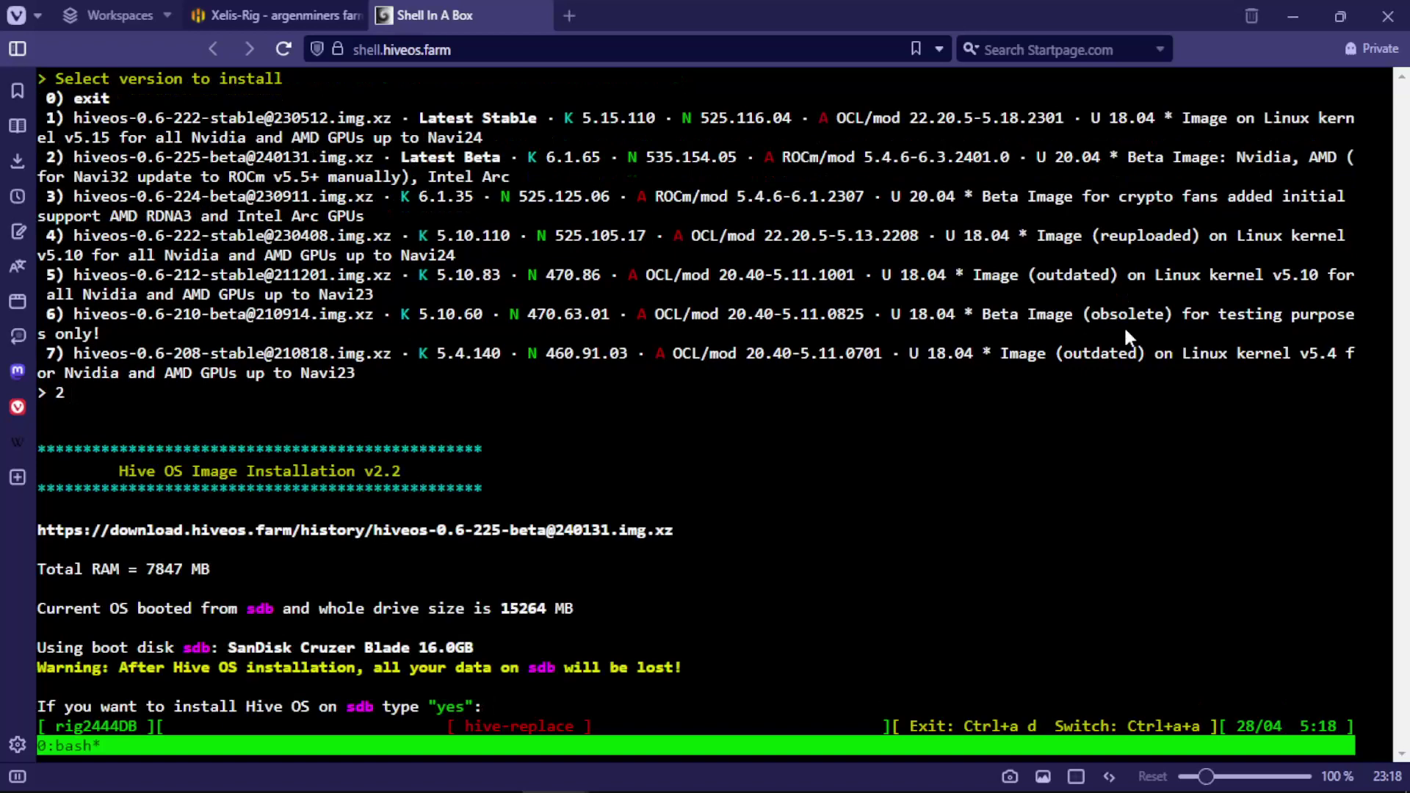
type("yes")
key("Return")
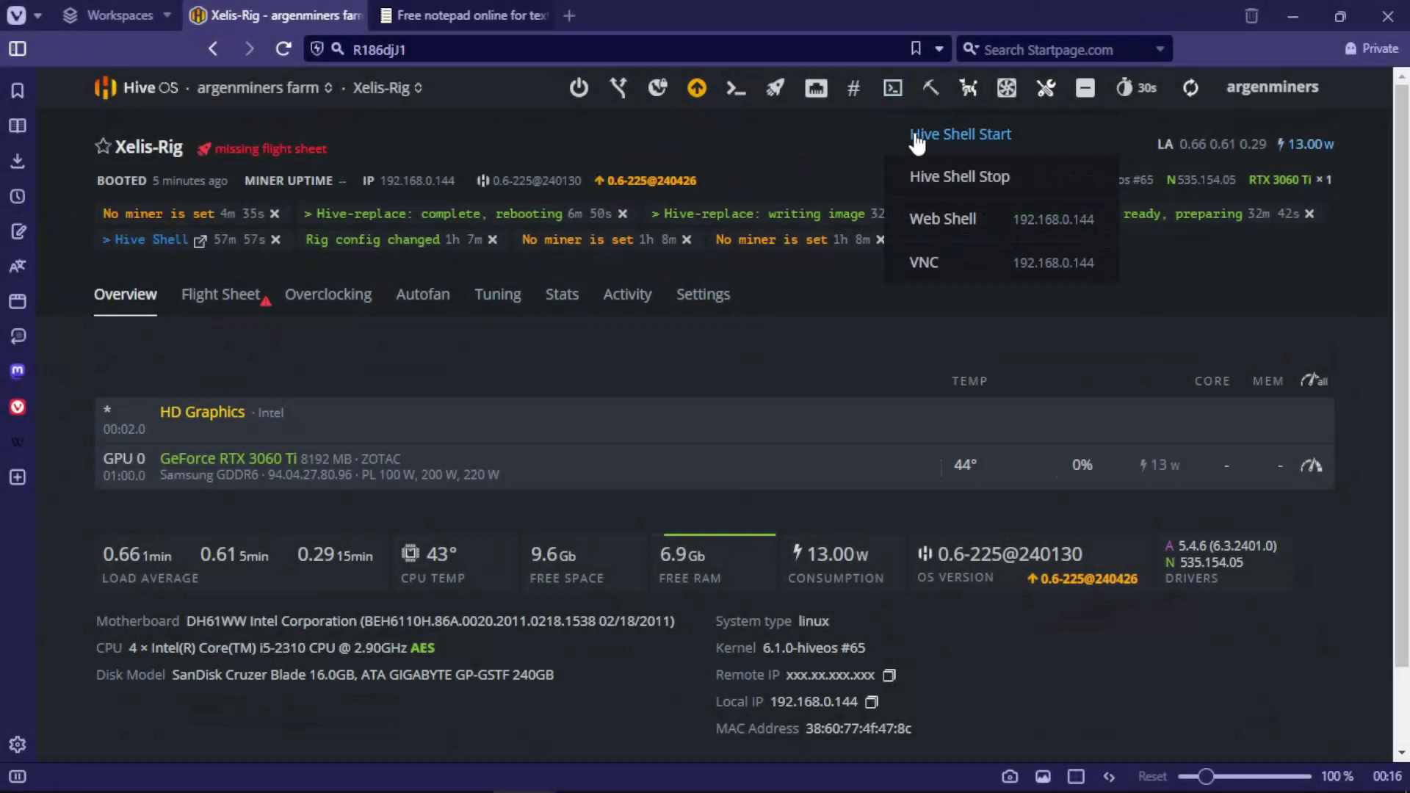
Restart Hive Shell, copy the mkdir command from the notes, and open the rig's web terminal
left_click(914, 130)
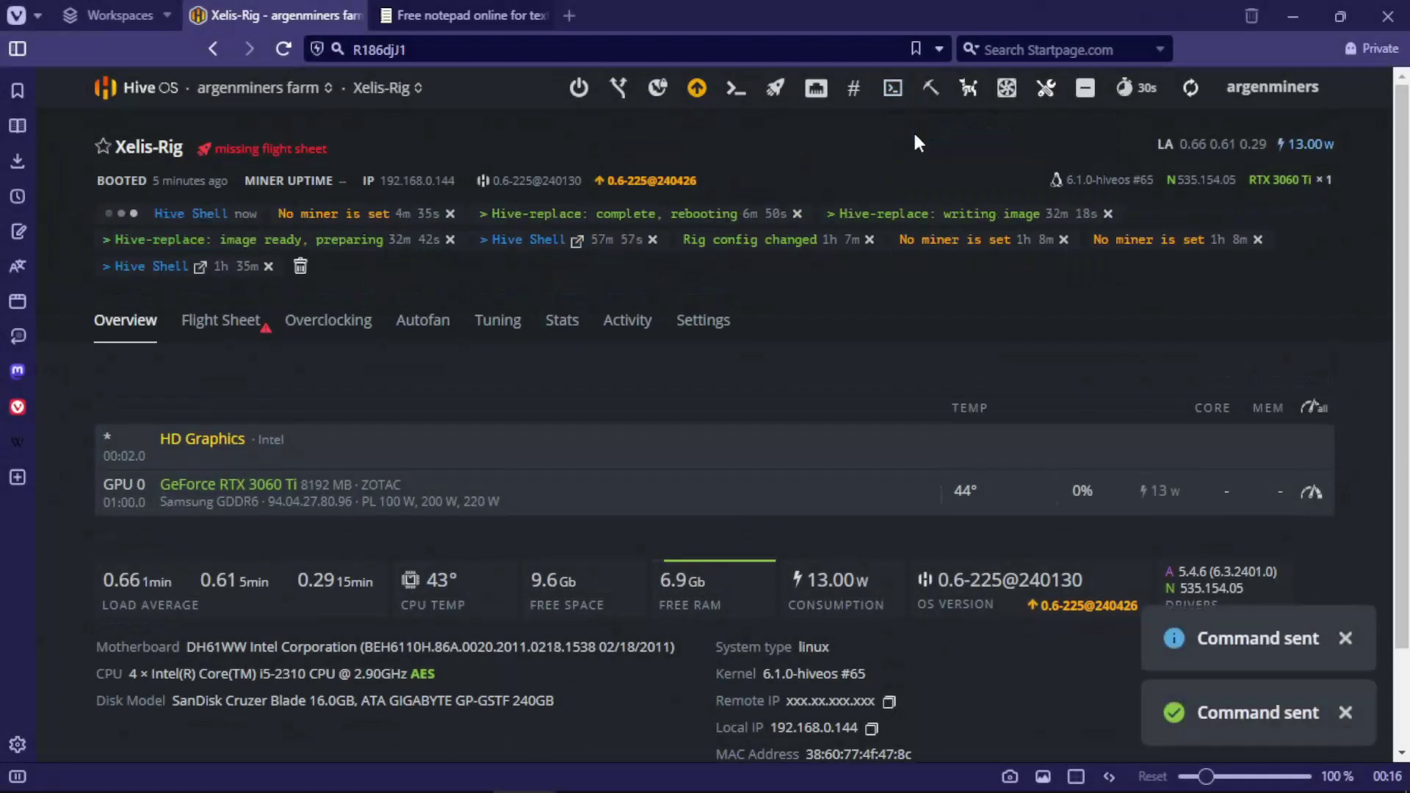
left_click(437, 15)
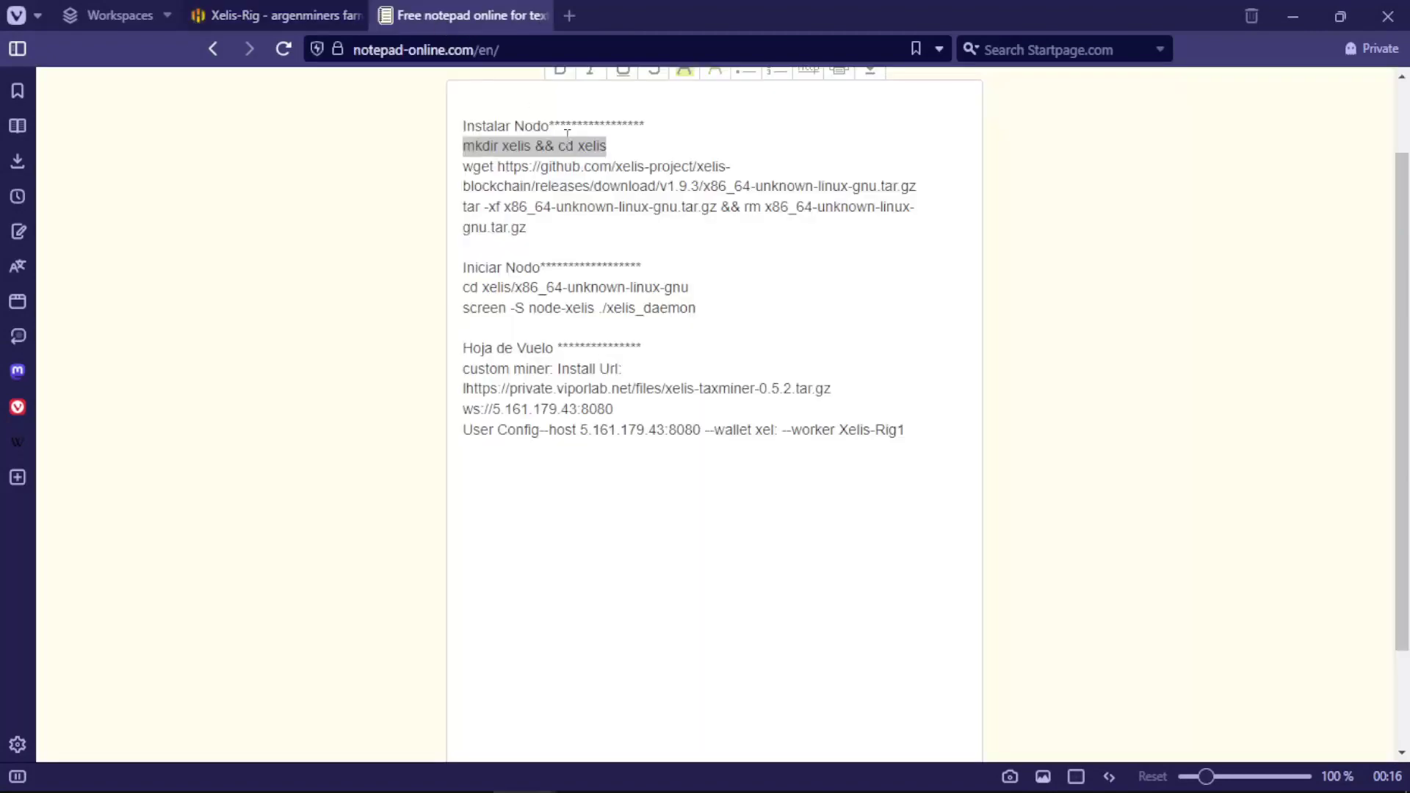
triple_click(548, 146)
right_click(548, 146)
left_click(607, 235)
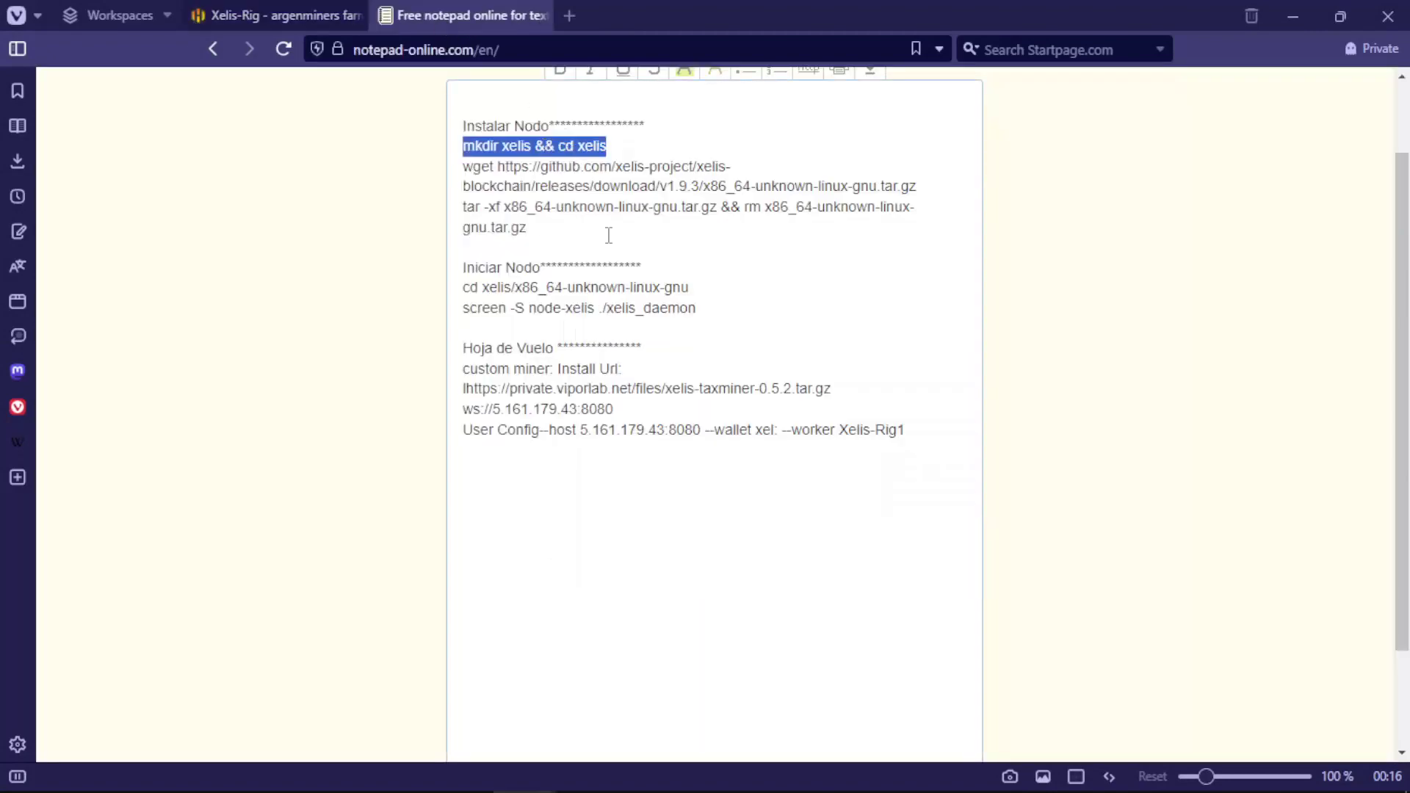
left_click(209, 16)
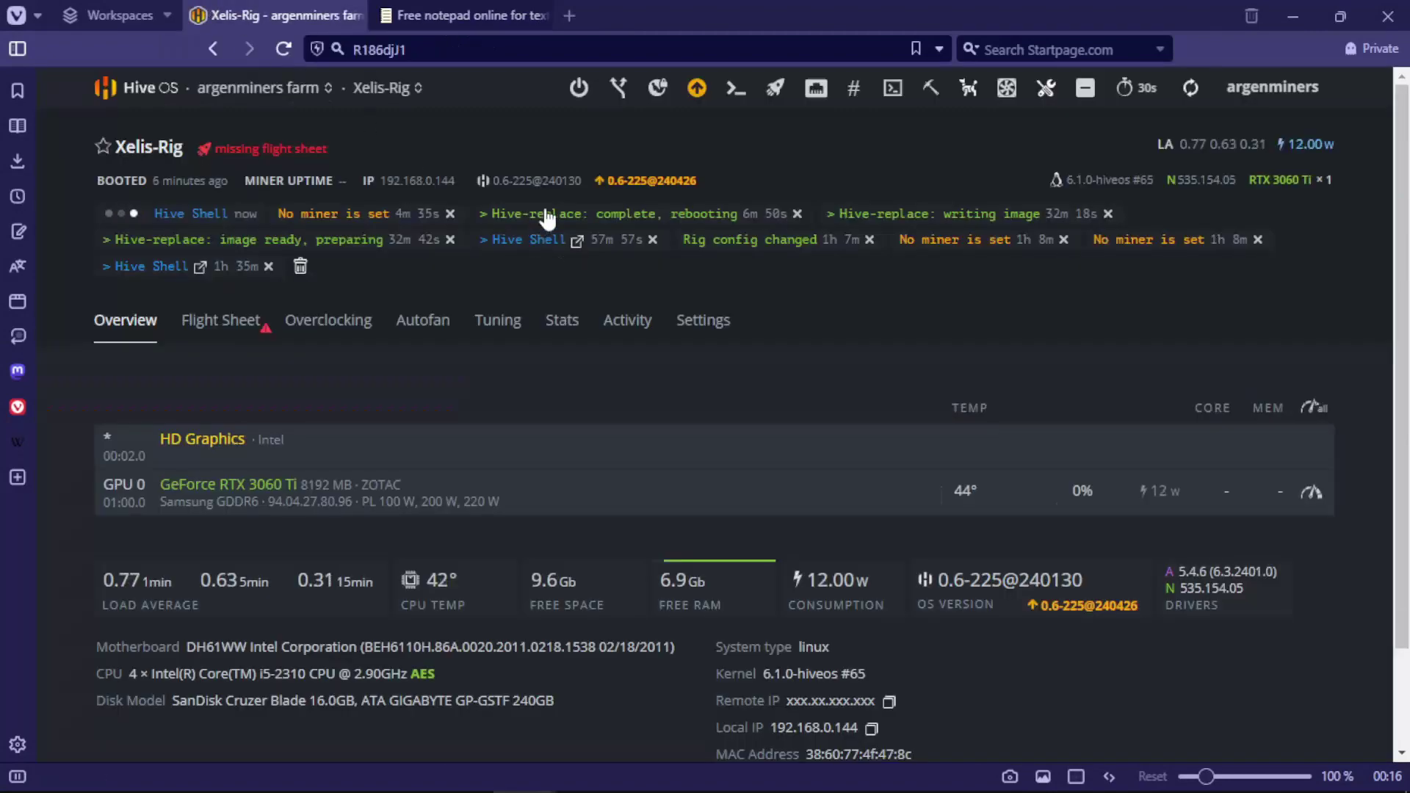
left_click(577, 240)
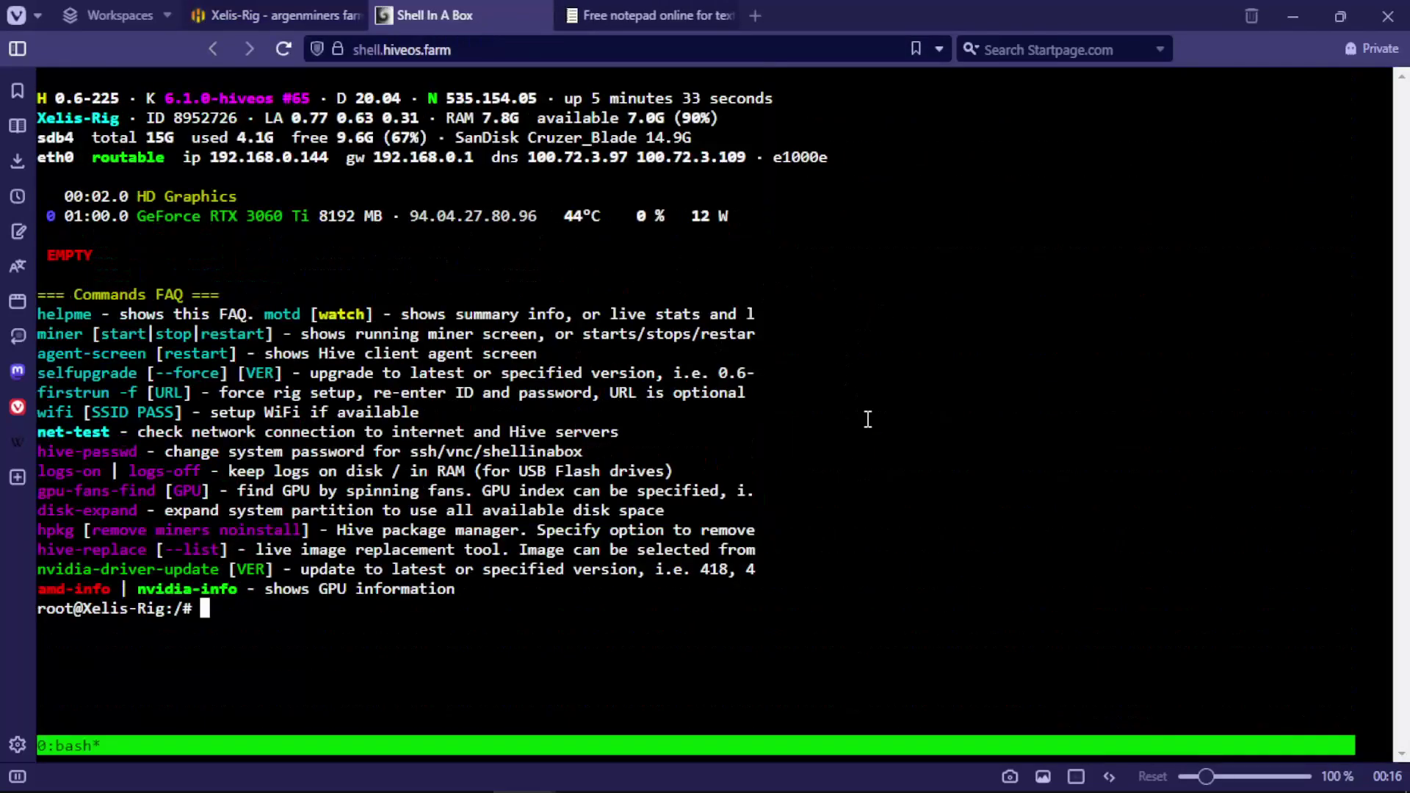
Paste from browser and run 'mkdir xelis && cd xelis' in the terminal
right_click(866, 405)
left_click(913, 394)
key("ctrl+v")
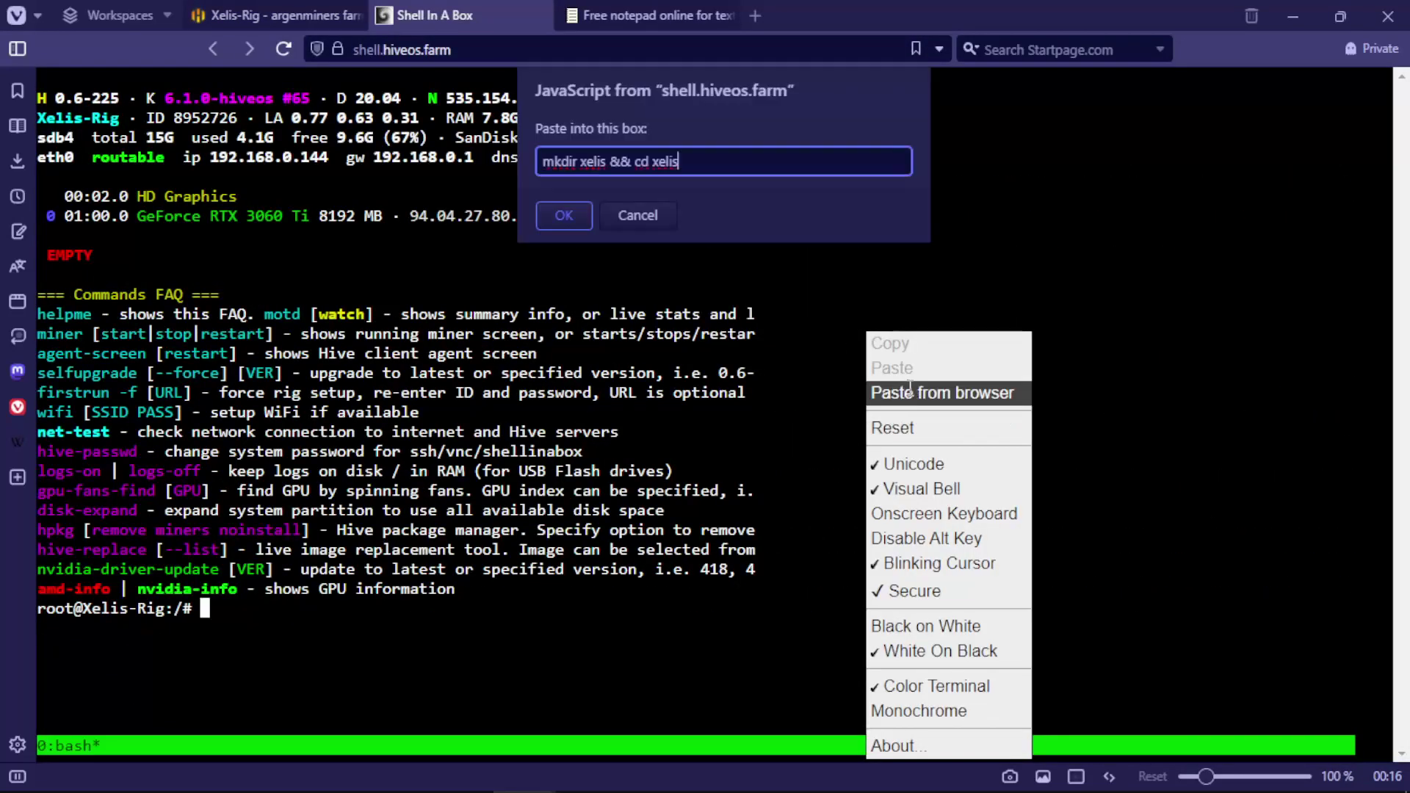
key("Return")
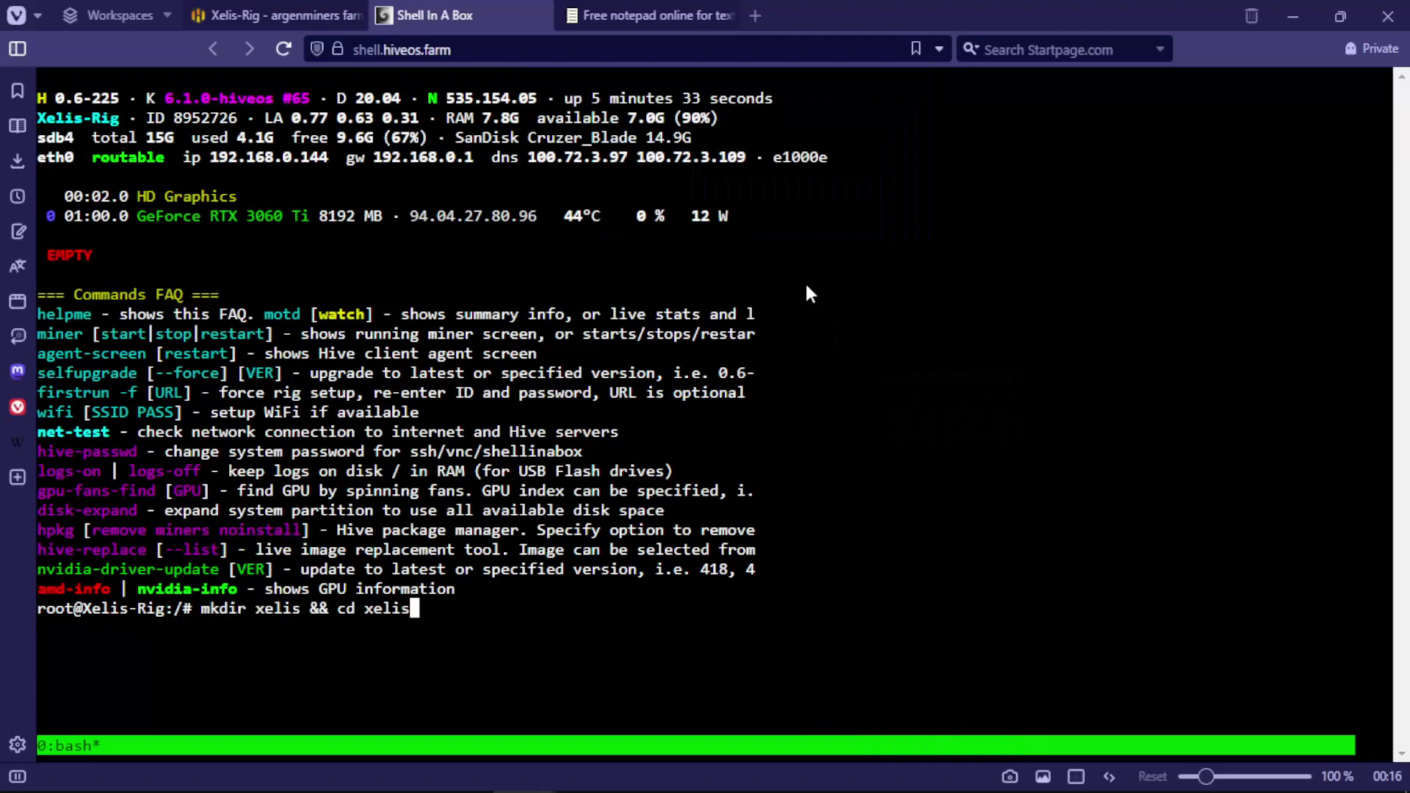
key("Return")
Copy the wget command from the notes and run it to download the Xelis v1.9.3 Linux archive
left_click(656, 16)
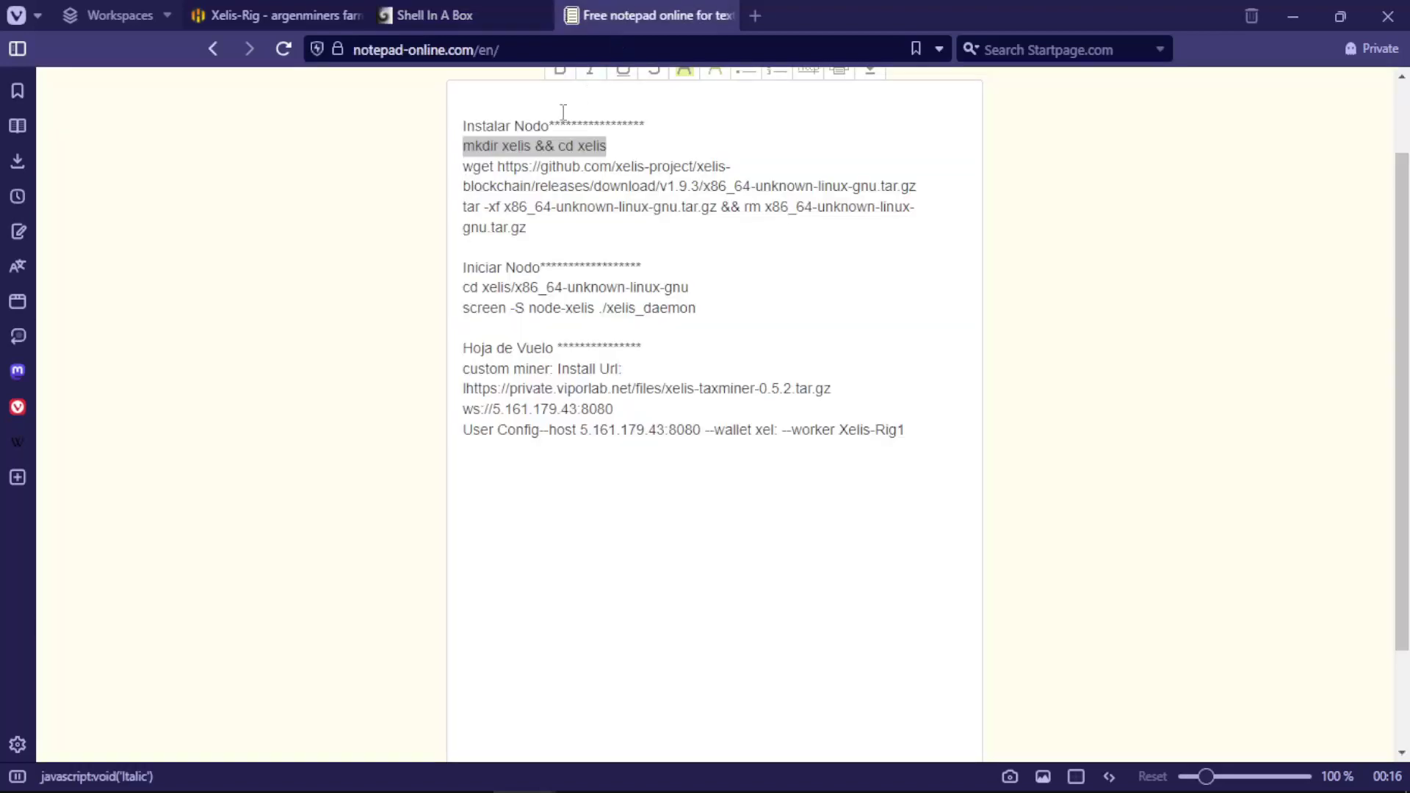
mouse_move(463, 167)
left_mouse_down()
mouse_move(875, 208)
mouse_move(883, 229)
mouse_move(919, 188)
left_mouse_up()
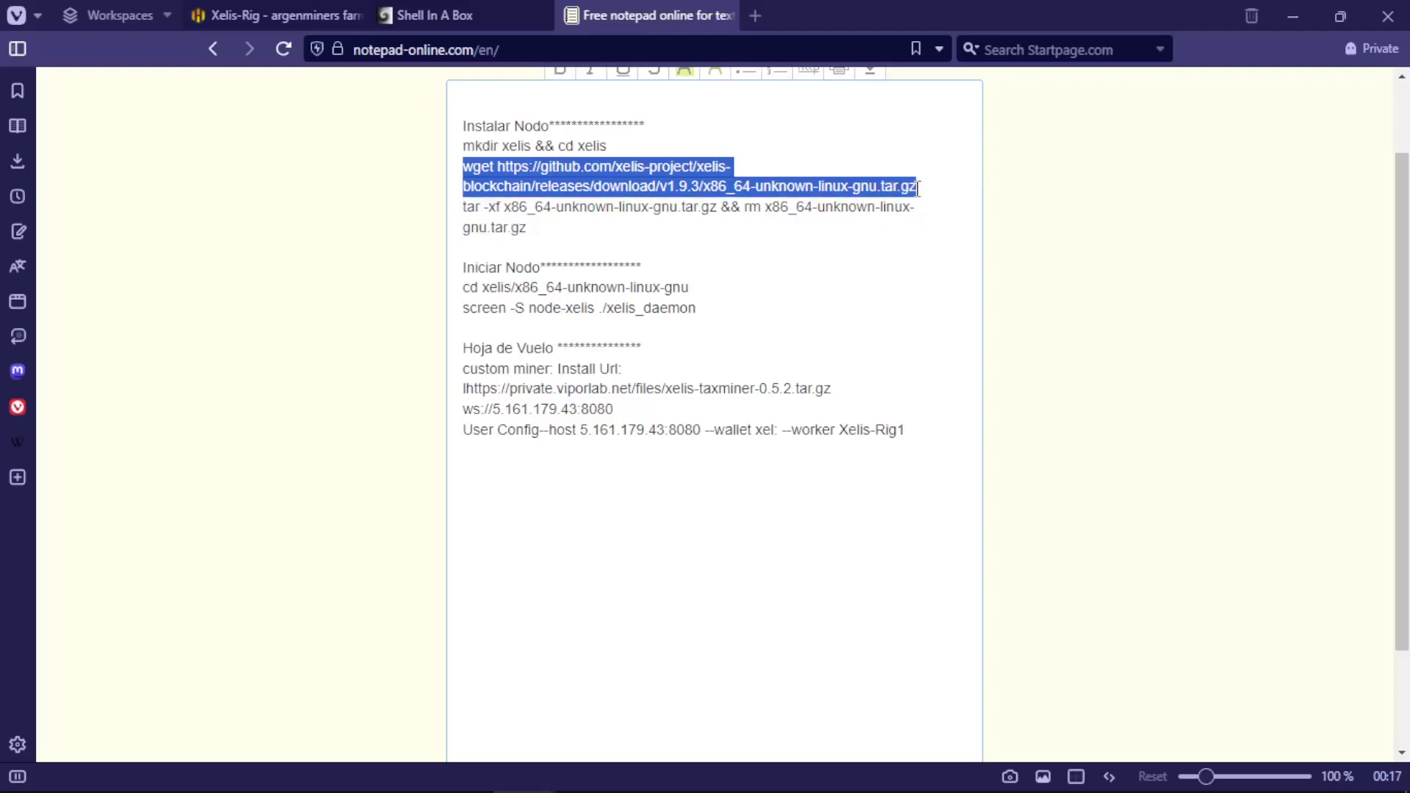
left_click(265, 9)
left_click(435, 16)
right_click(585, 341)
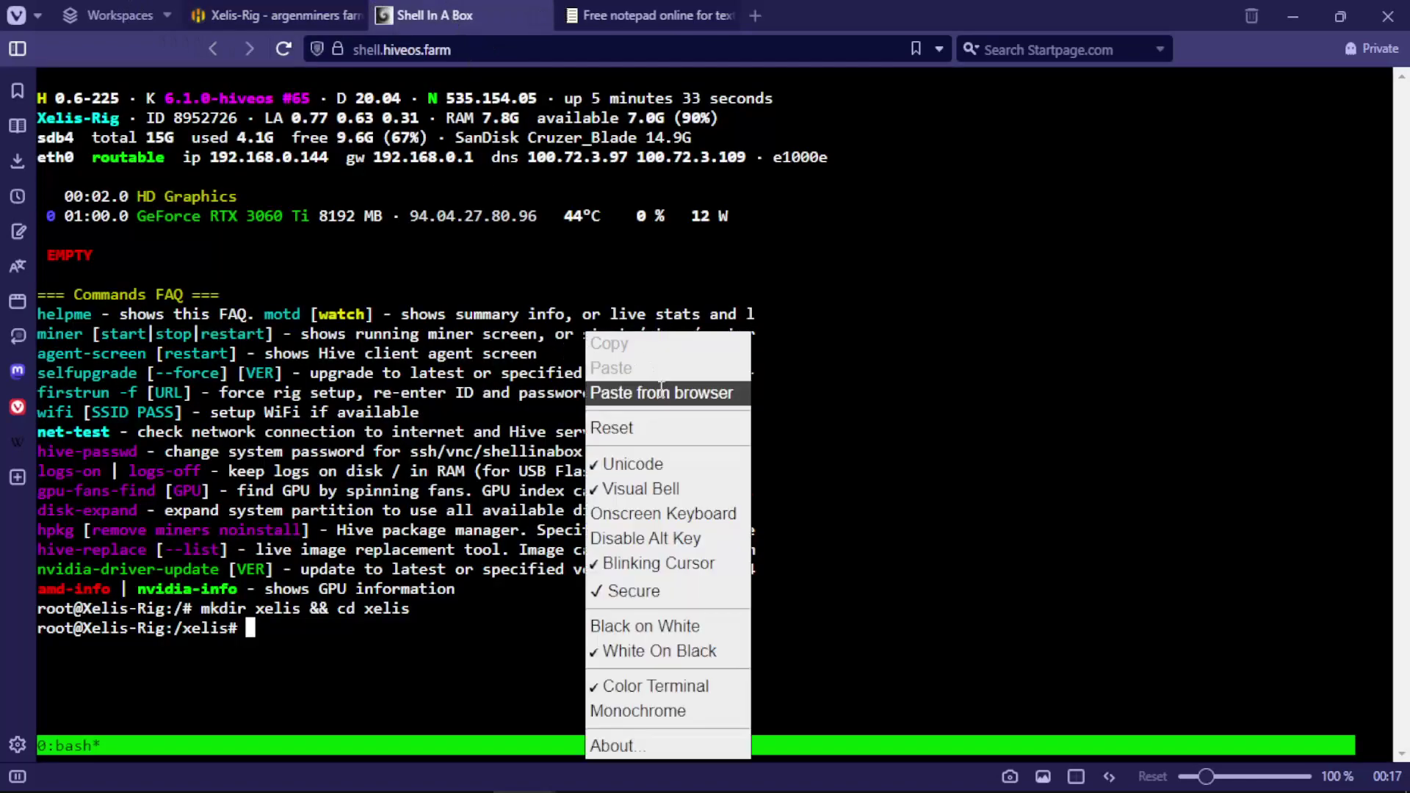
left_click(662, 393)
key("ctrl+v")
key("Return")
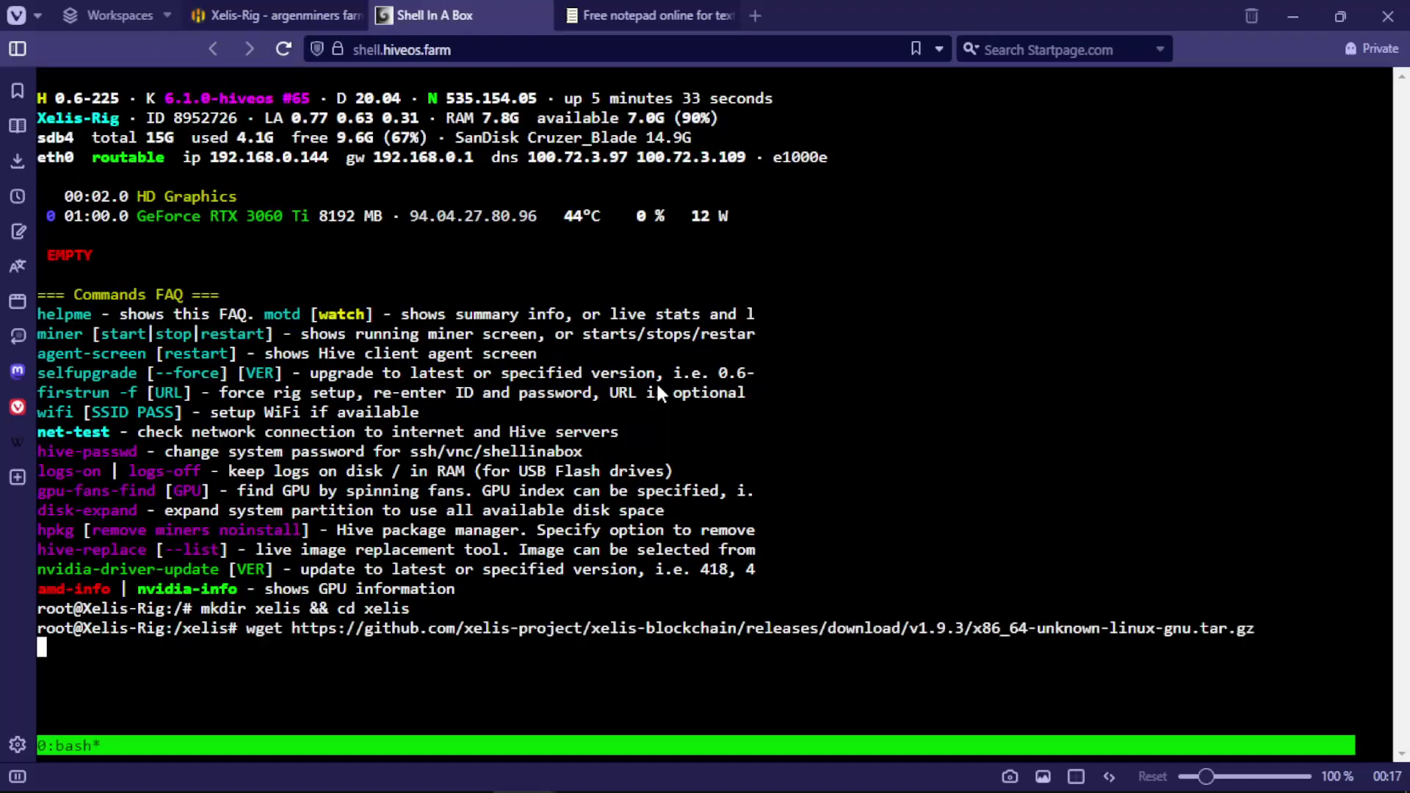
key("Return")
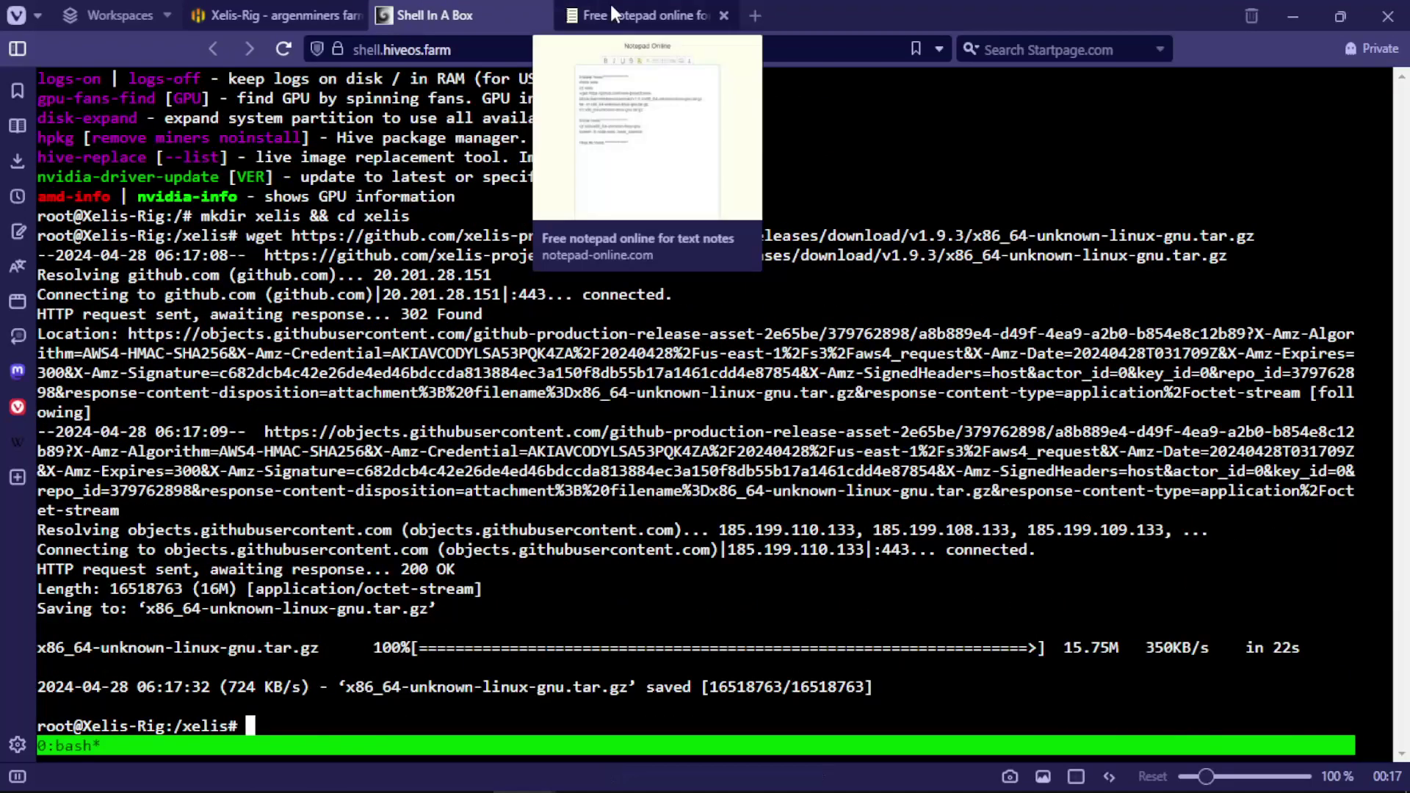
Copy the tar -xf extract-and-remove command from the notes and run it in the terminal
left_click(610, 8)
left_click_drag(463, 208, 555, 241)
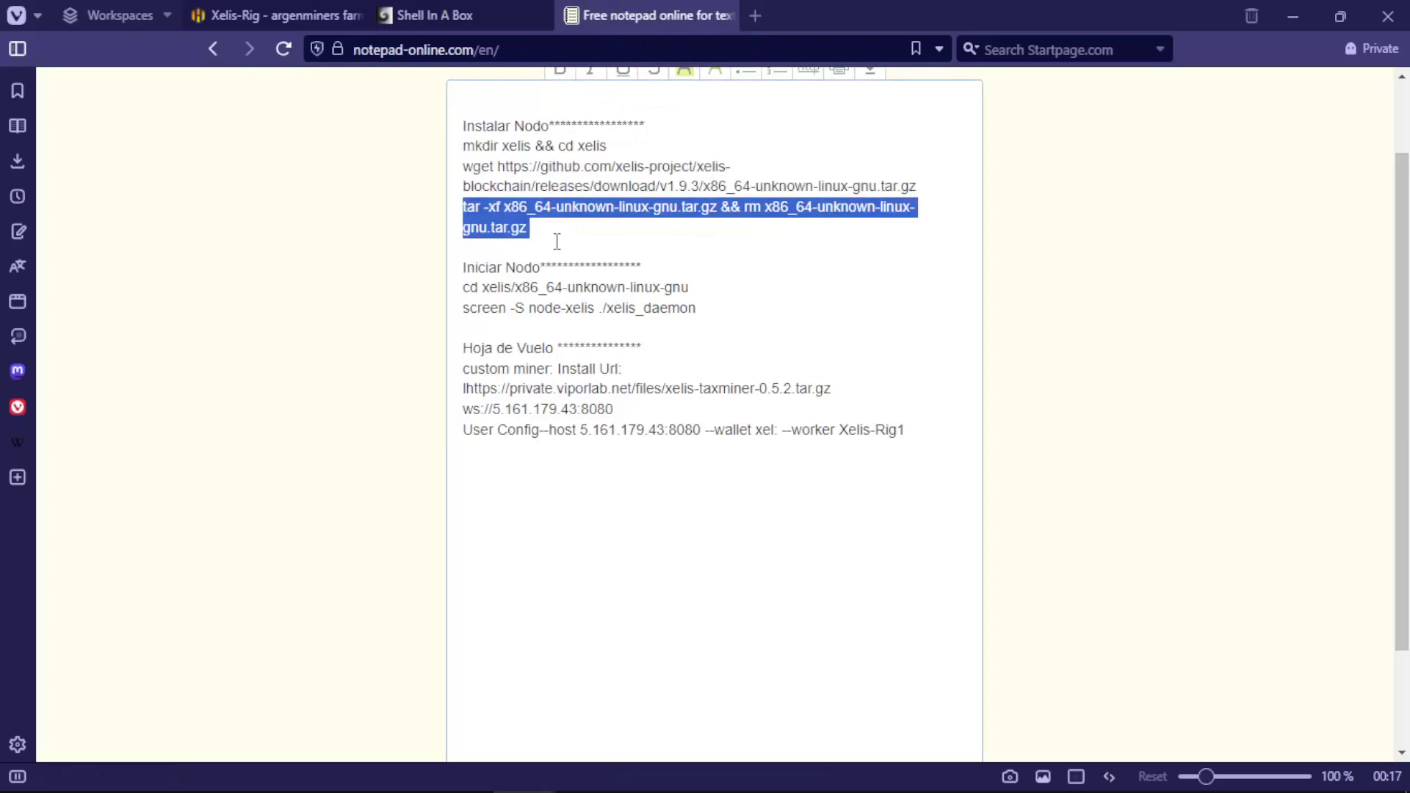
left_click(419, 15)
right_click(661, 280)
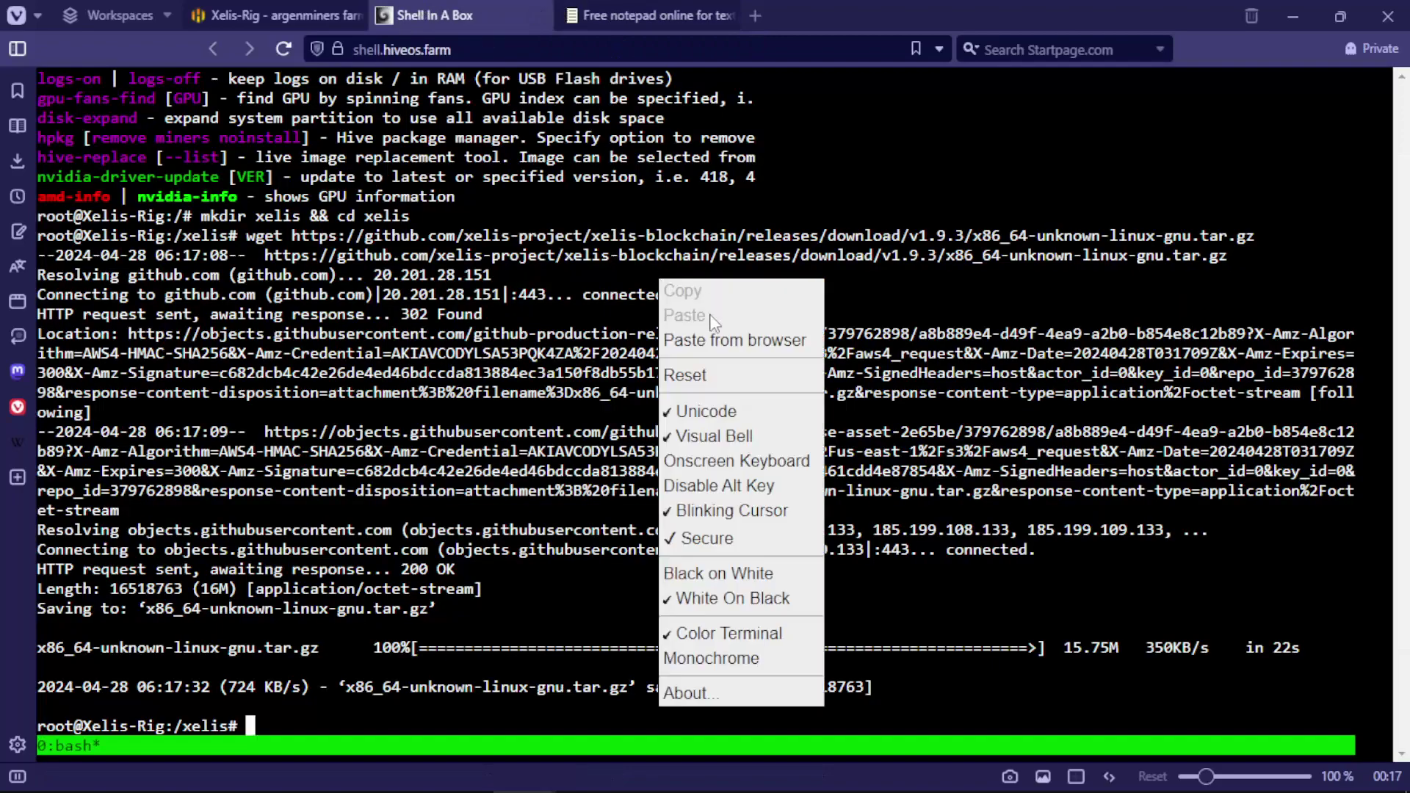
left_click(708, 330)
key("Return")
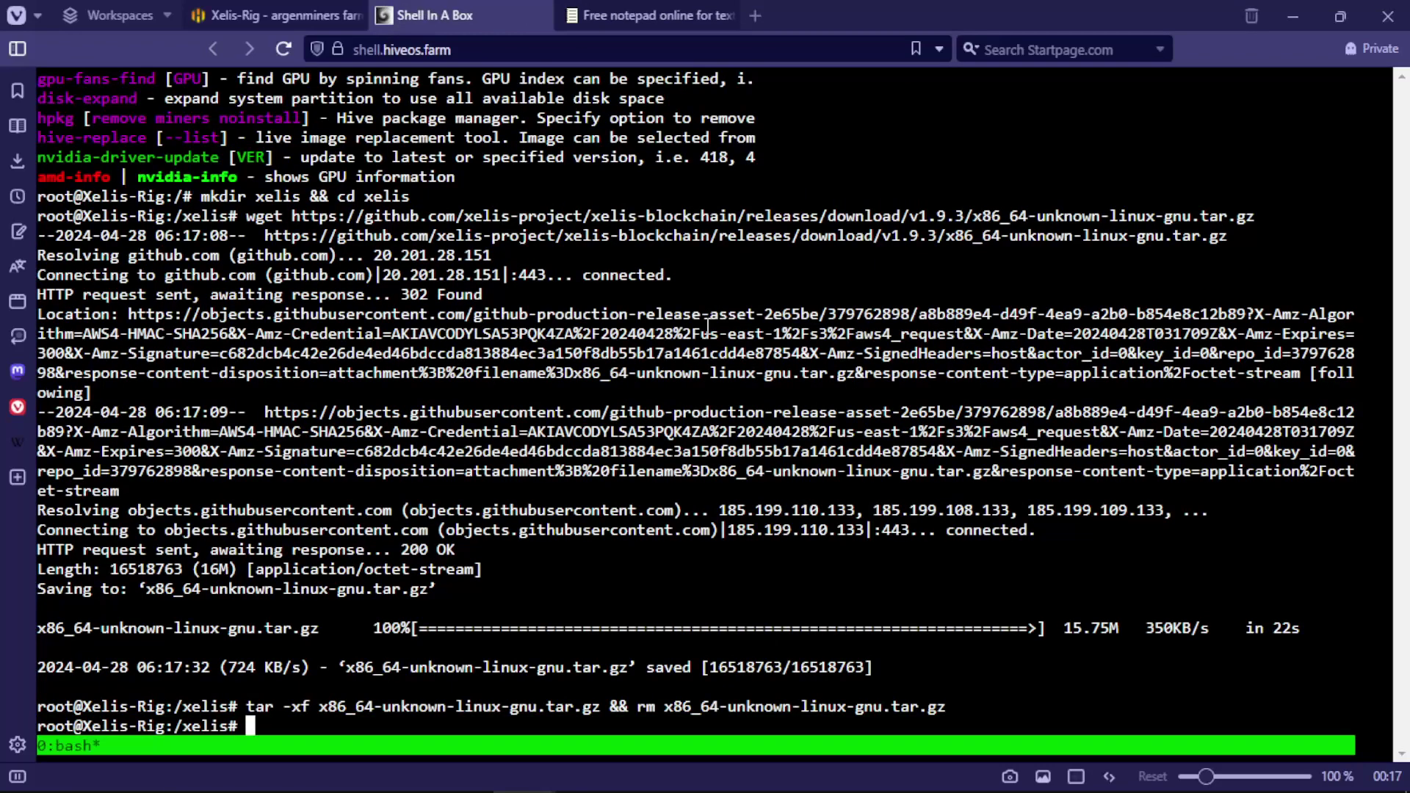
Copy and run the cd command into the x86_64-unknown-linux-gnu folder
left_click(592, 9)
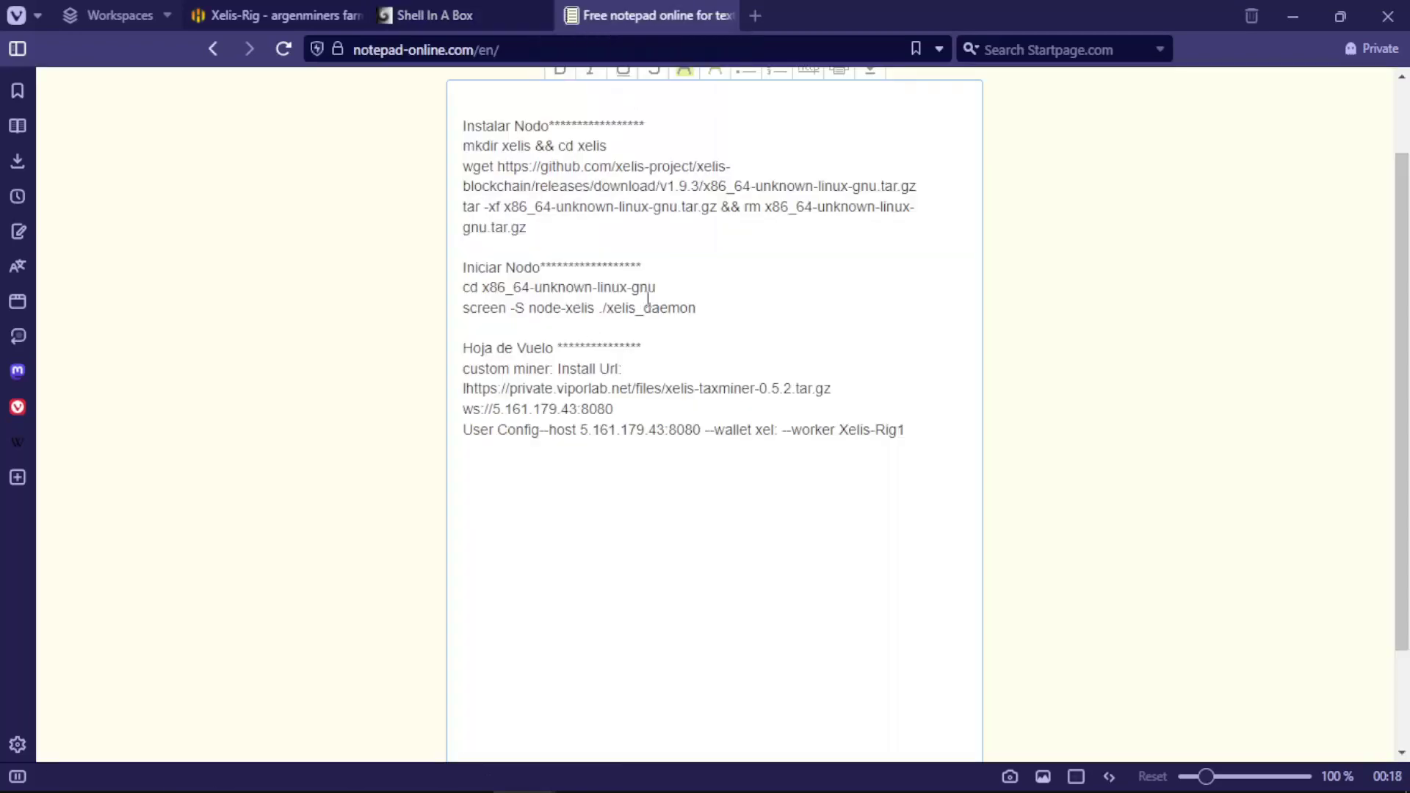
left_click_drag(675, 285, 464, 293)
key("ctrl+c")
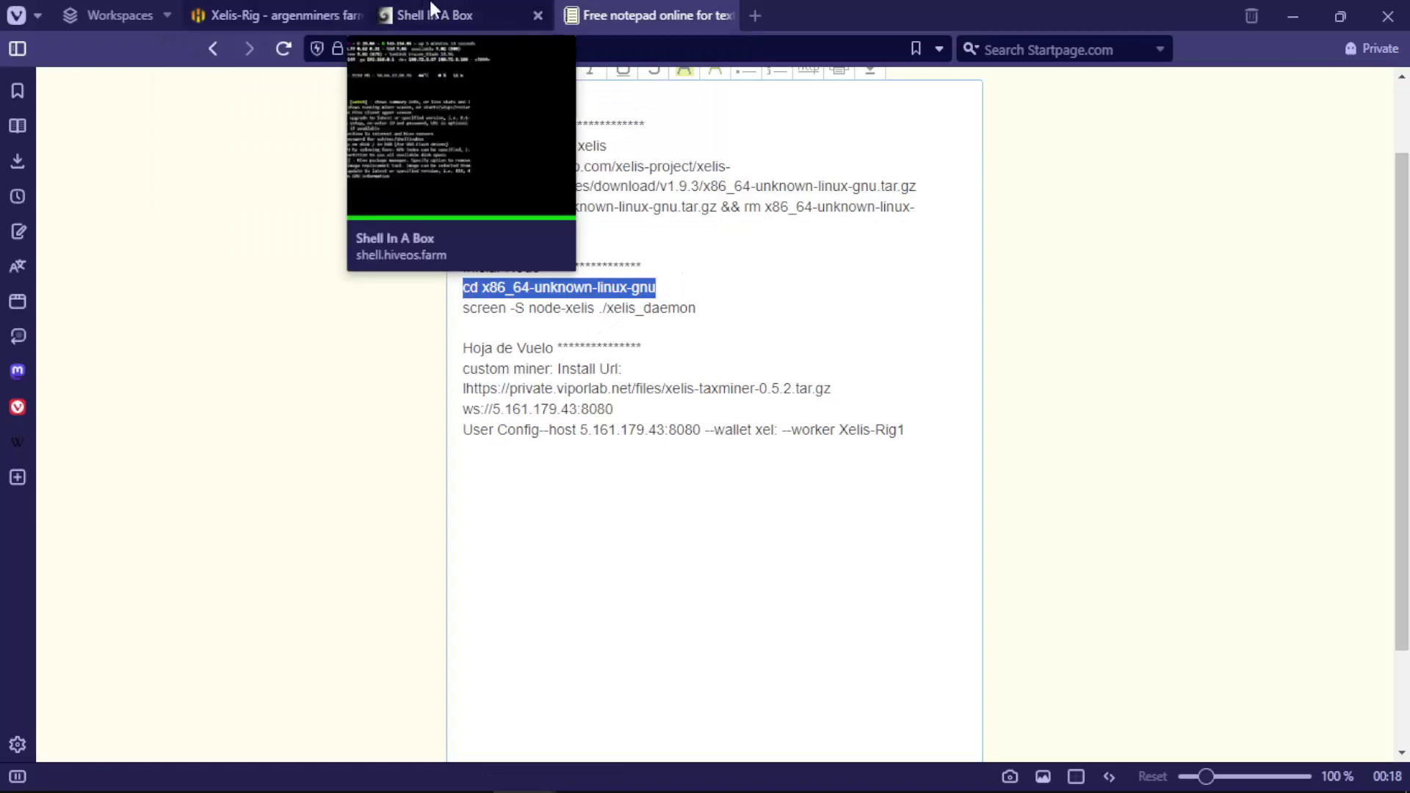
left_click(431, 14)
right_click(637, 429)
left_click(716, 392)
key("ctrl+v")
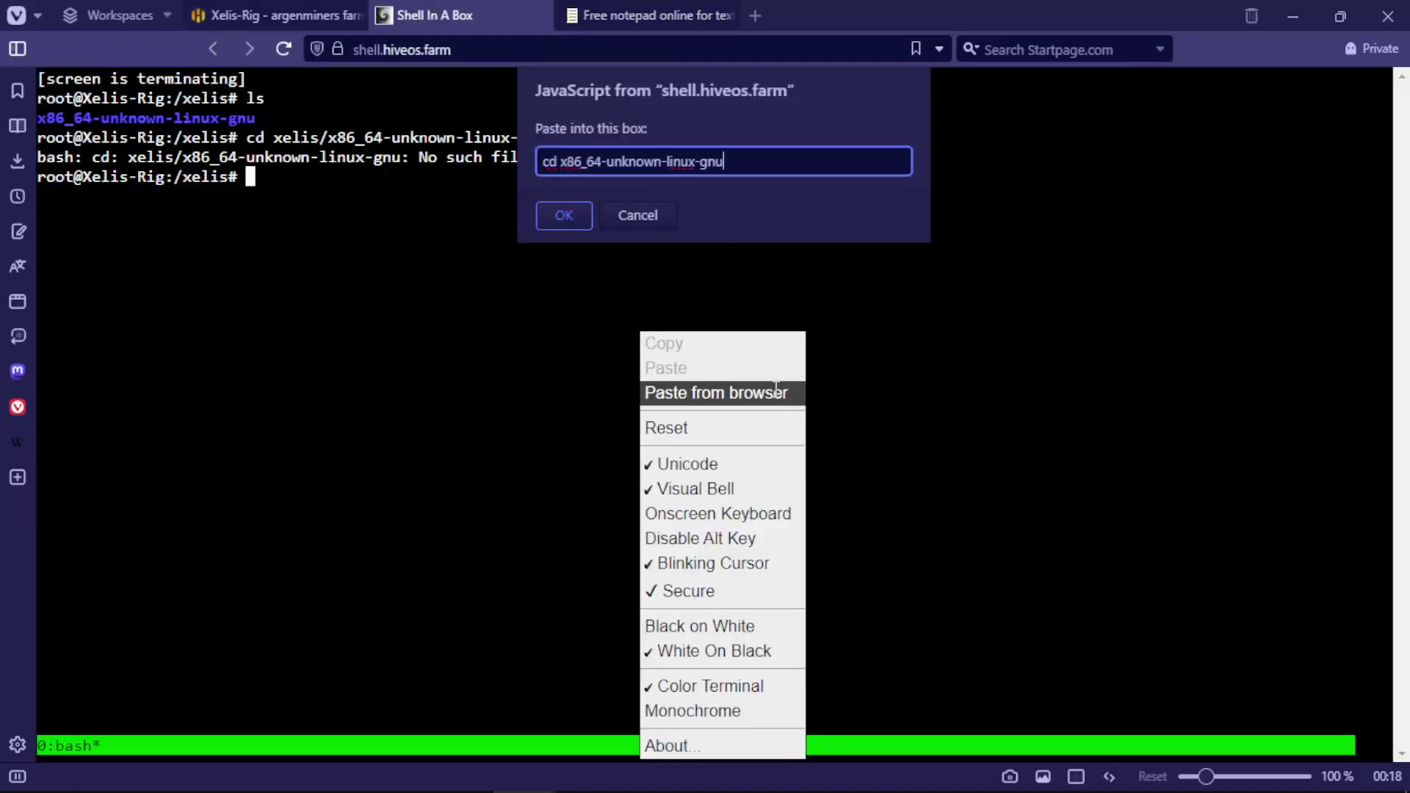
key("Return")
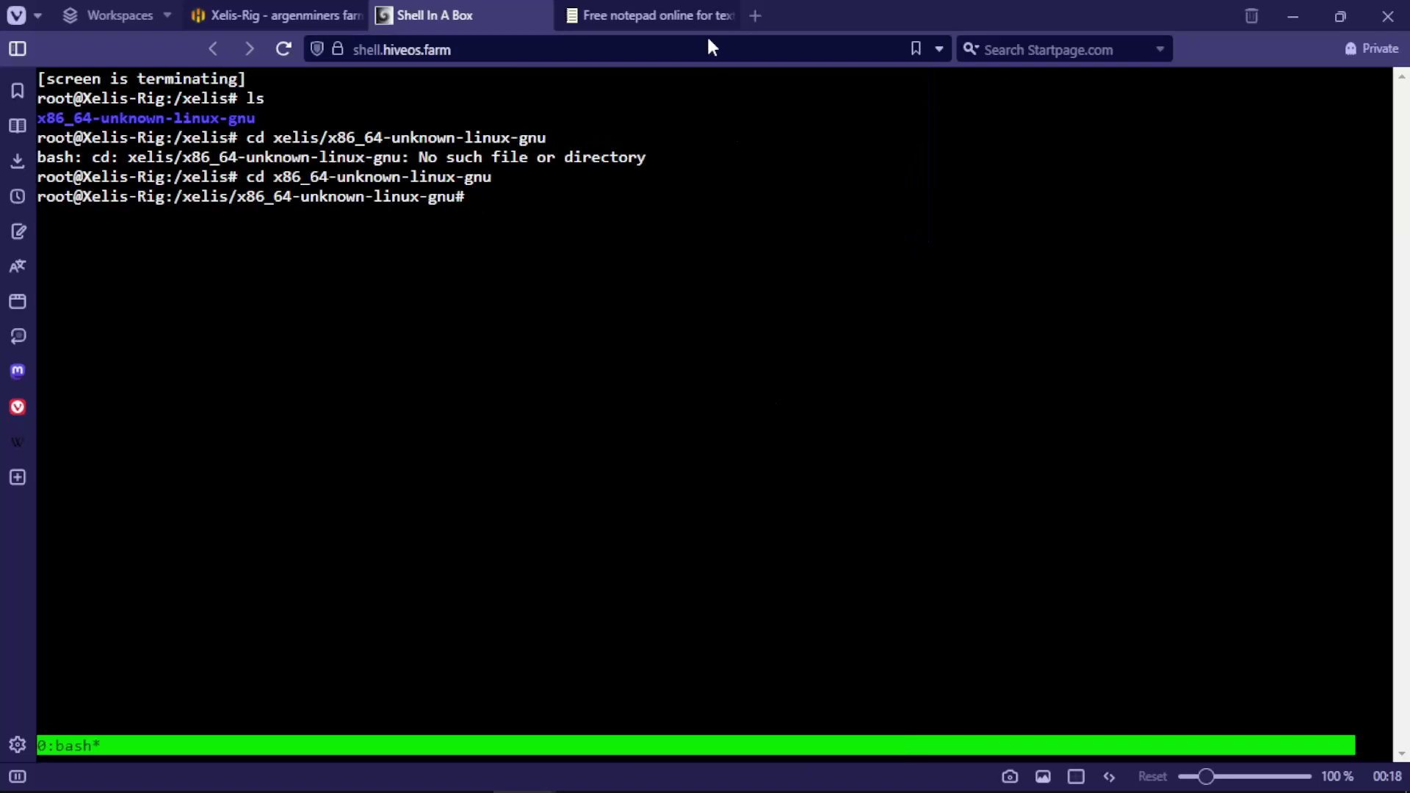
Copy and run 'screen -S node-xelis ./xelis_daemon' to start the Xelis daemon
left_click(697, 22)
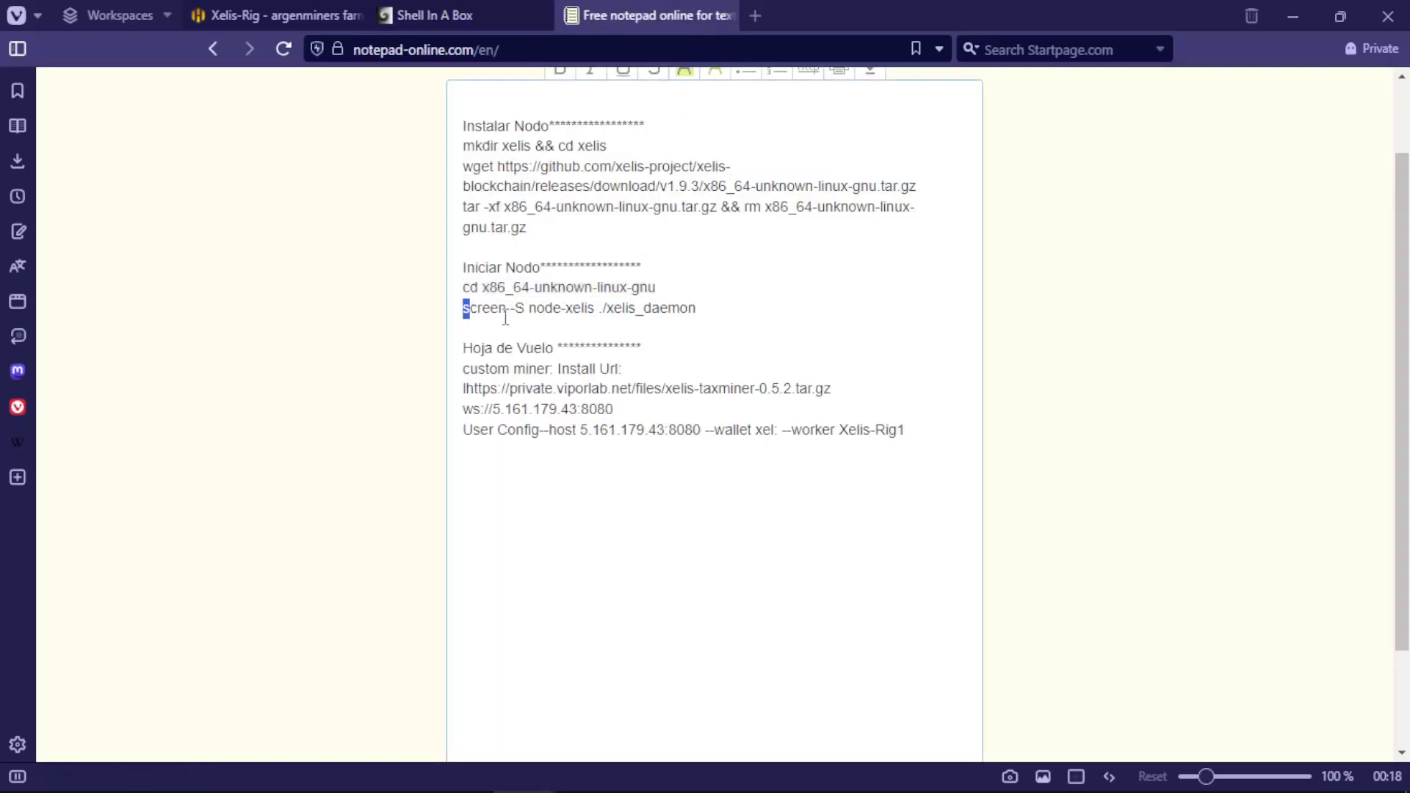
left_click_drag(463, 308, 696, 309)
left_click(431, 15)
right_click(855, 353)
left_click(873, 355)
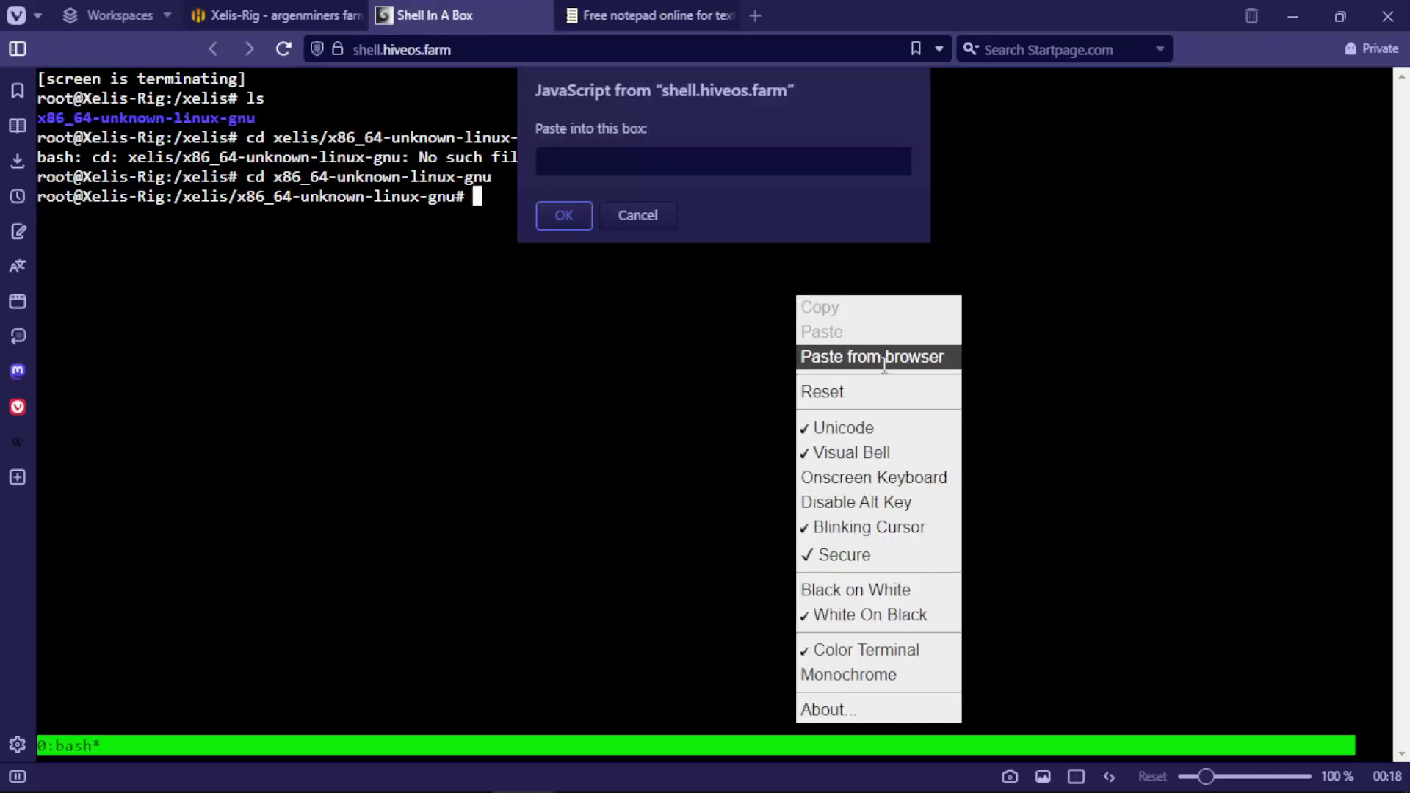
type("screen -S node-xelis ./xelis_daemon")
key("Return")
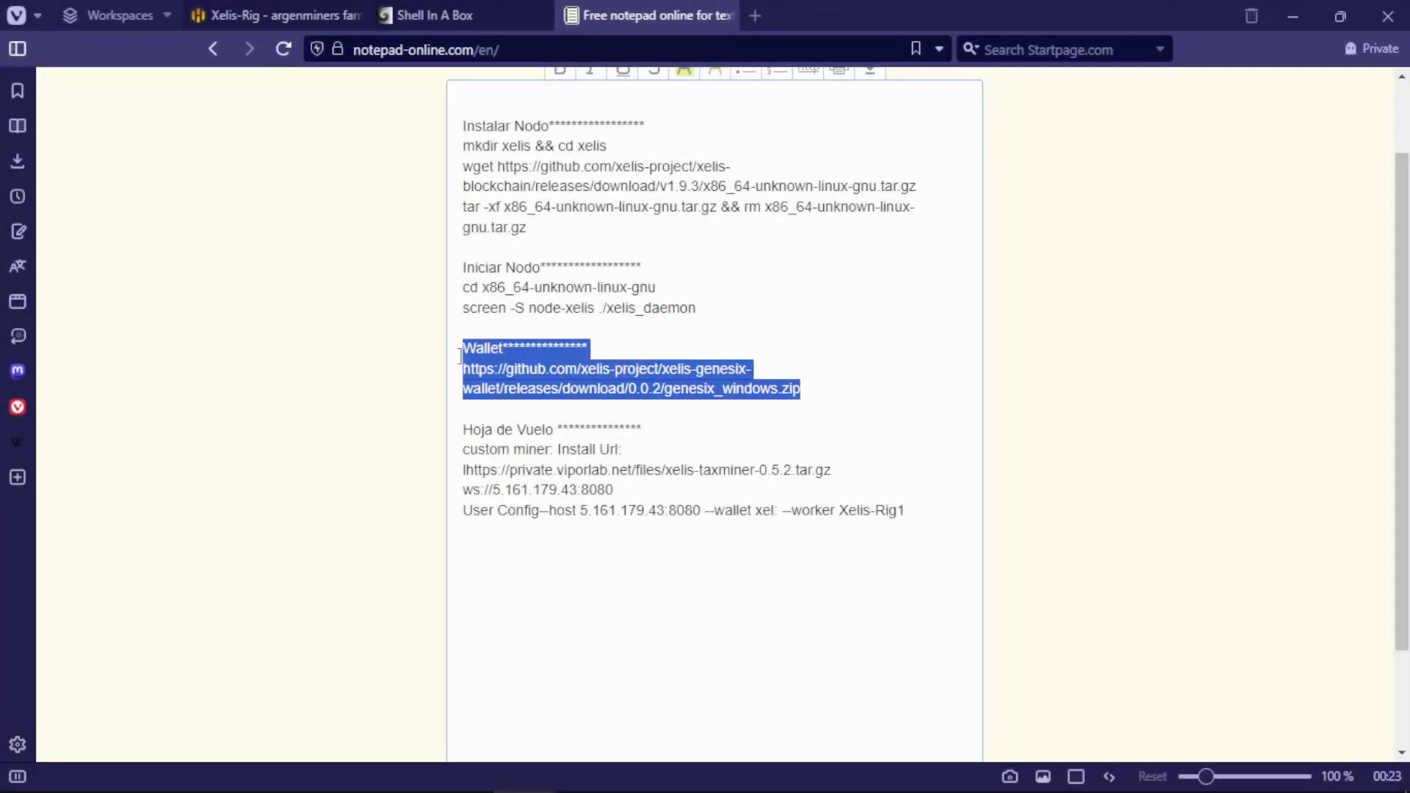
Load the GitHub Genesix wallet URL in a new tab and save genesix_windows.zip into Documents\Xelis-hive
left_click_drag(510, 353, 464, 369)
key("ctrl+c")
left_click(757, 19)
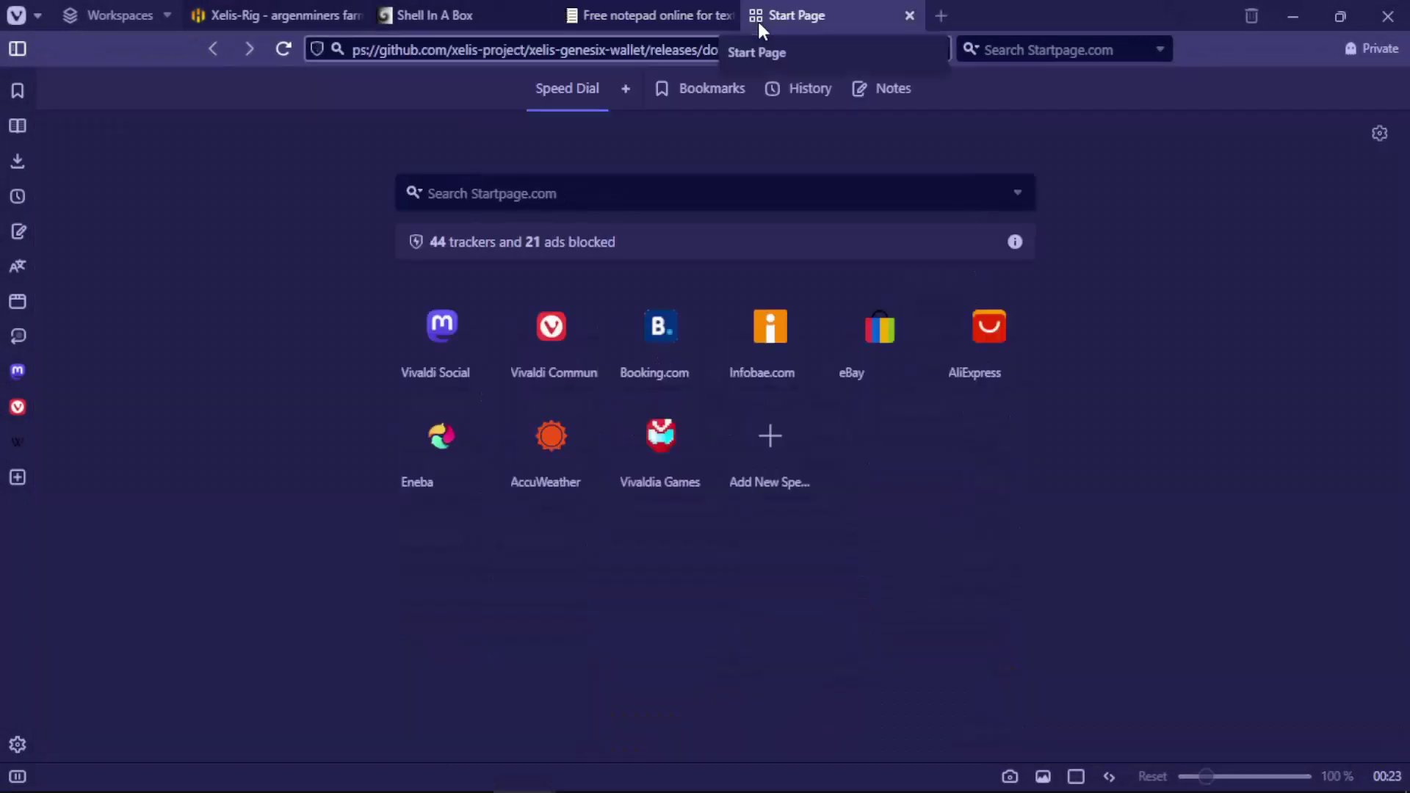
key("ctrl+v")
key("Return")
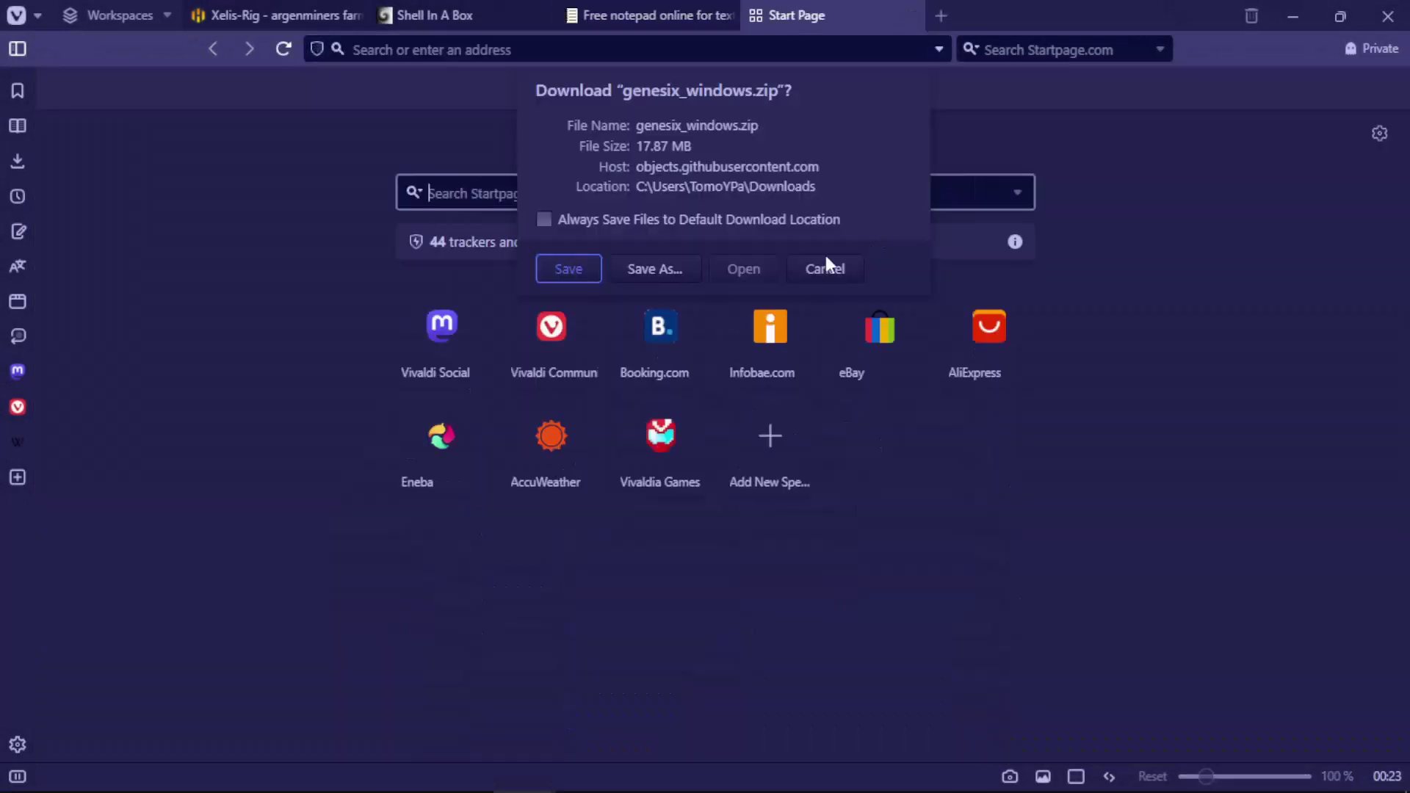
left_click(588, 272)
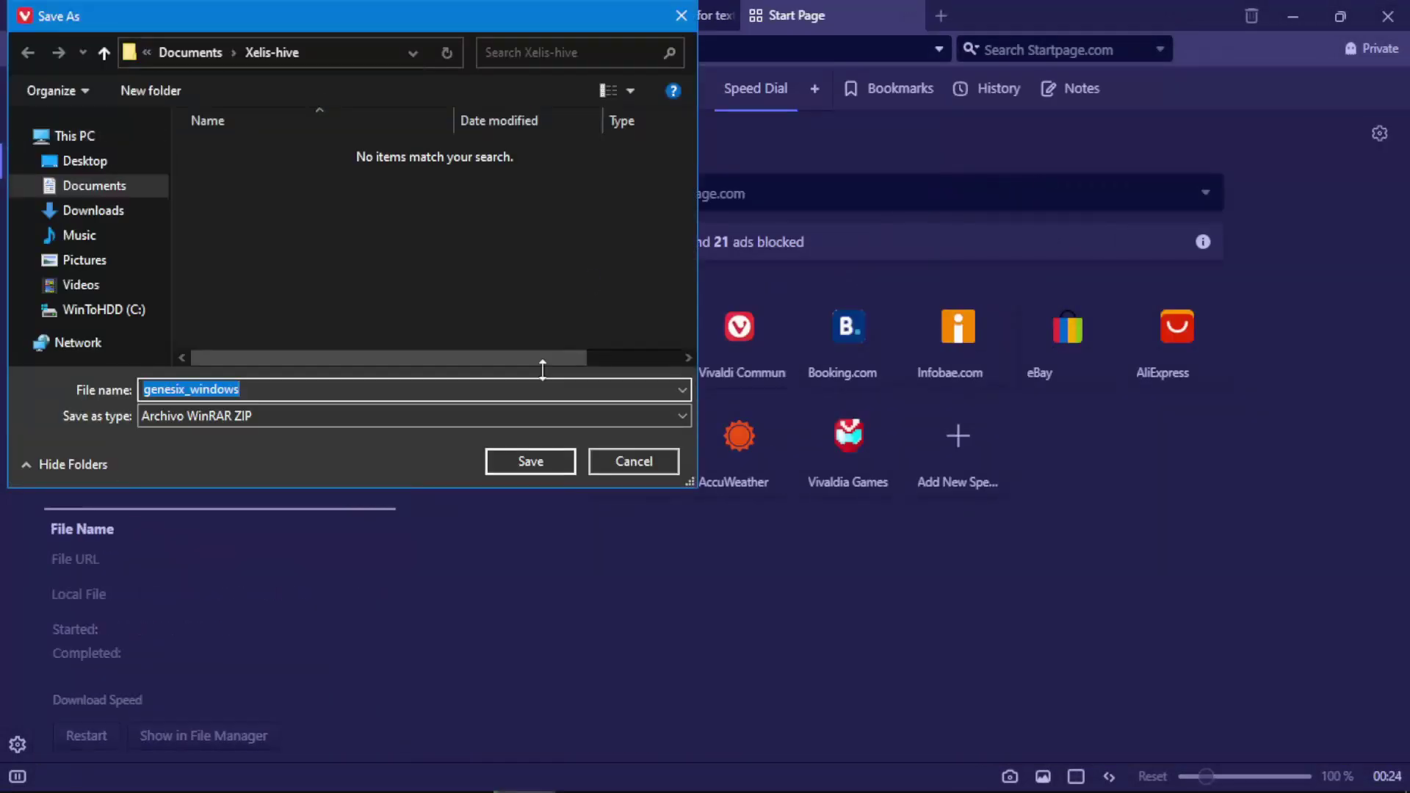
left_click(561, 462)
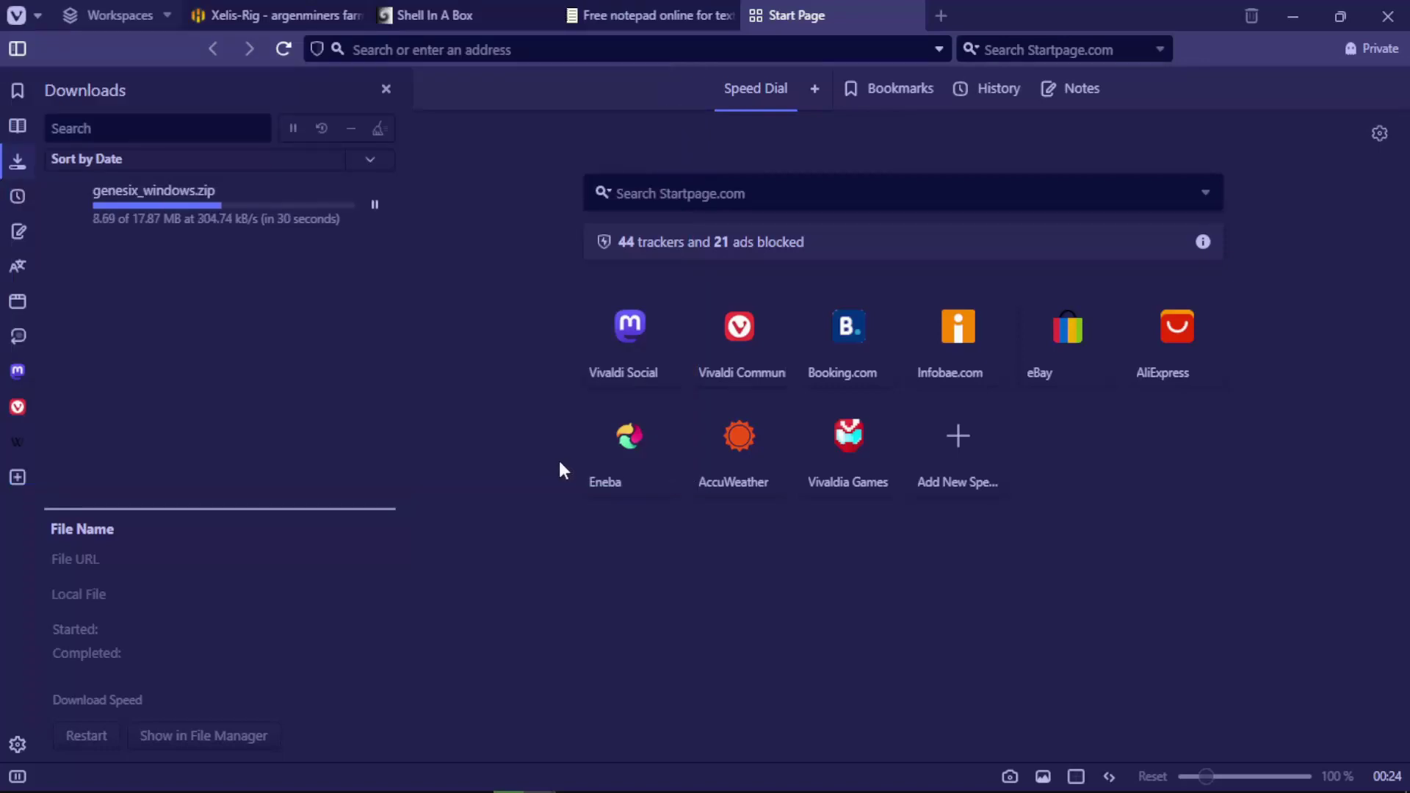
Open genesix_windows.zip in WinRAR and enter its Release folder
double_click(155, 204)
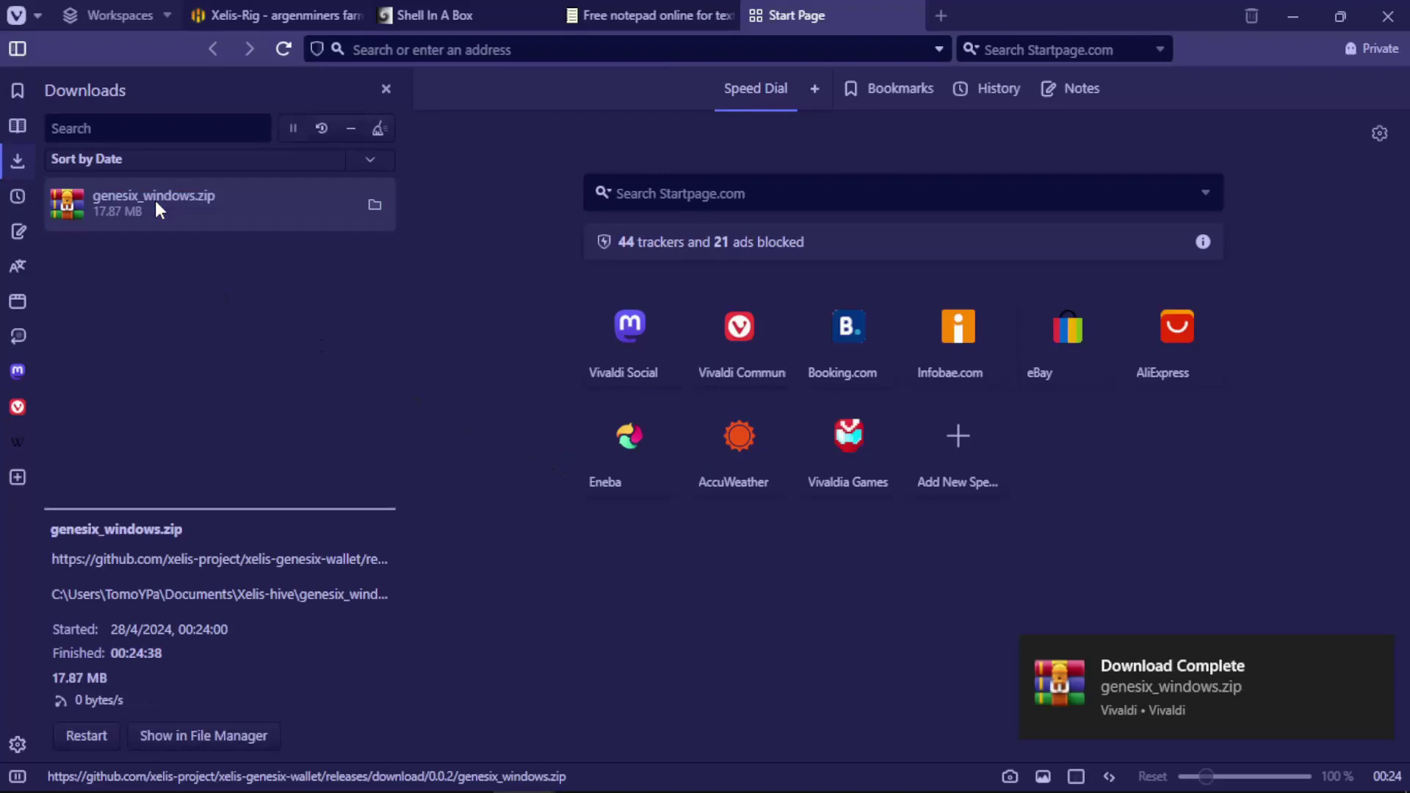
left_click(863, 366)
double_click(862, 366)
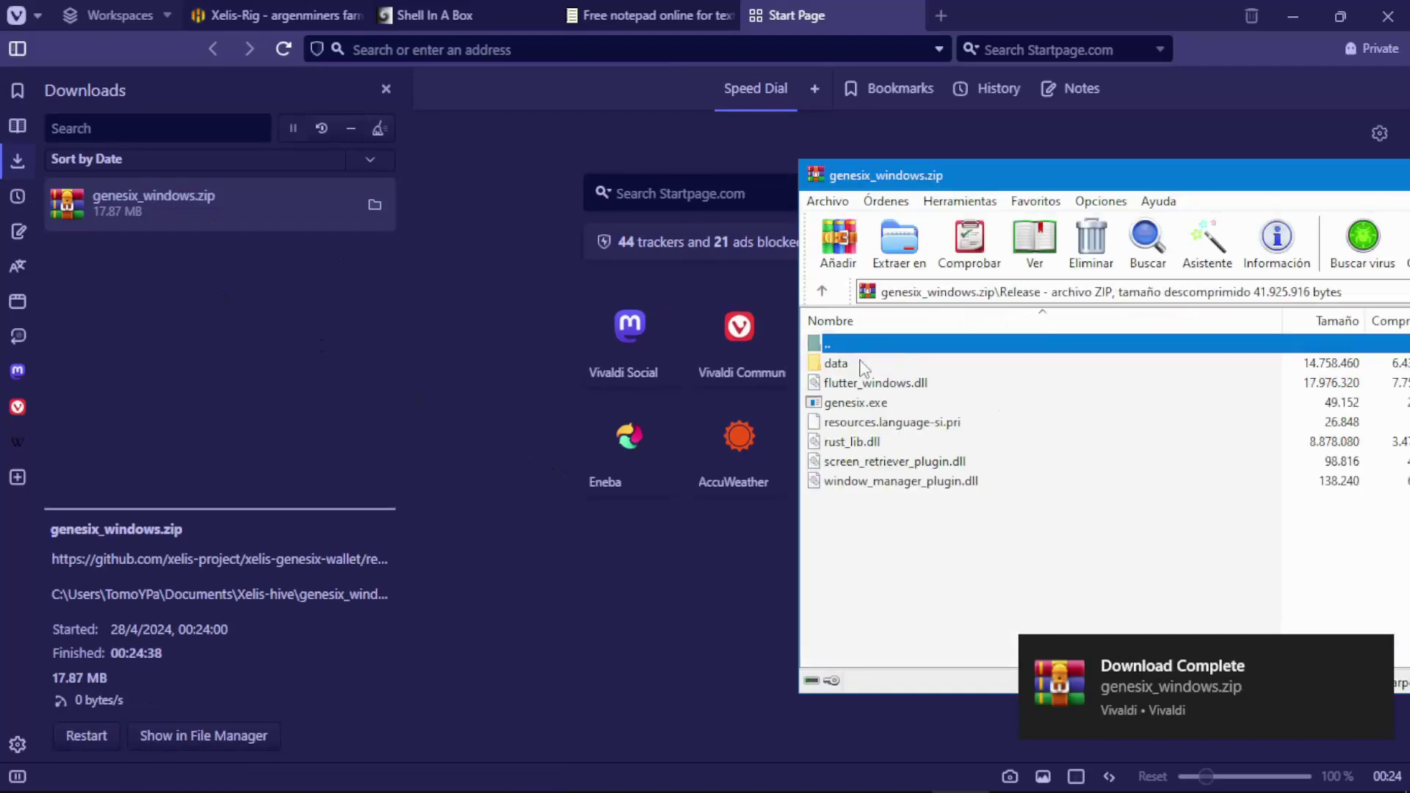
Launch genesix.exe and create a new wallet named Xelis-rig with a password and confirmation
double_click(861, 403)
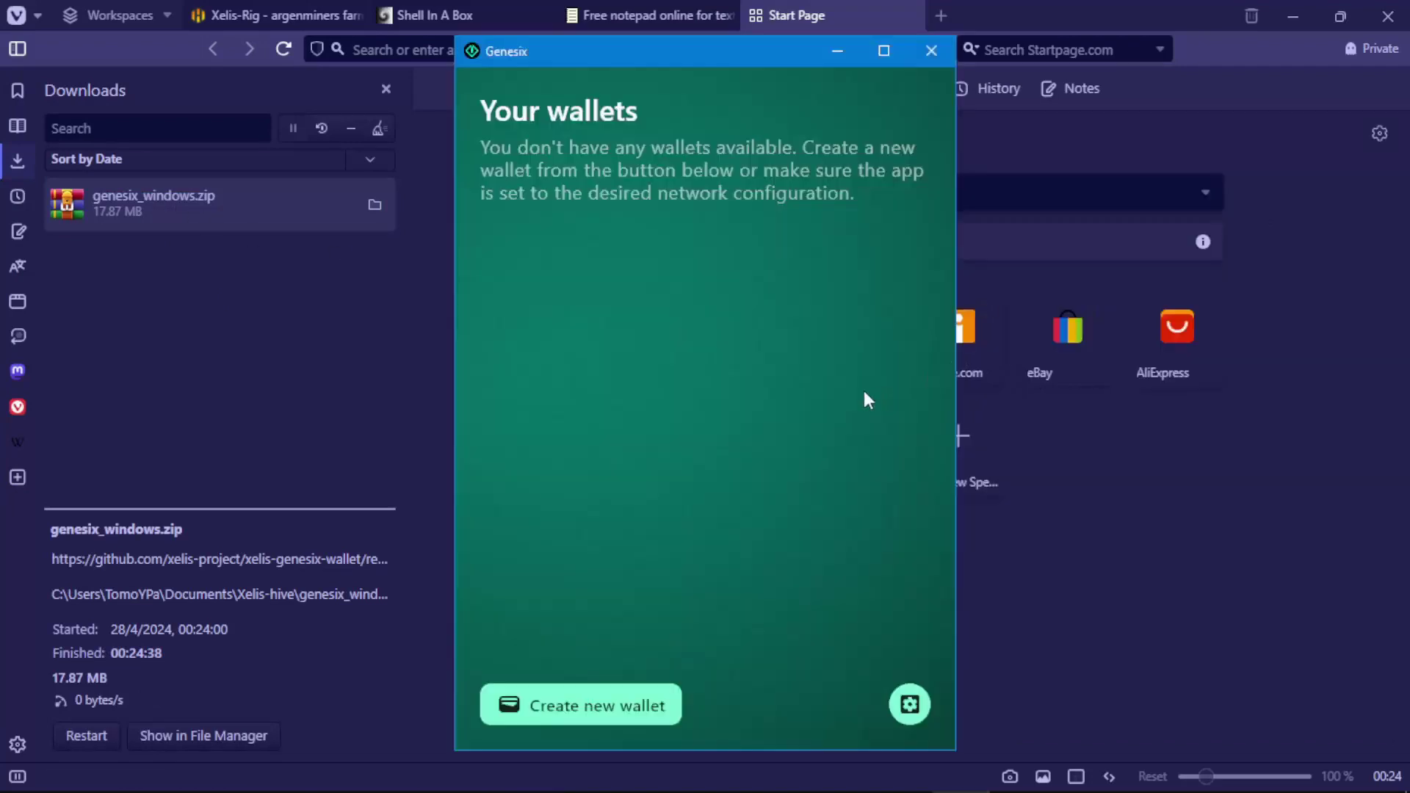
left_click(638, 704)
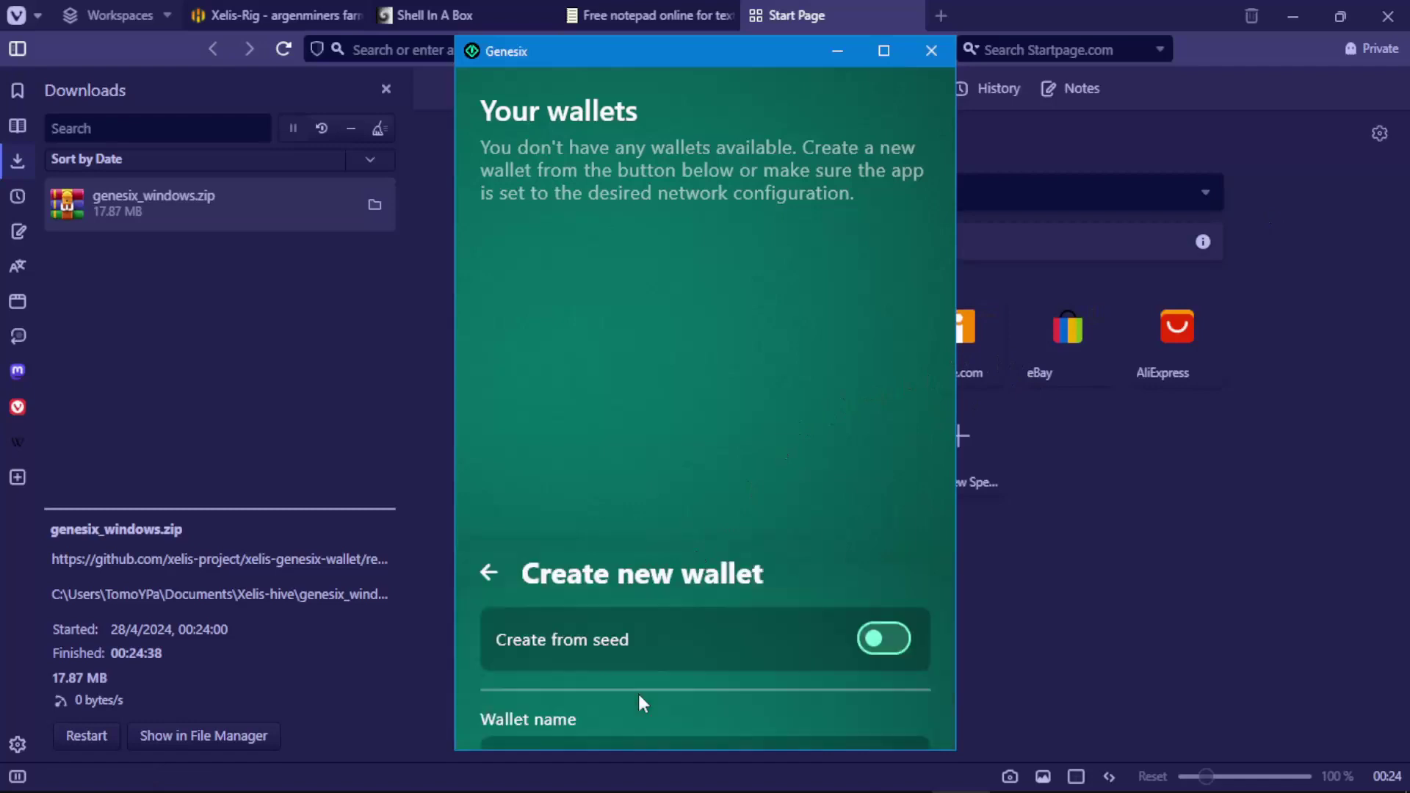
left_click(619, 299)
type("Xelis-r")
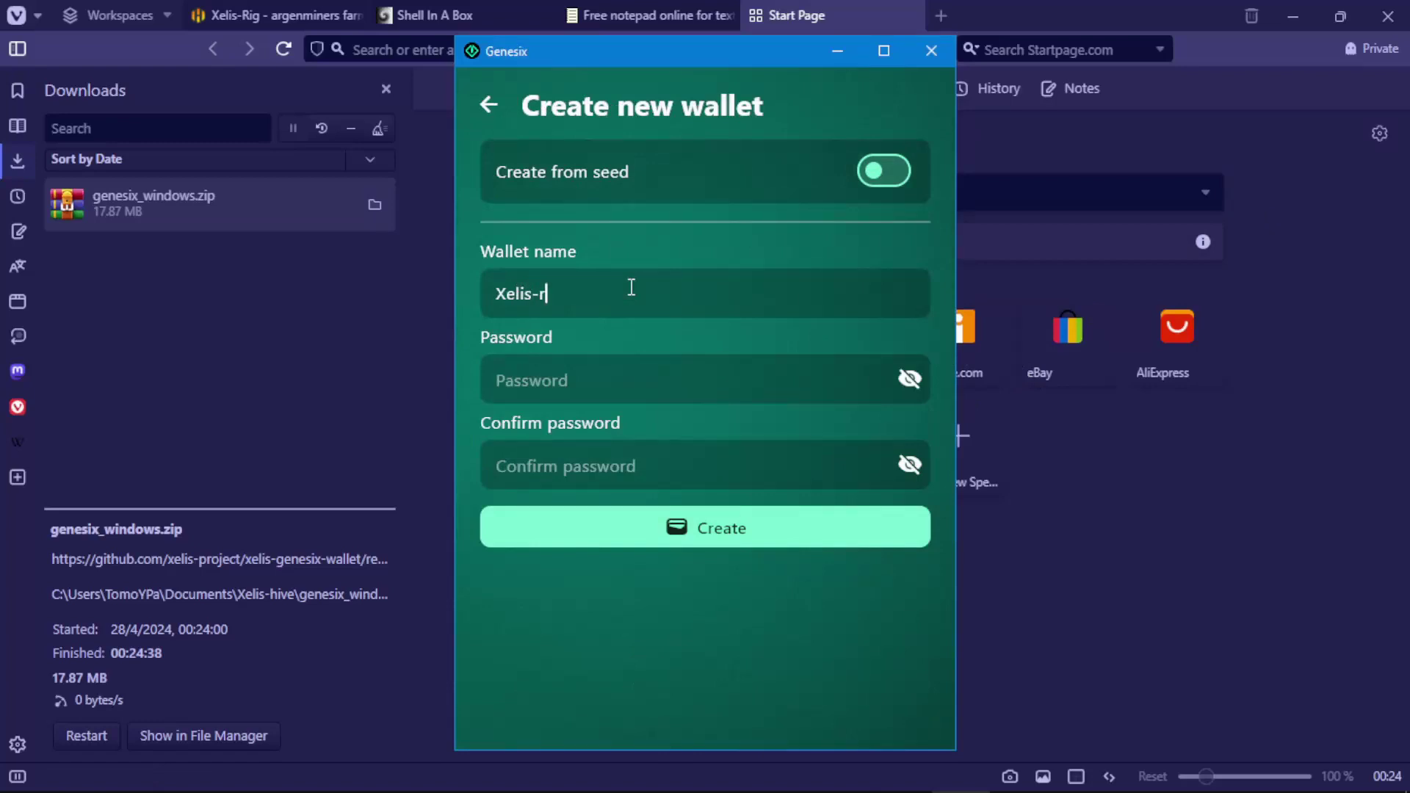
type("ig")
left_click(637, 392)
type("1")
left_click(657, 471)
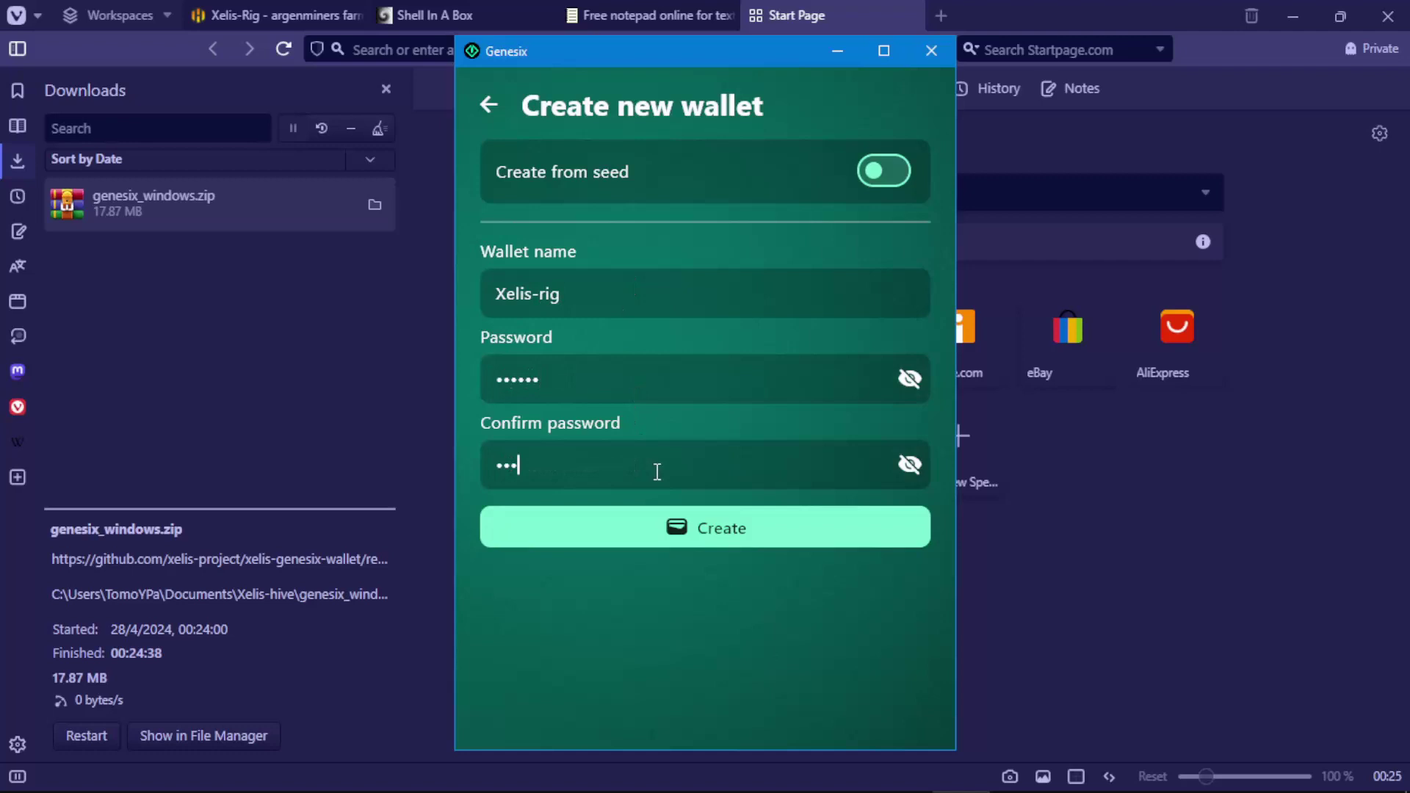
type("1")
left_click(743, 535)
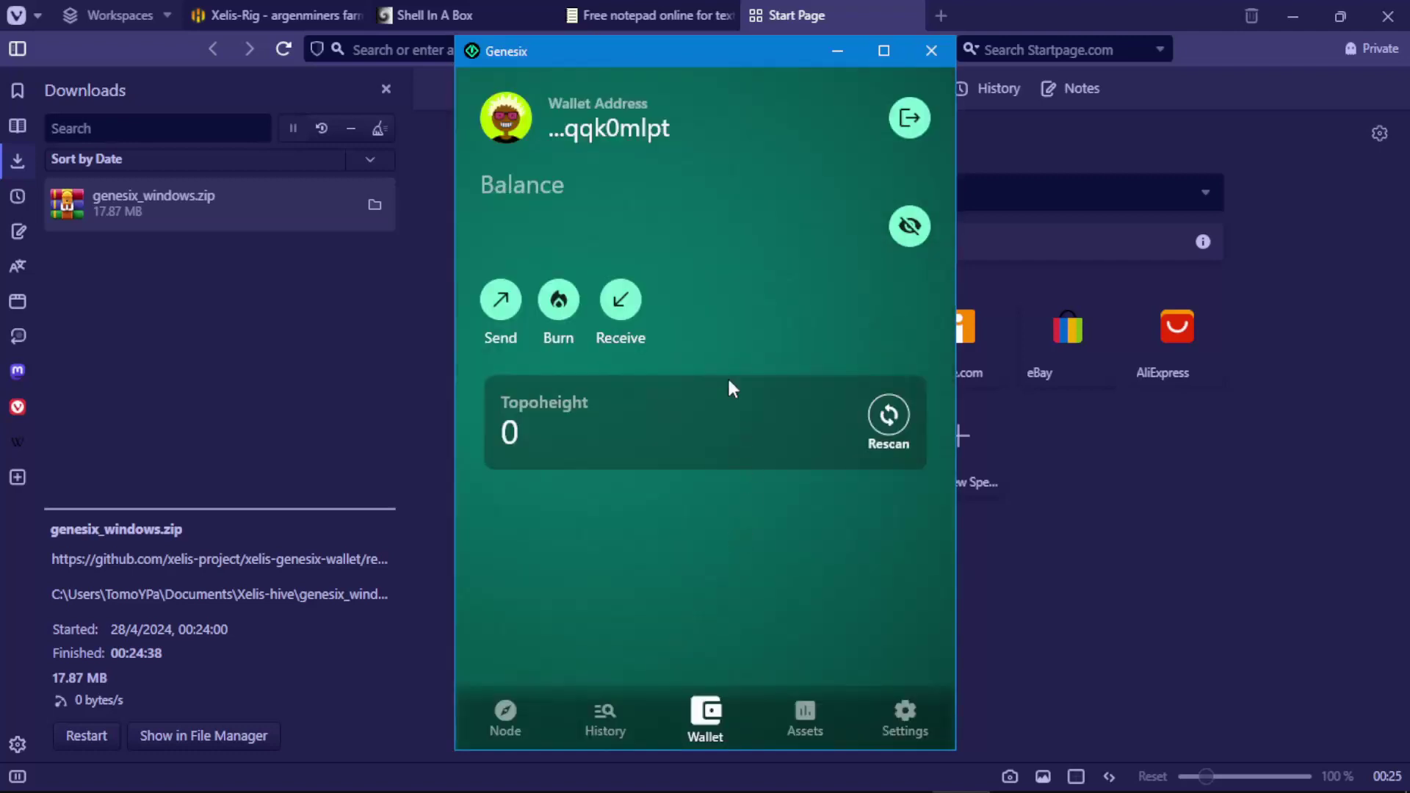
Copy the Xelis-rig wallet address and return to the Xelis-Rig Hive OS page
left_click(648, 138)
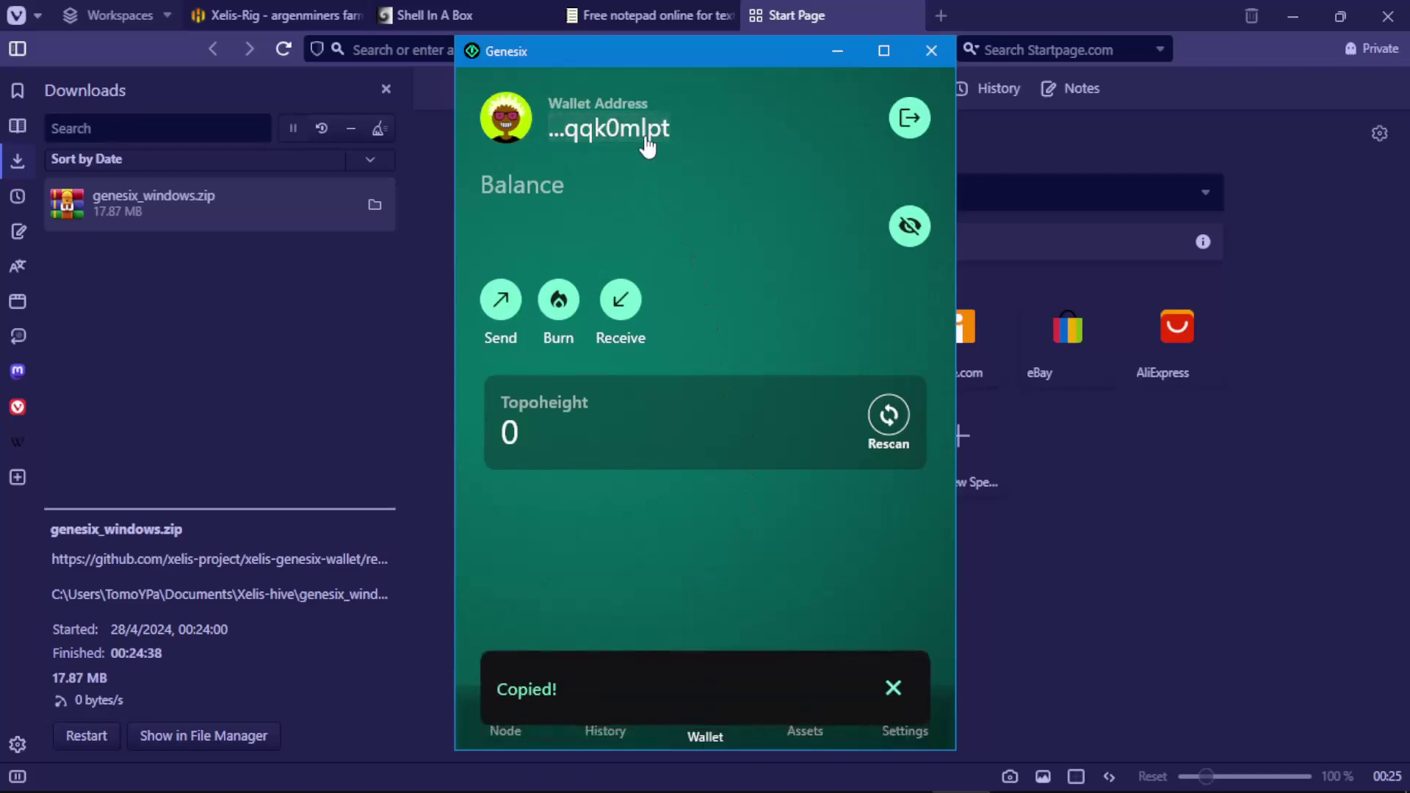
left_click(276, 15)
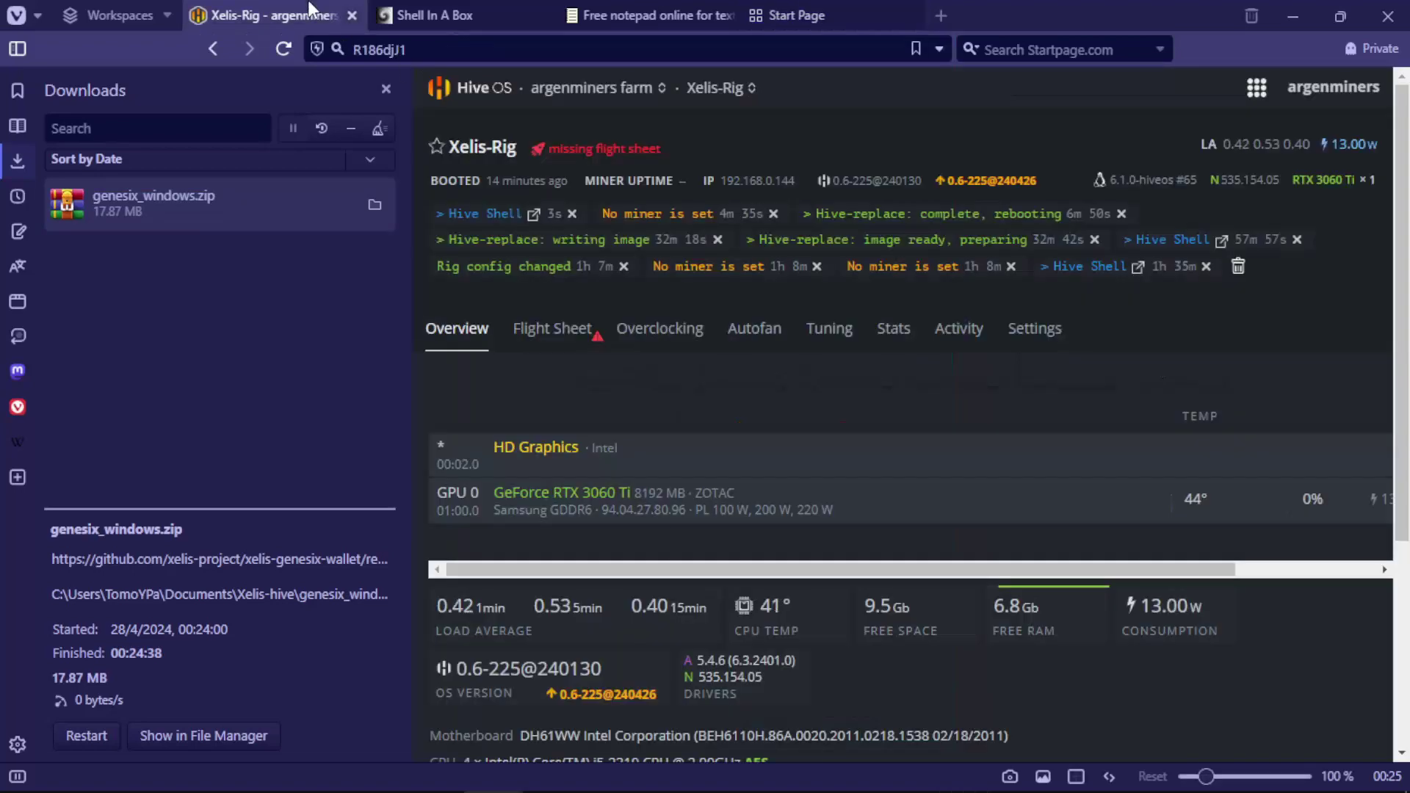
From the flight sheet list, begin a new wallet with coin set to Xelis
left_click(221, 319)
left_click(557, 617)
left_click(562, 559)
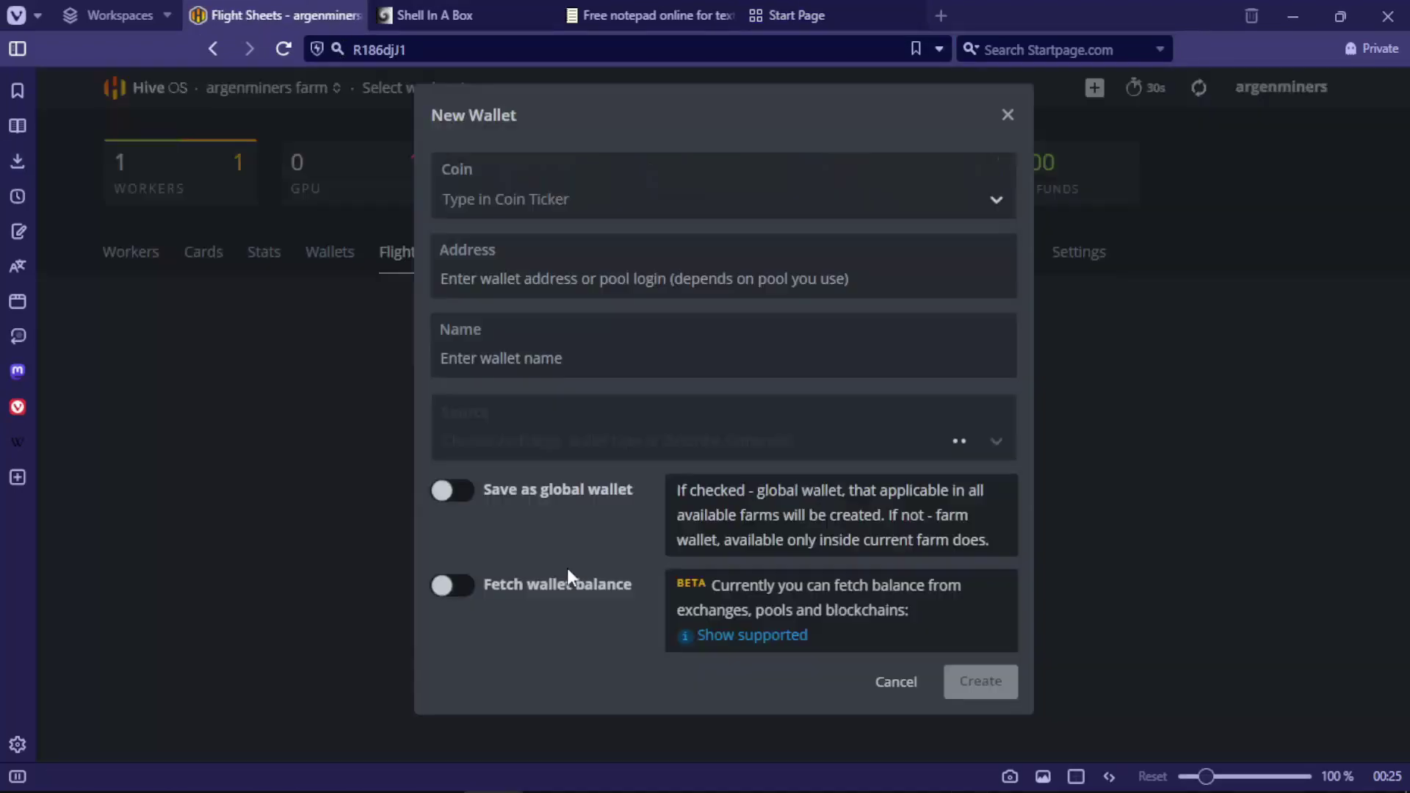
left_click(635, 200)
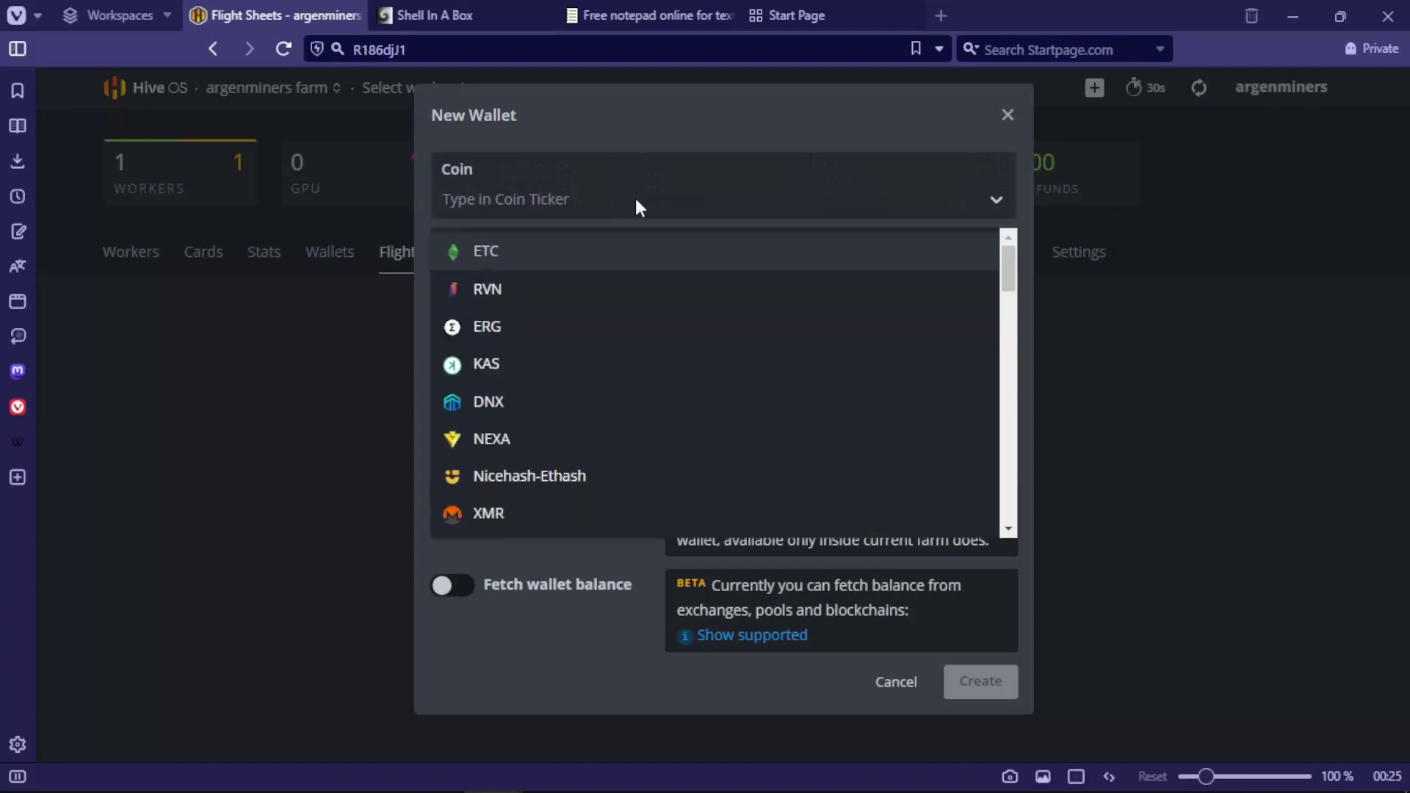
type("Xelis")
left_click(576, 254)
Paste the copied address, name the wallet Xelis-Wallet and create it
left_click(567, 276)
key("ctrl+v")
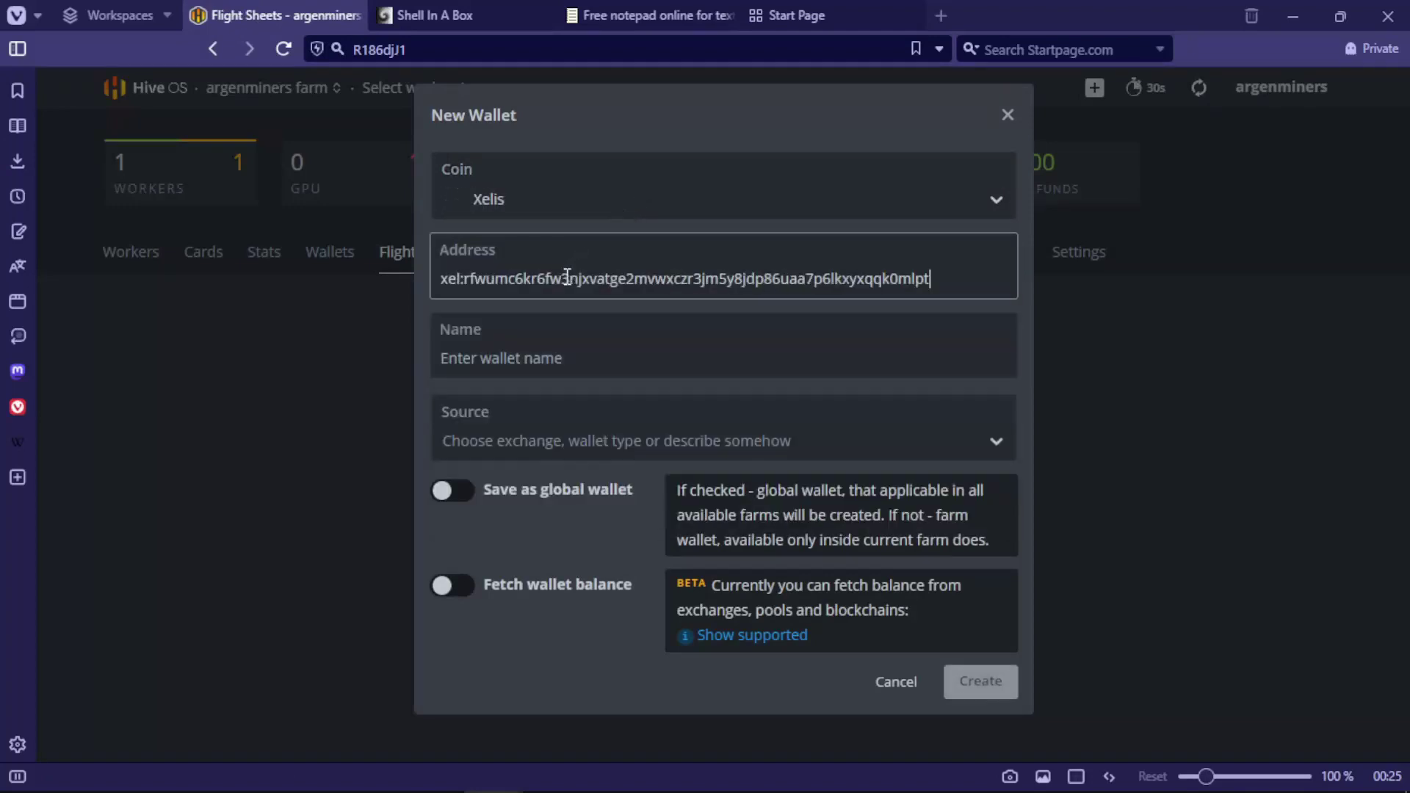
left_click(595, 369)
type("Xelis-Wa")
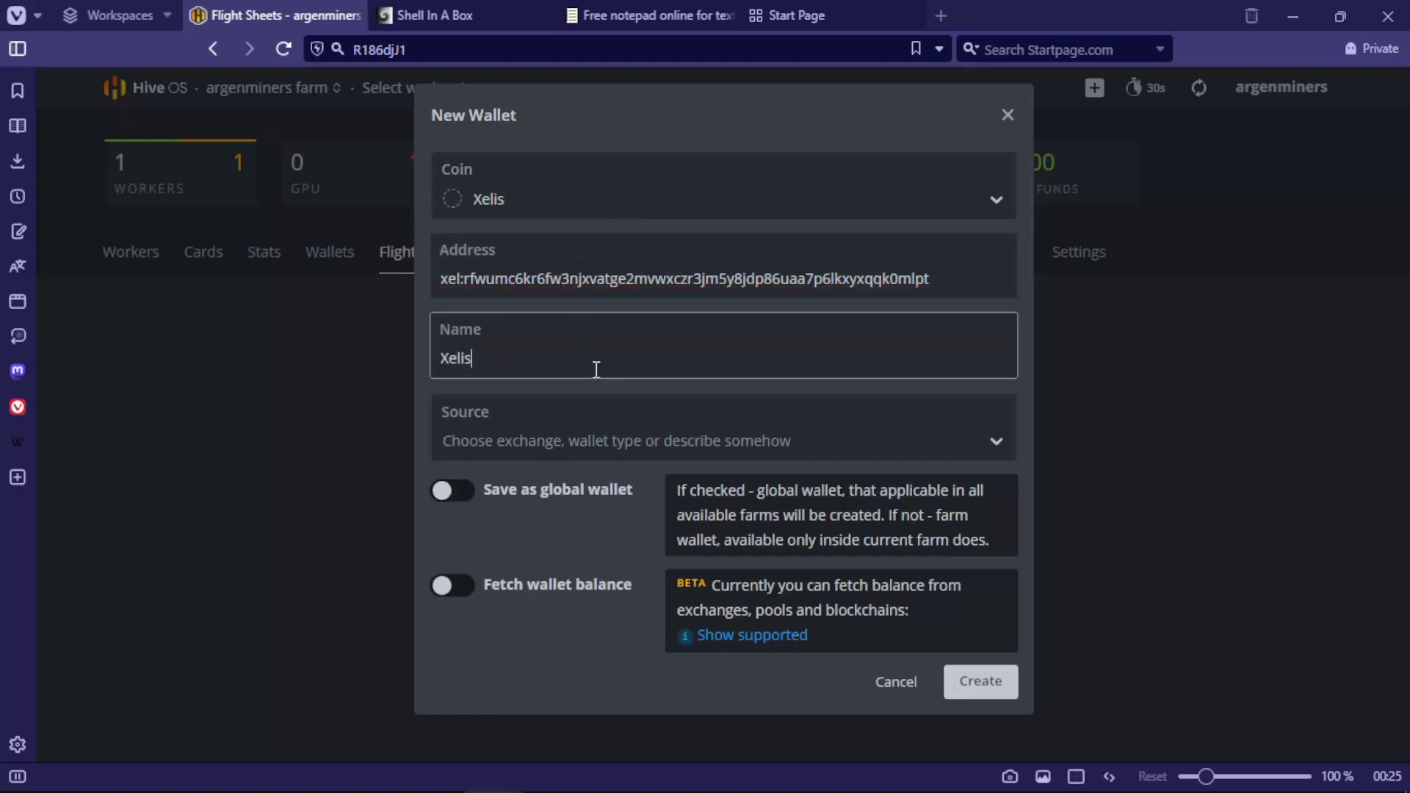
type("llet")
left_click(978, 677)
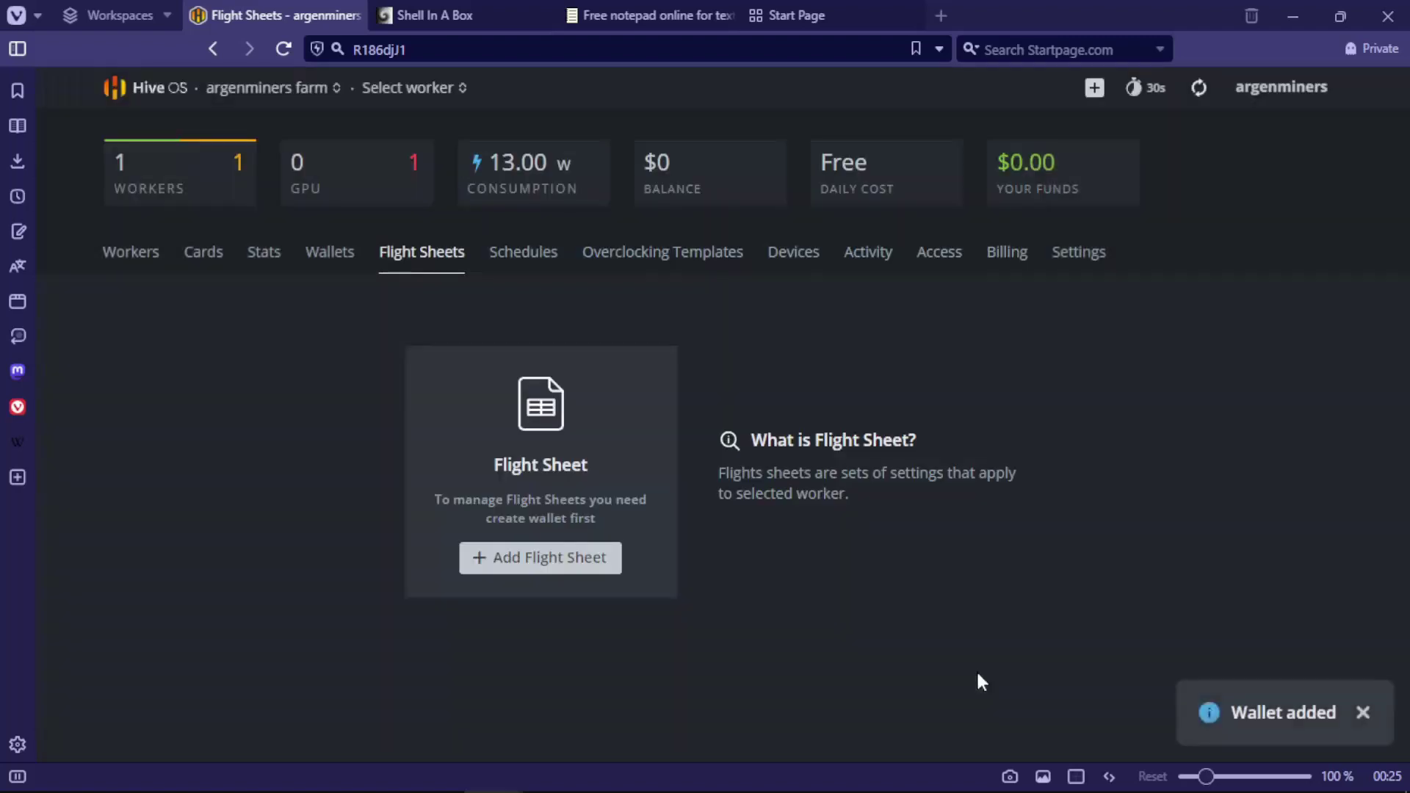
Add a flight sheet with coin Xelis and wallet Xelis-Wallet
left_click(592, 559)
left_click(354, 397)
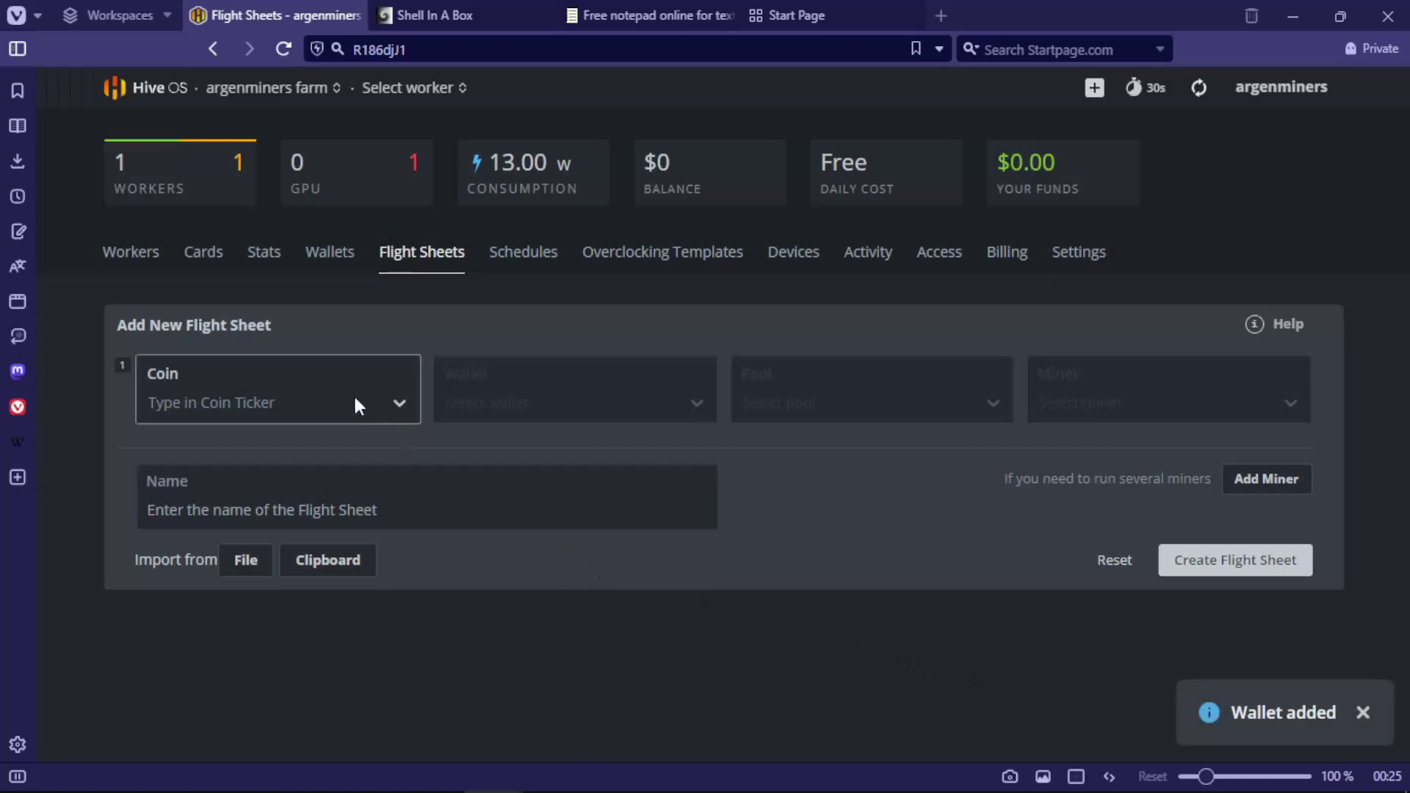
type("xelis")
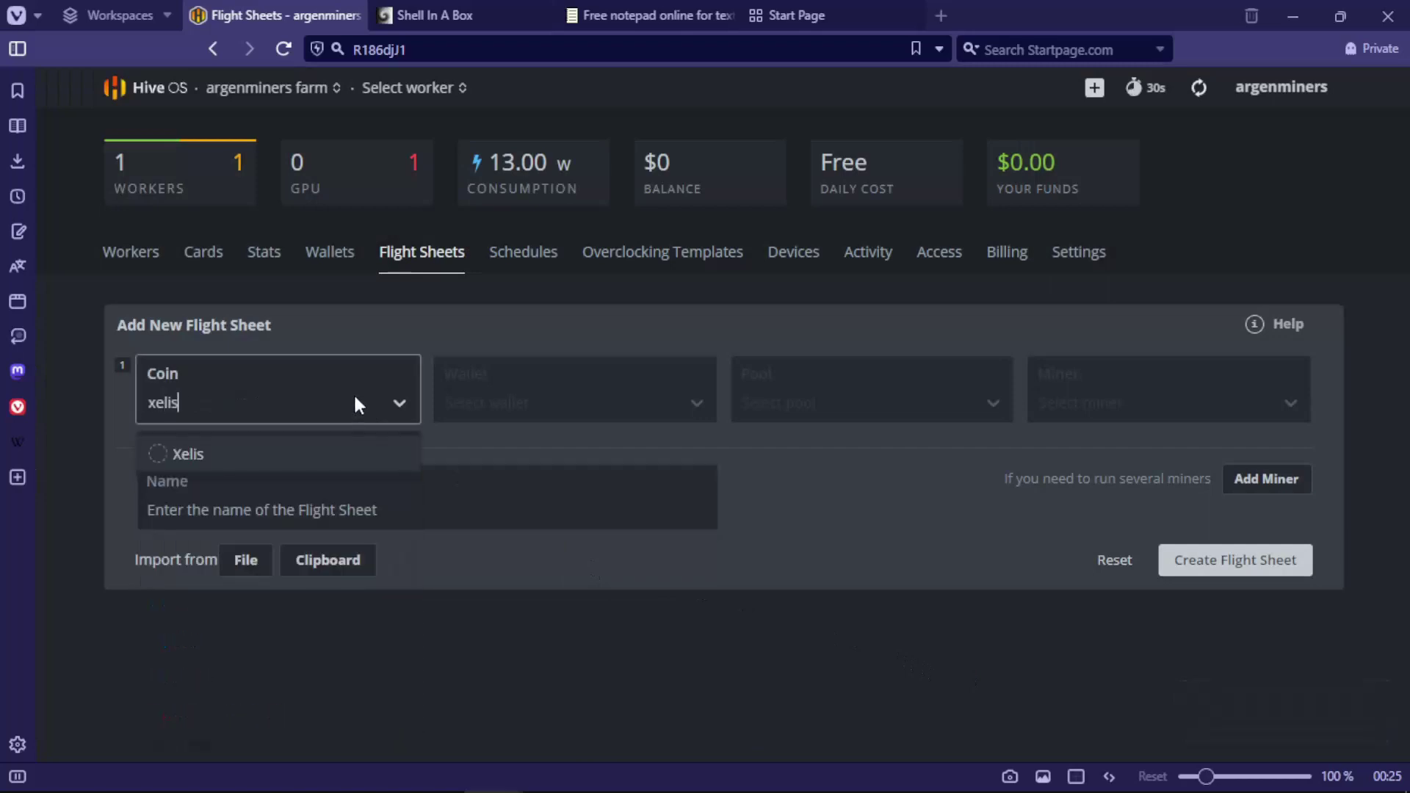
left_click(326, 449)
left_click(505, 406)
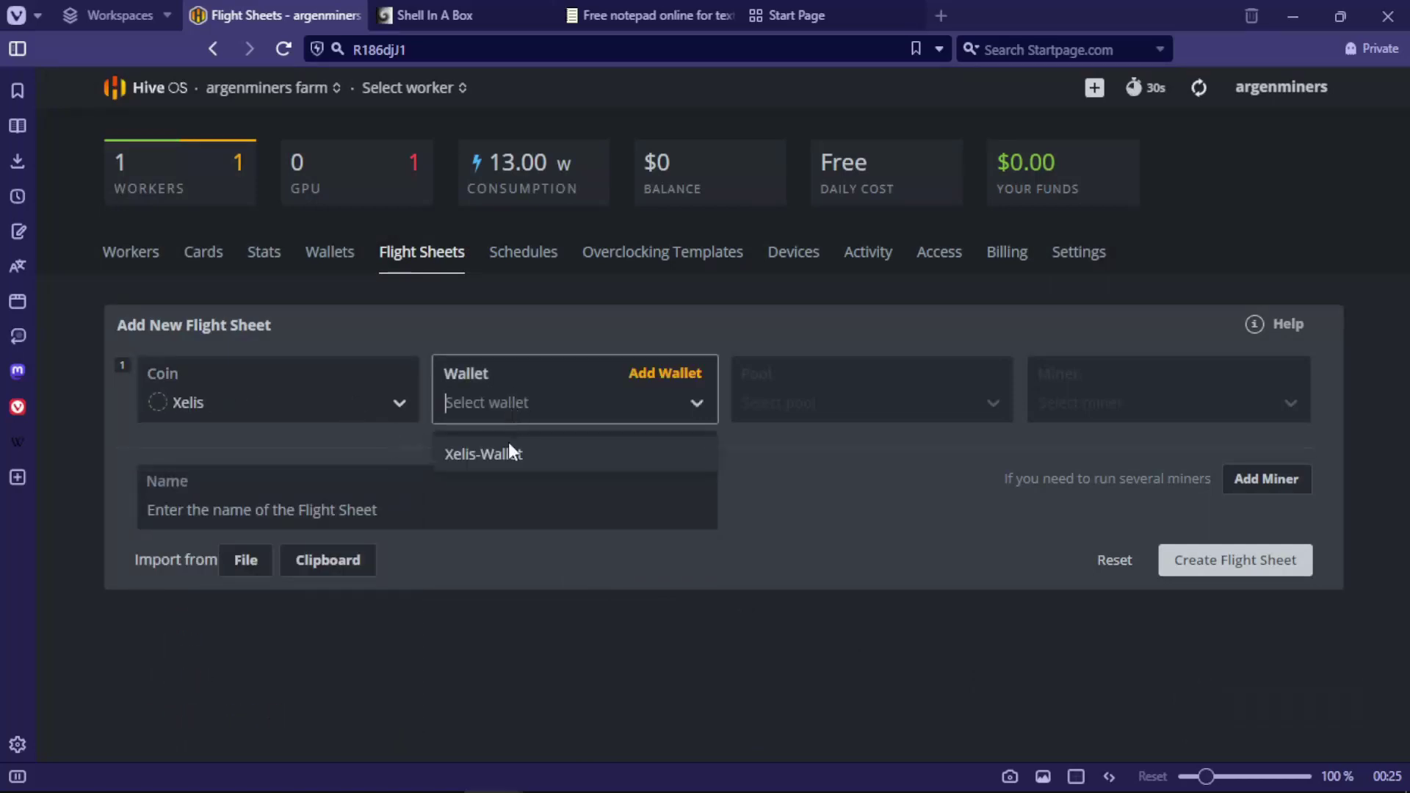
left_click(508, 442)
Set pool to Configure in miner, choose the Custom miner and open Setup Miner Config
left_click(793, 409)
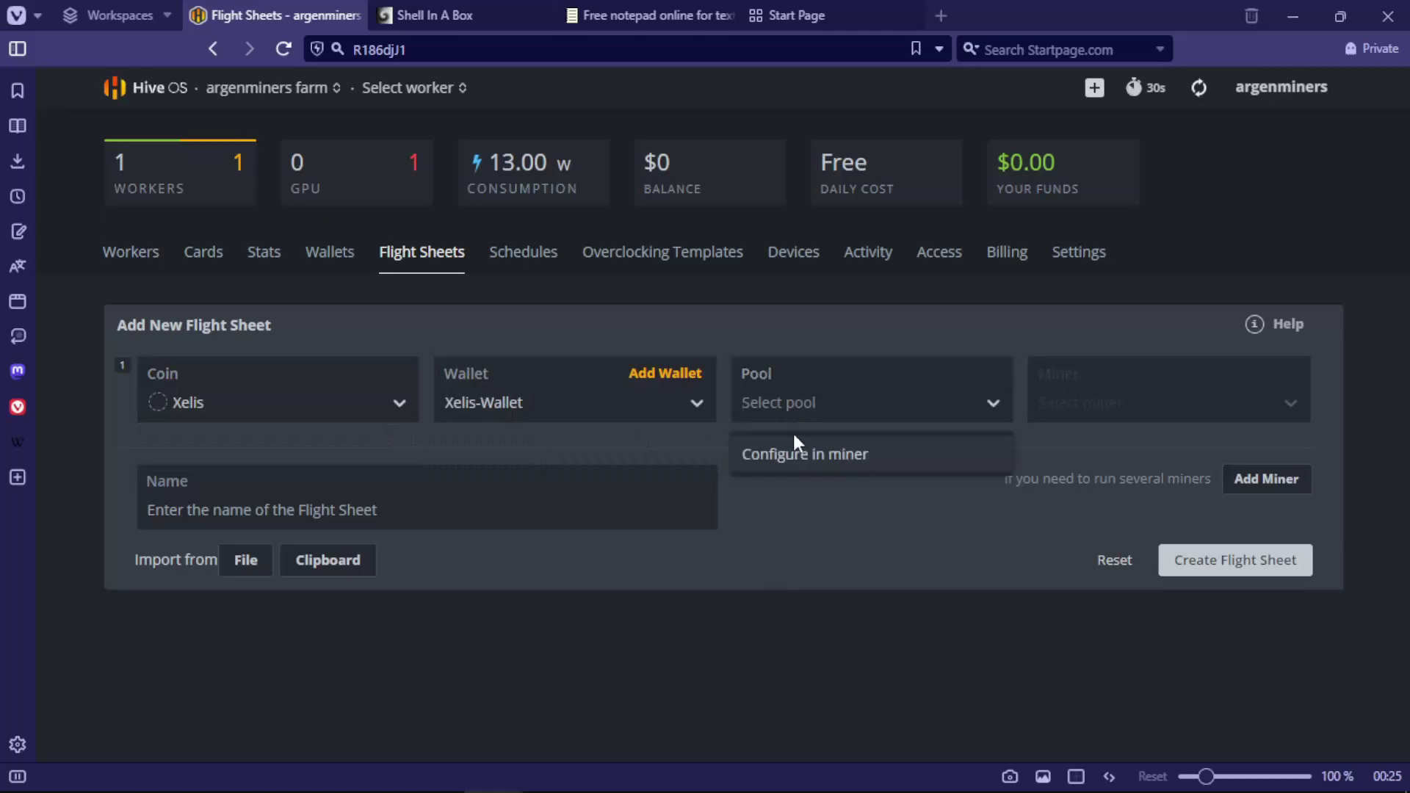
left_click(788, 450)
left_click(1128, 399)
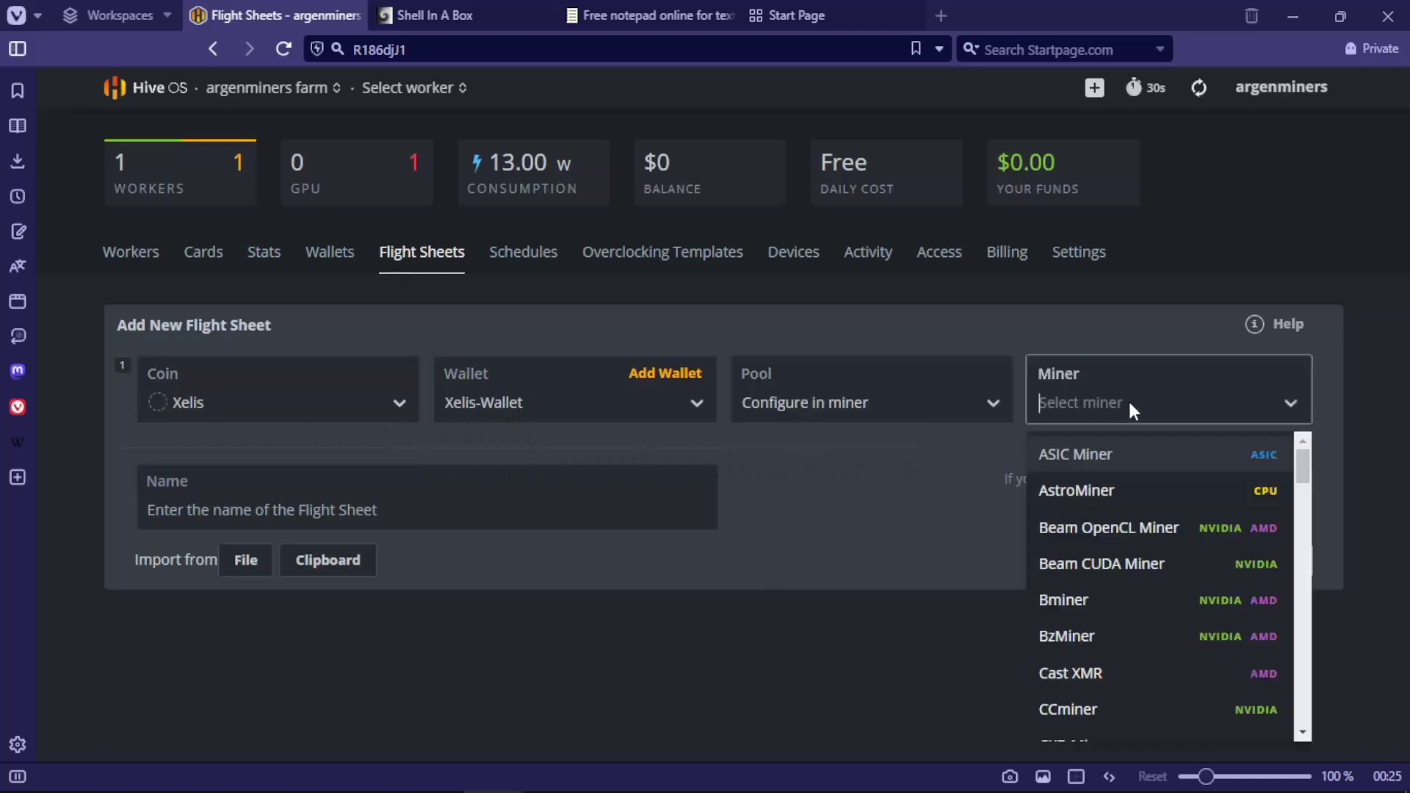
type("custo")
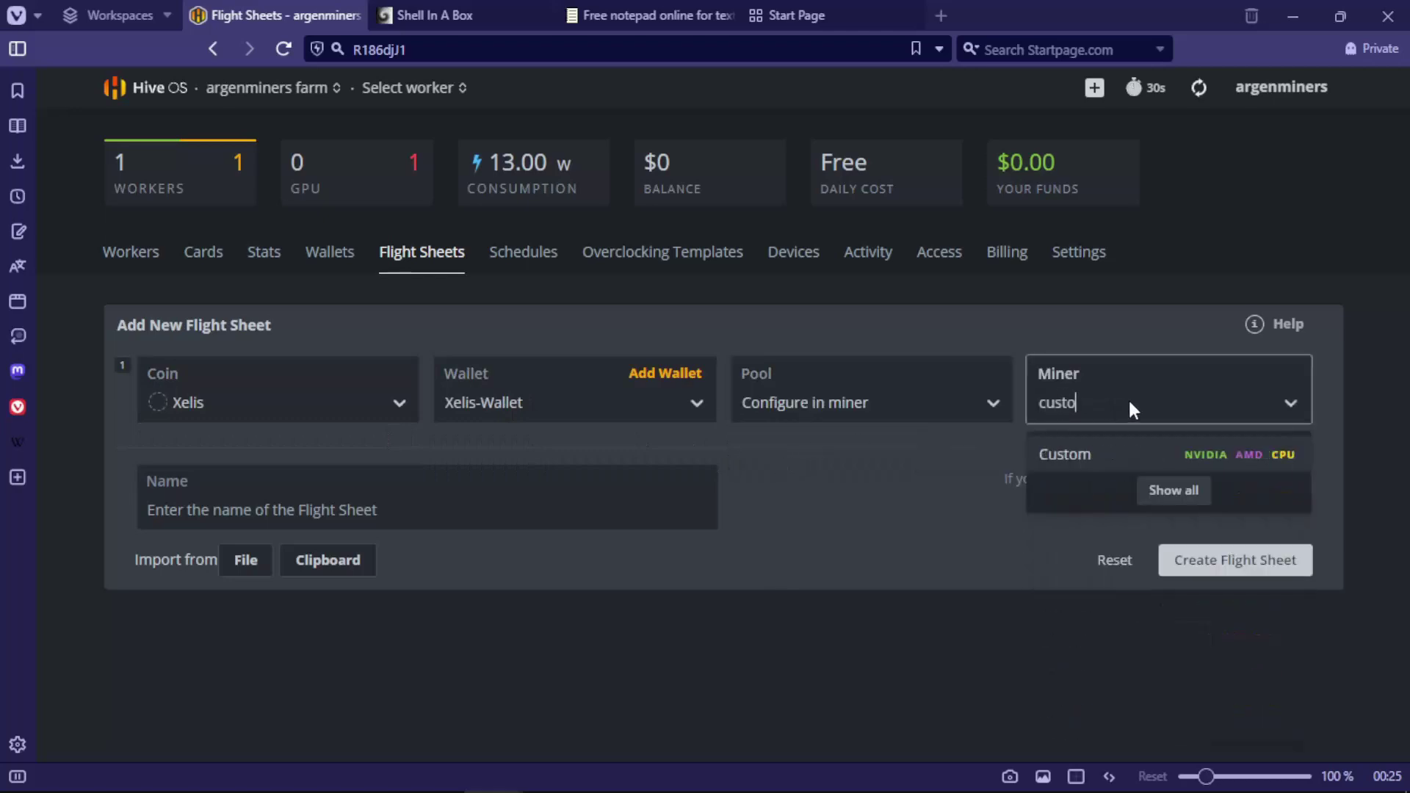
left_click(1095, 449)
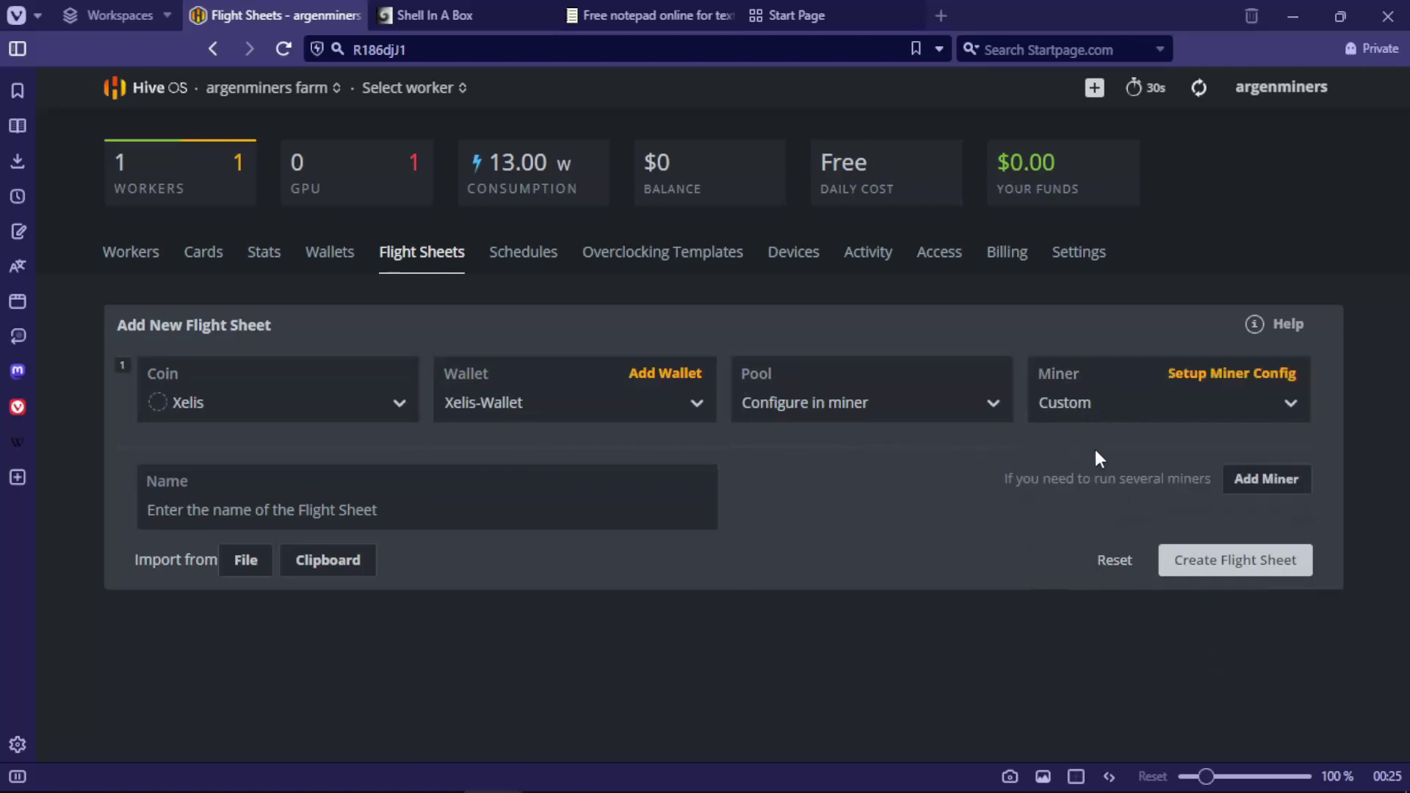
left_click(1251, 380)
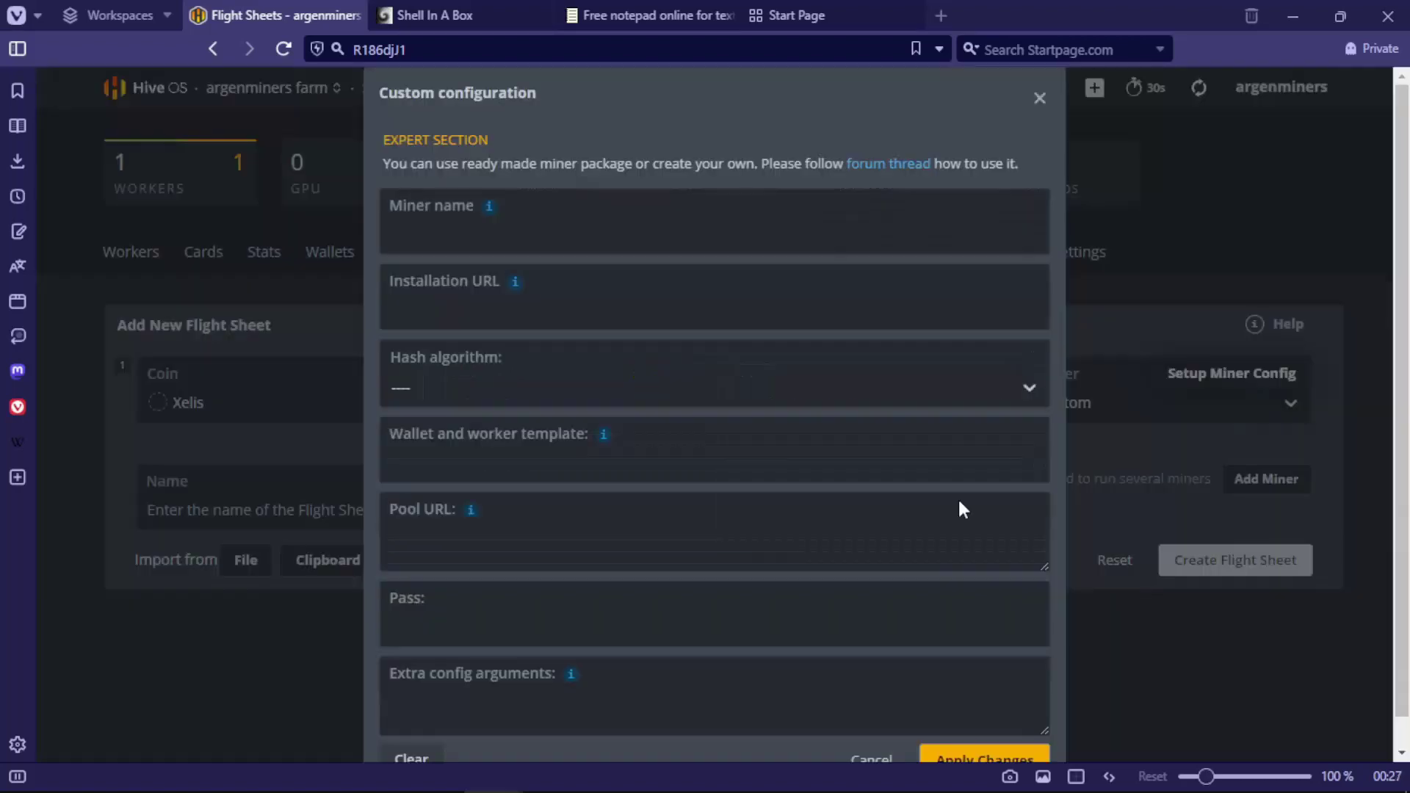
Copy the xelis-taxminer install URL from the setup notes into the Installation URL field
left_click(681, 14)
right_click(723, 474)
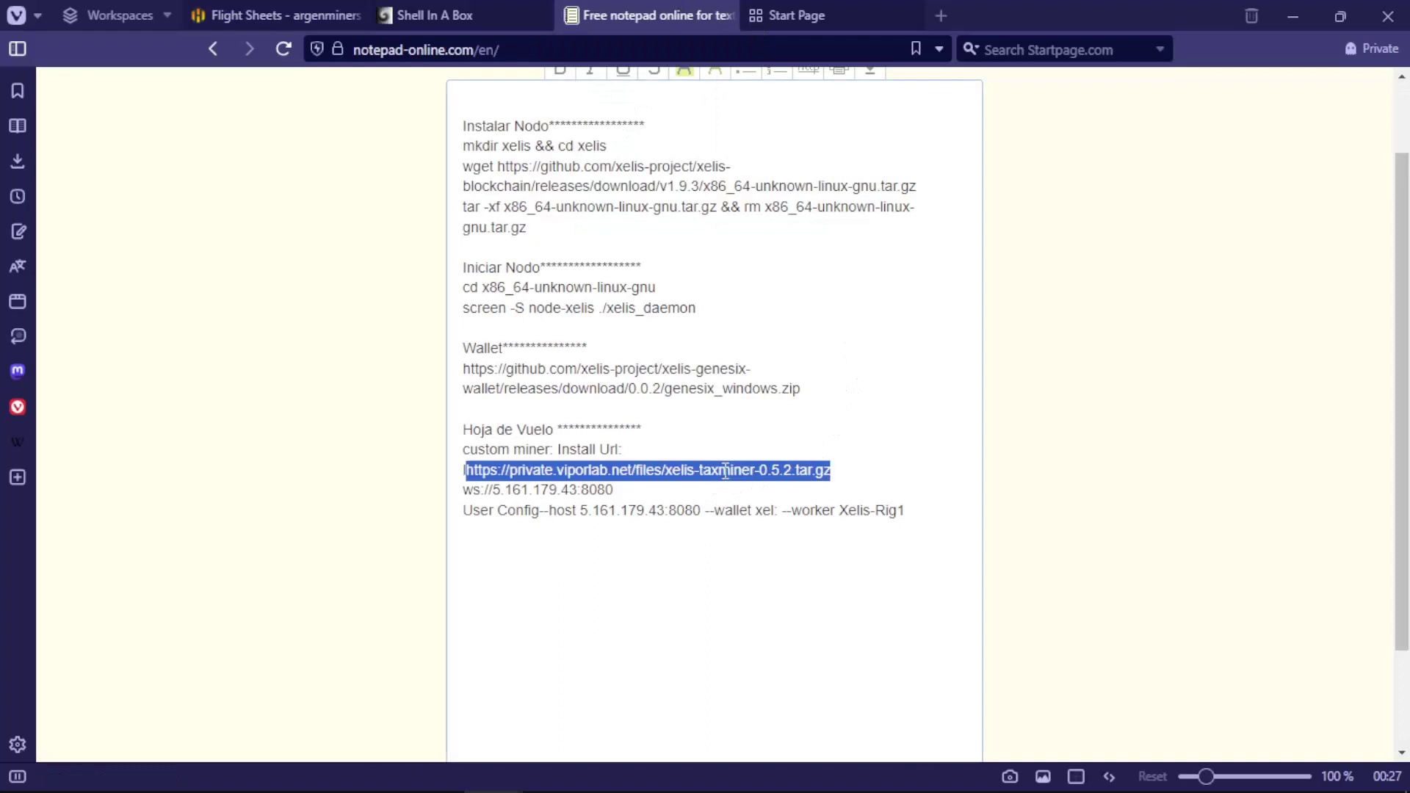
left_click(783, 410)
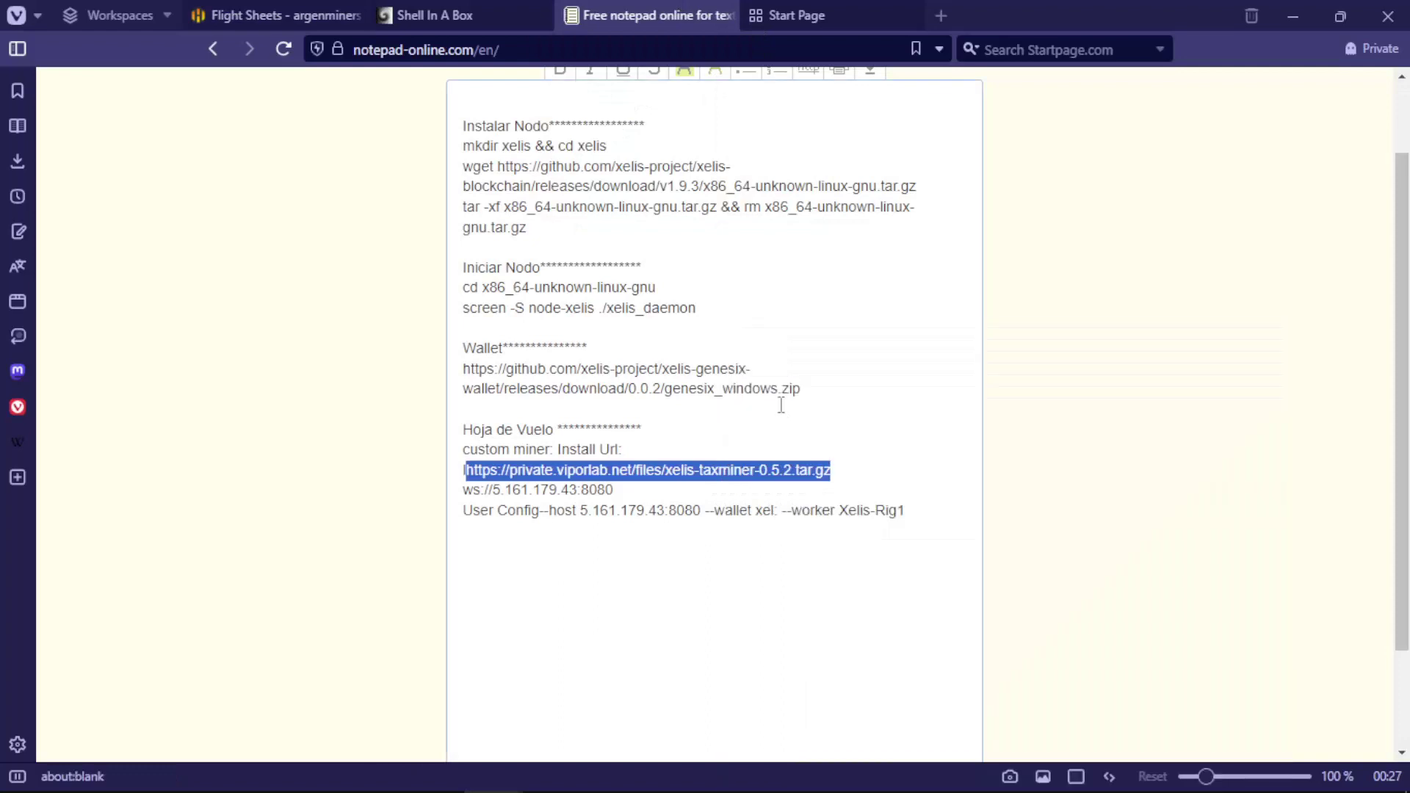
left_click(347, 14)
left_click(634, 315)
right_click(642, 316)
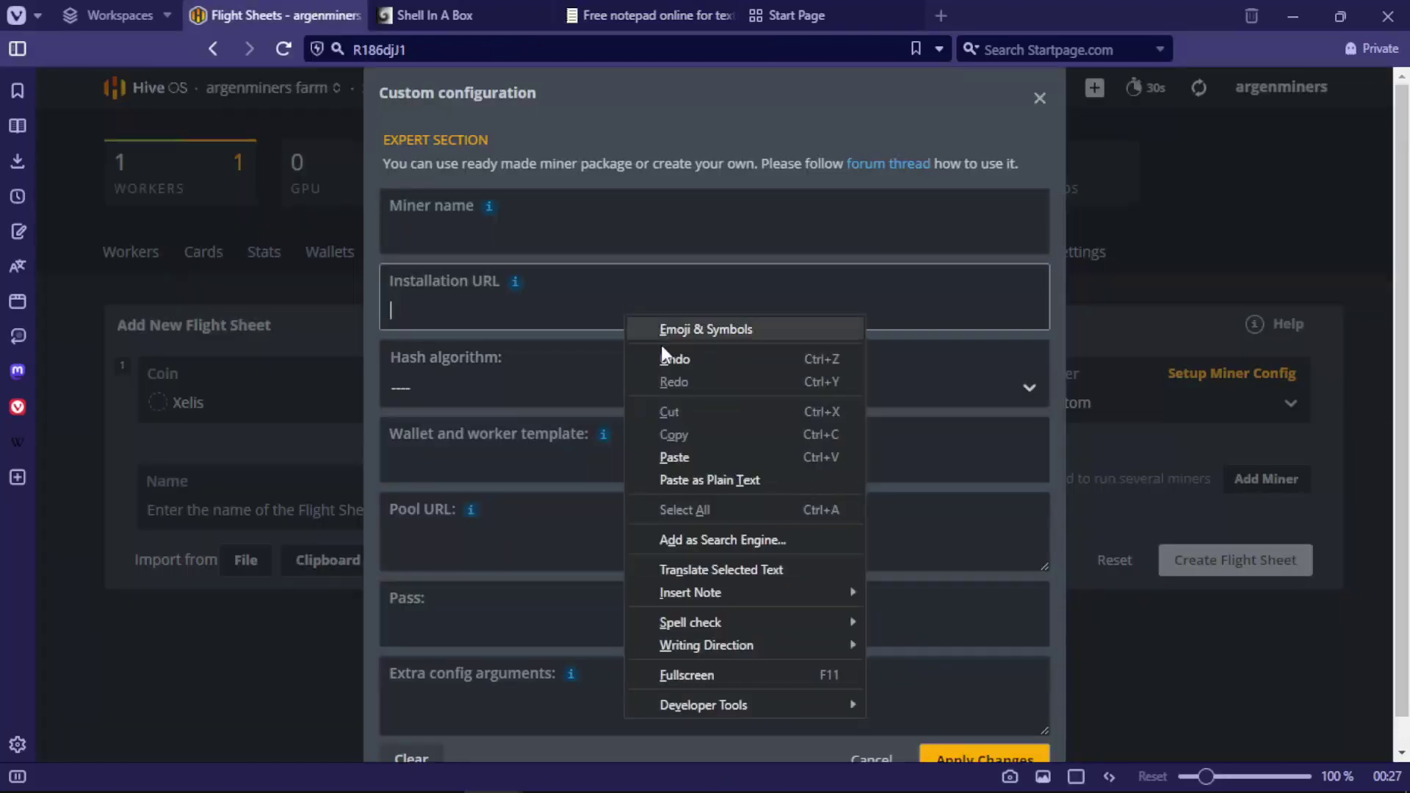
left_click(696, 454)
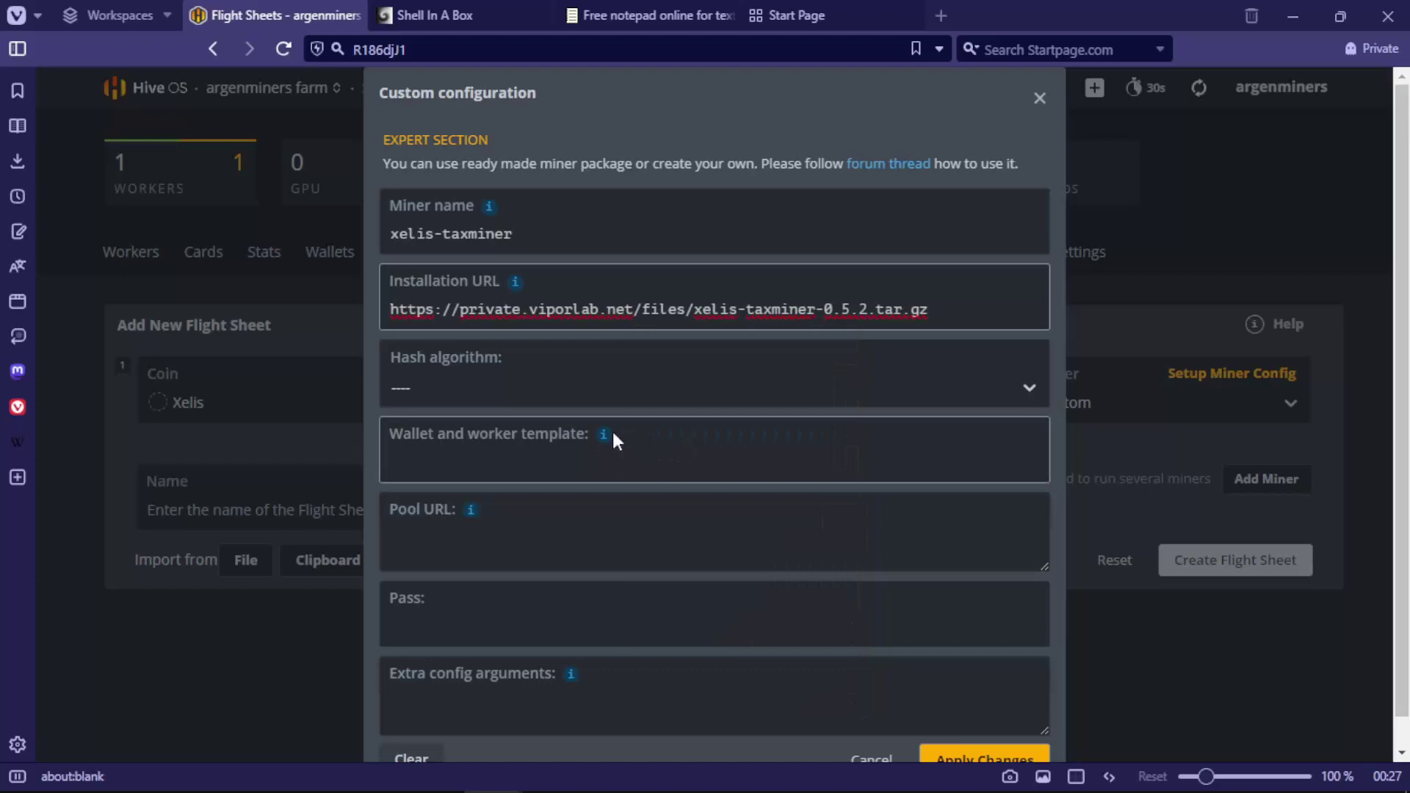
Set %WORKER_NAME% as worker template and ws://192.168.0.144:8080 as Pool URL
left_click(689, 655)
left_click(518, 554)
type("ws:")
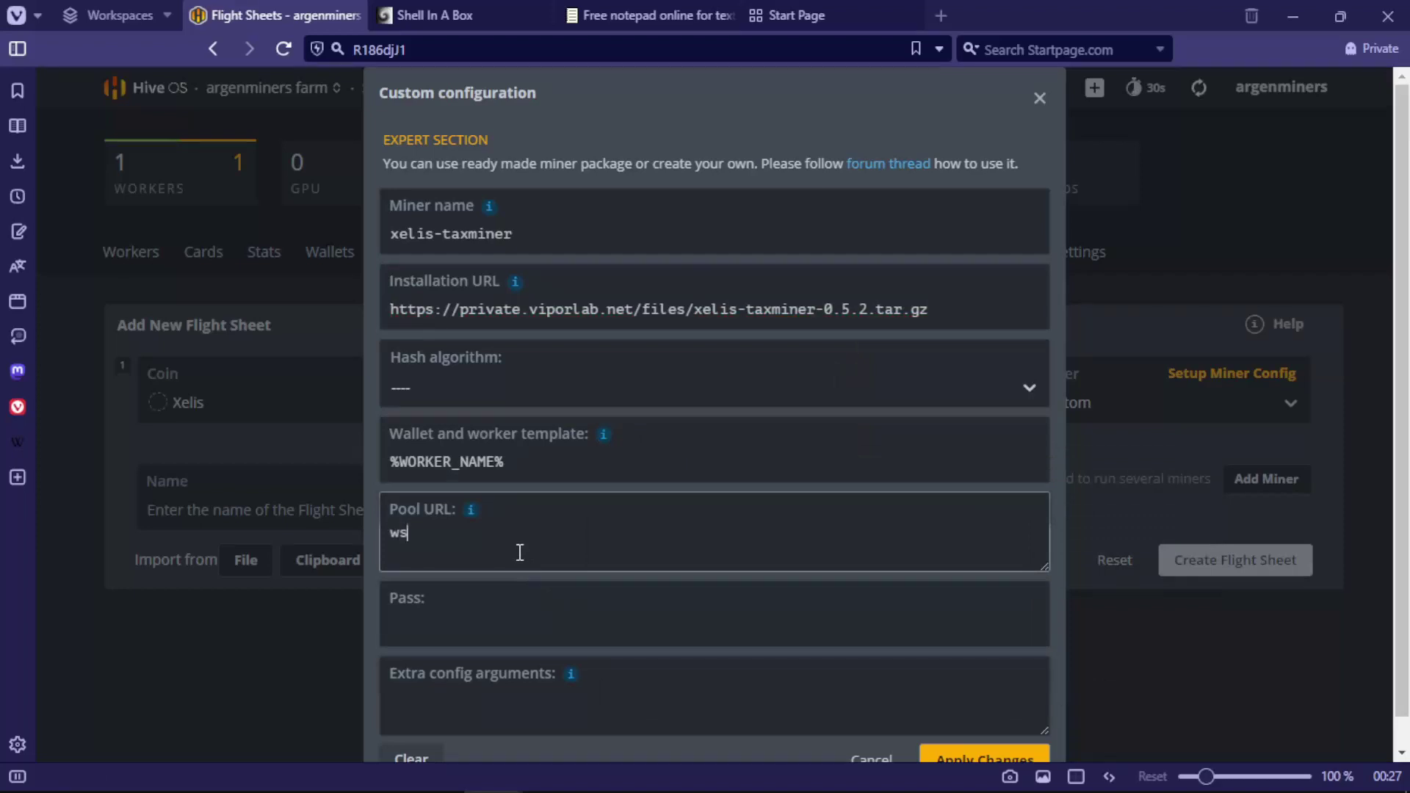
type("//")
type("192.1")
type("68.0.")
type("44")
key("BackSpace")
key("BackSpace")
type("44:")
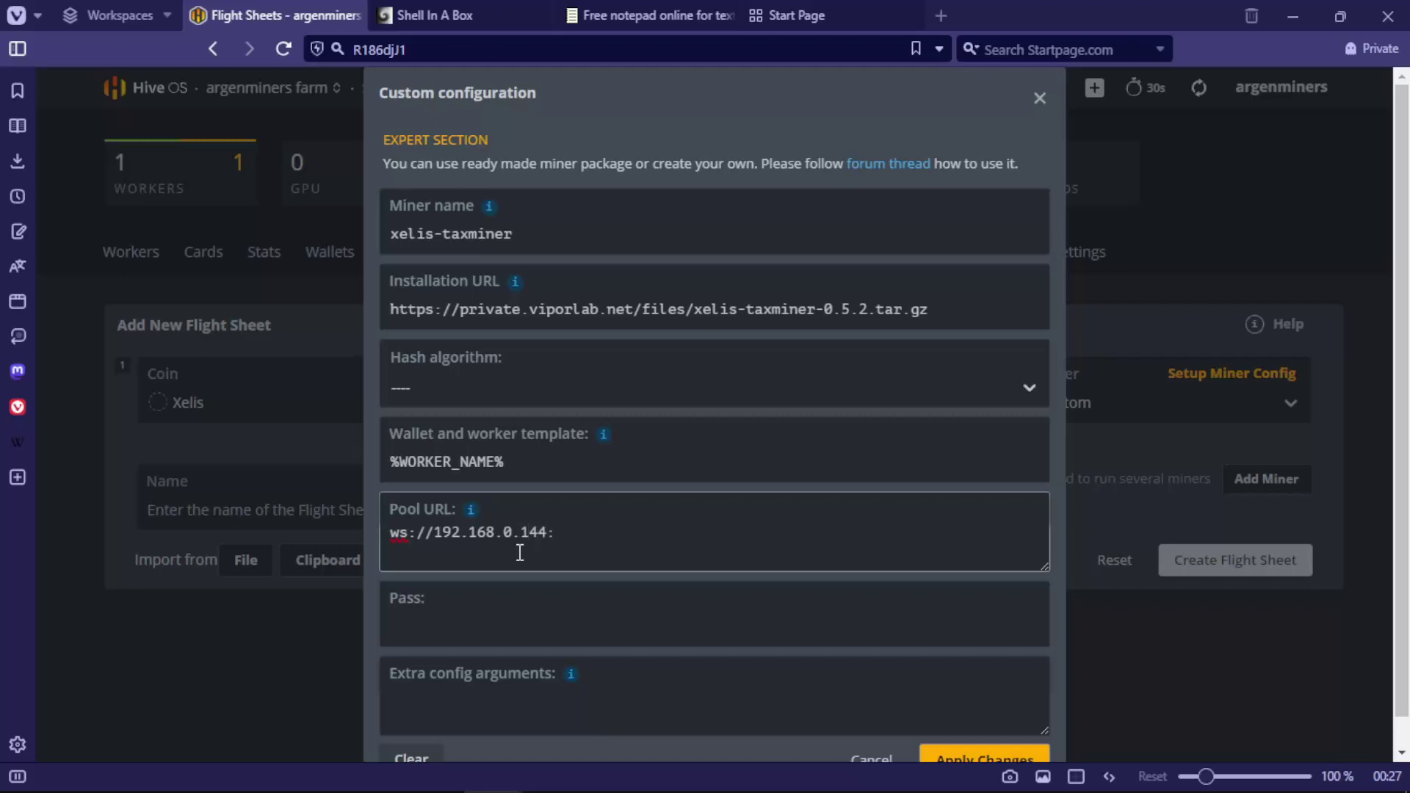
type("8080")
Paste the host, wallet and worker arguments line from the notes into Extra config arguments
left_click(593, 686)
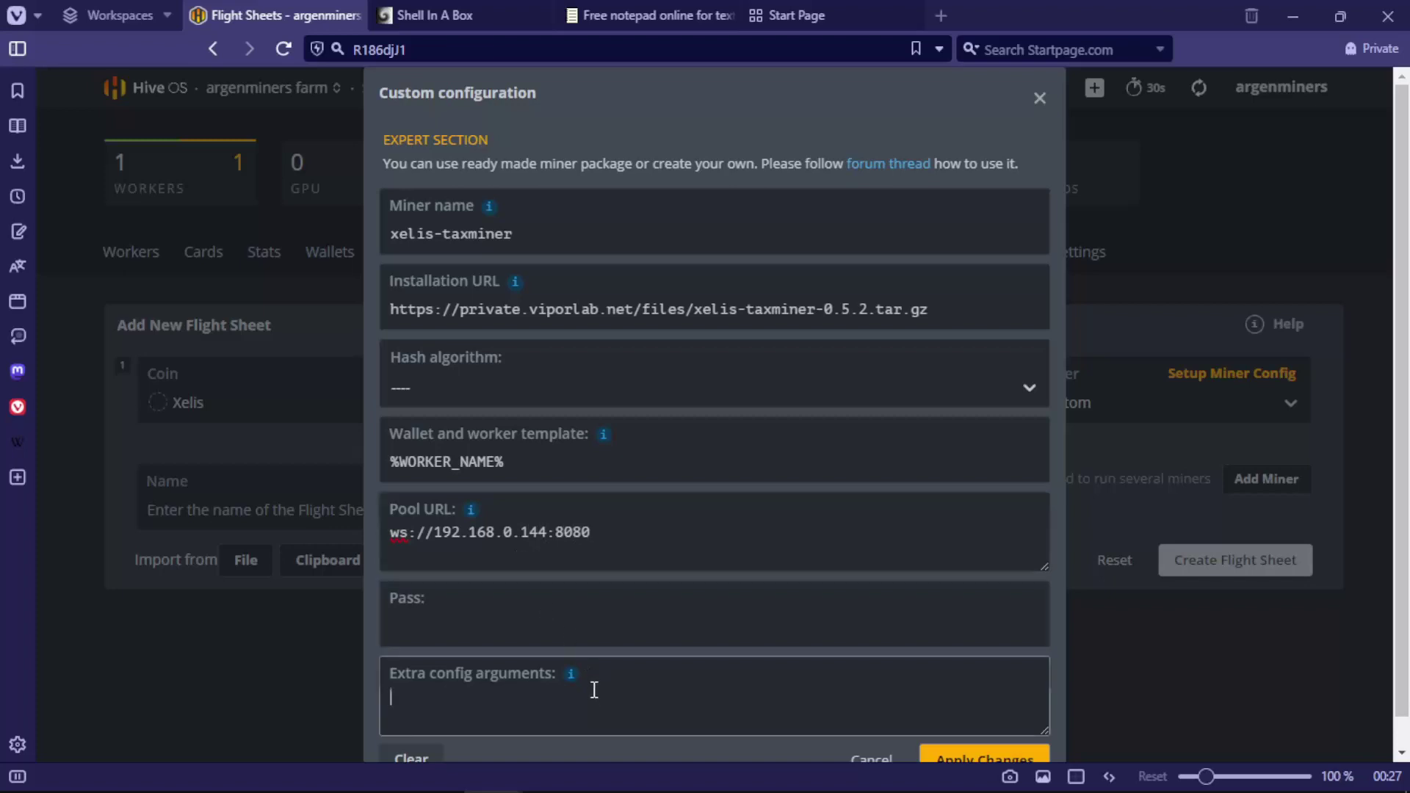
left_click(628, 15)
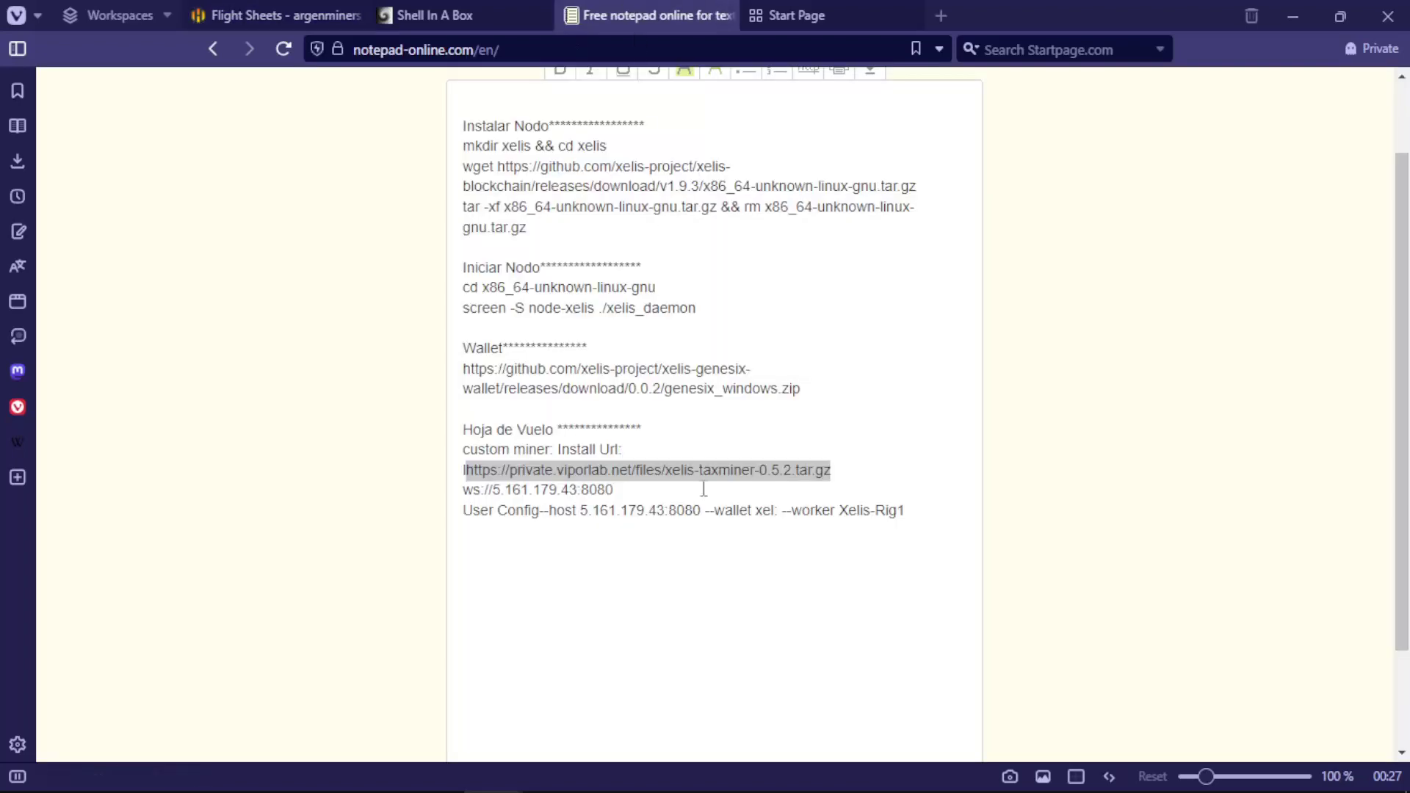
left_click_drag(913, 507, 542, 511)
key("ctrl+c")
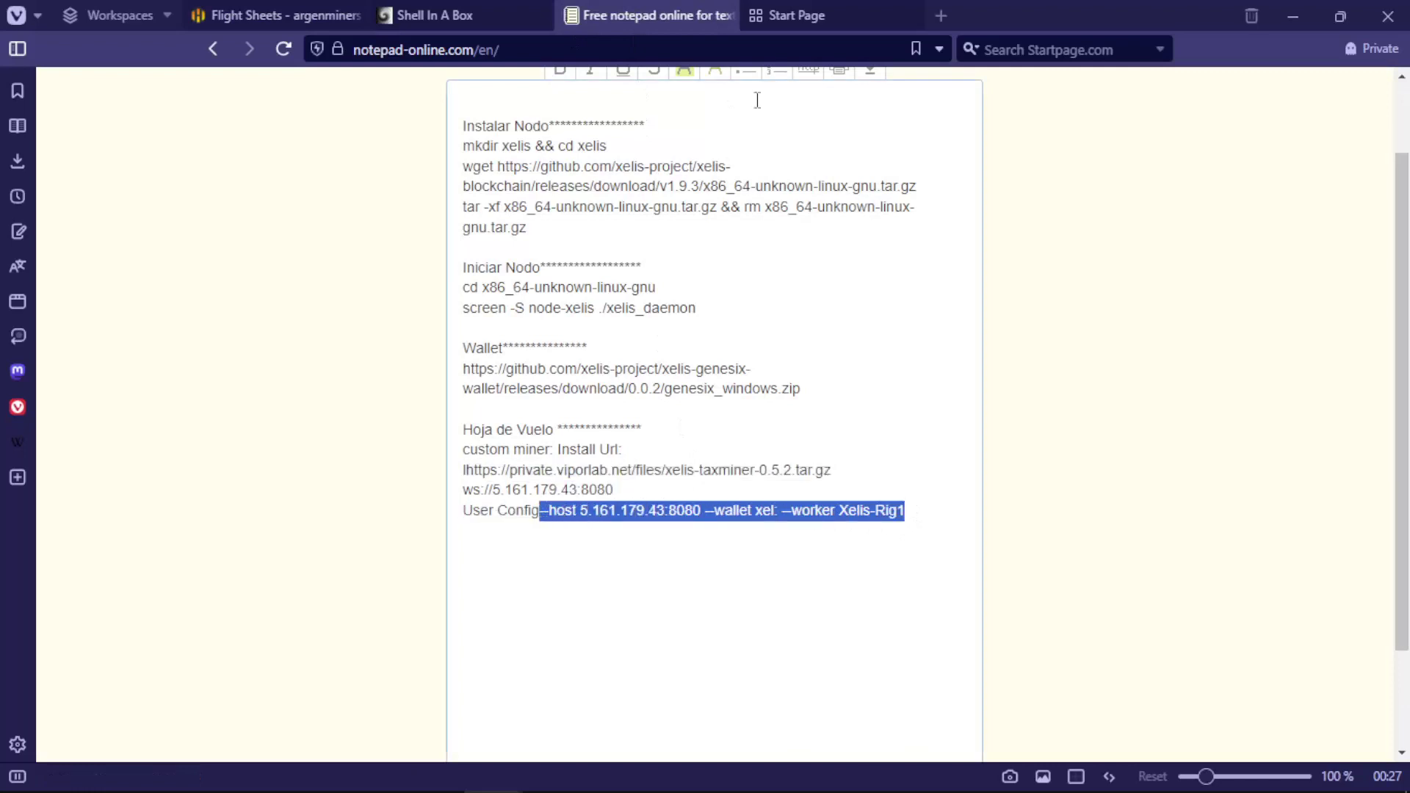
mouse_move(431, 16)
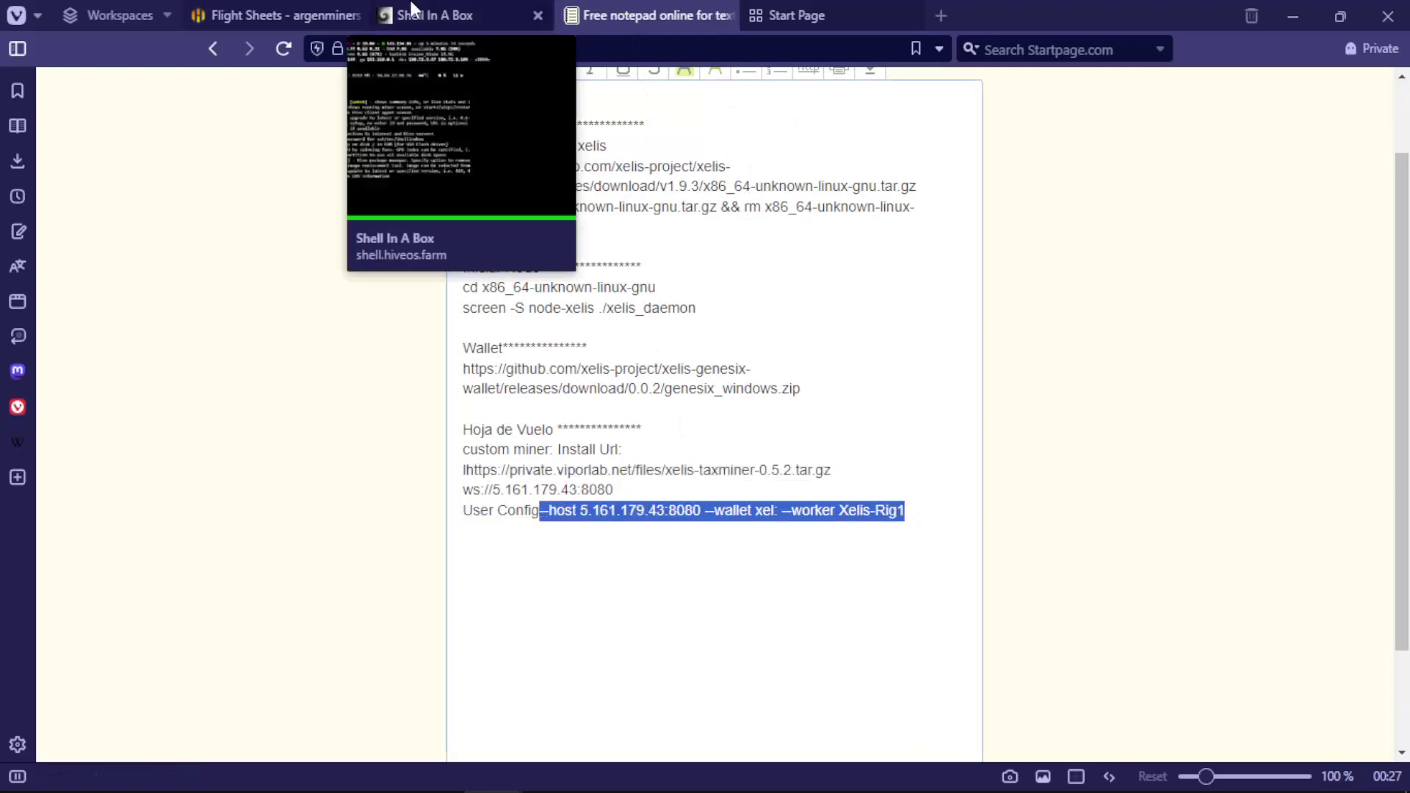
left_click(277, 14)
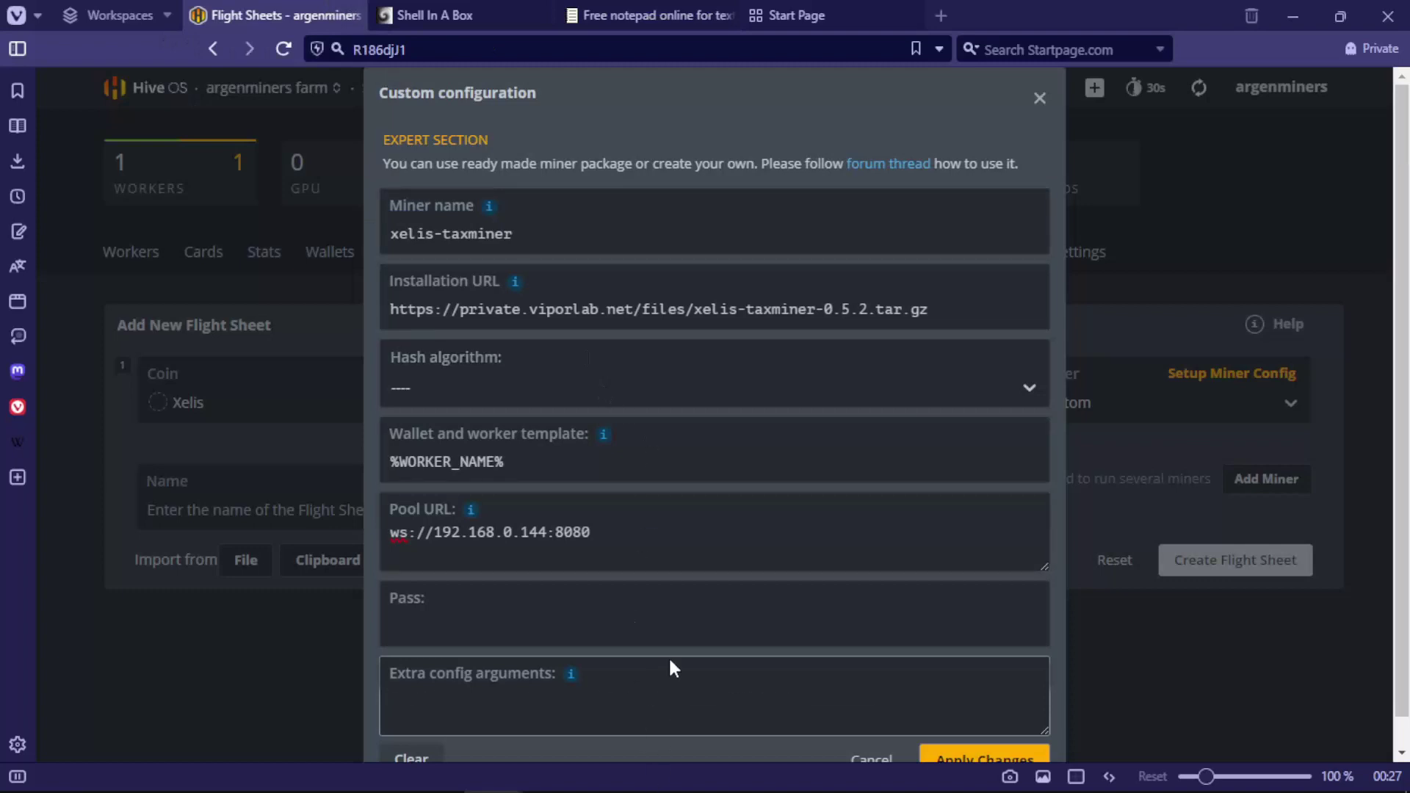
key("ctrl+v")
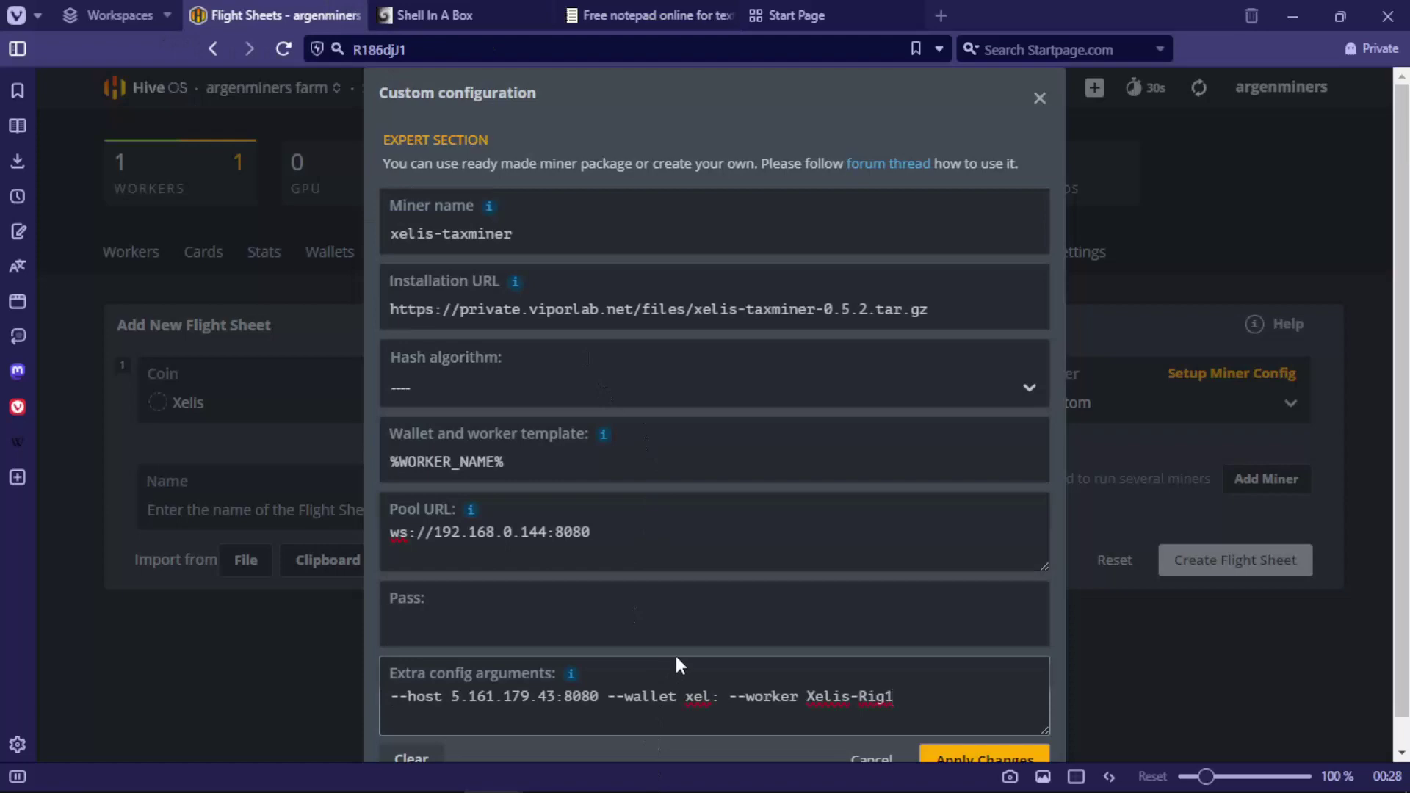
left_click(676, 658)
Replace the 'xel:' placeholder after --wallet with the full Genesix wallet address
key("alt+Tab")
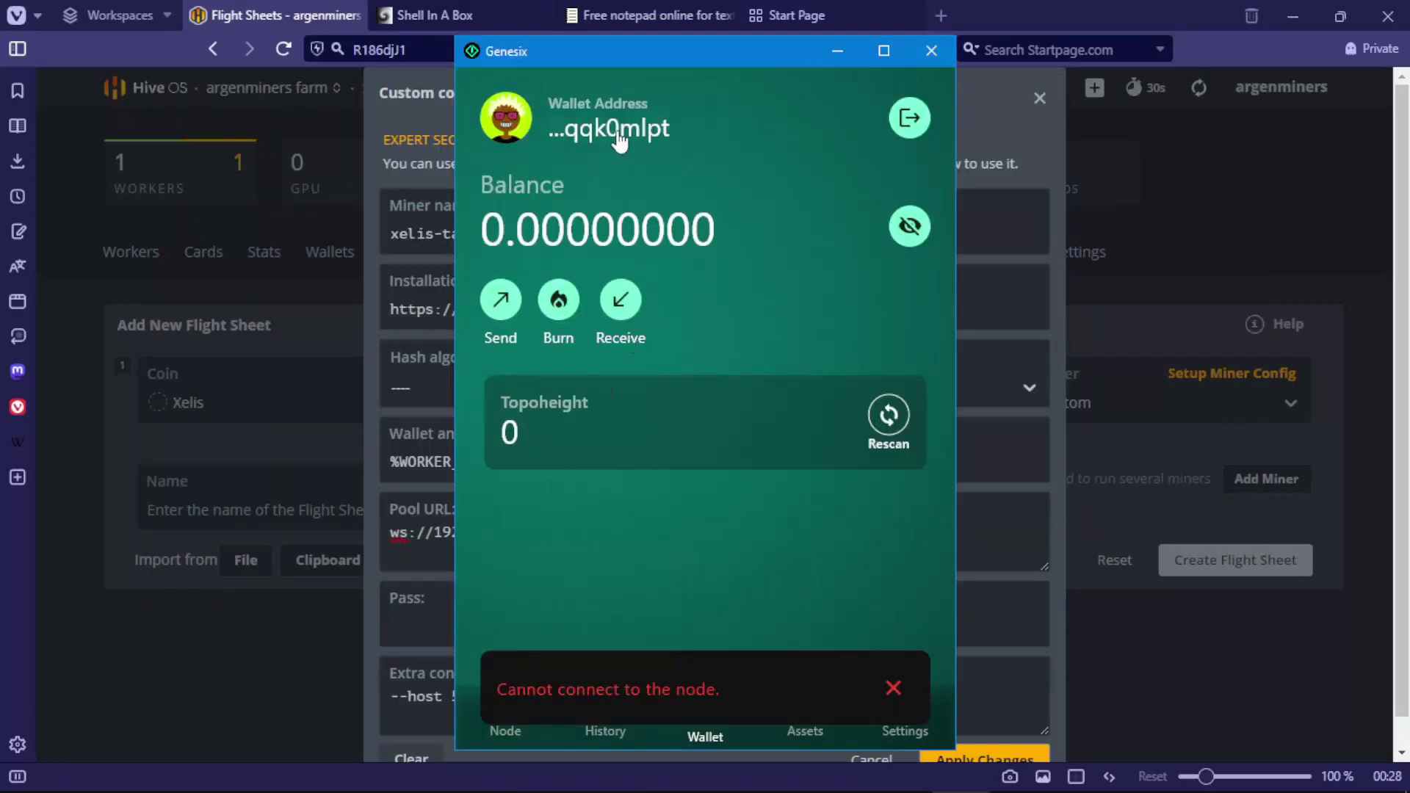
left_click(616, 132)
key("alt+Tab")
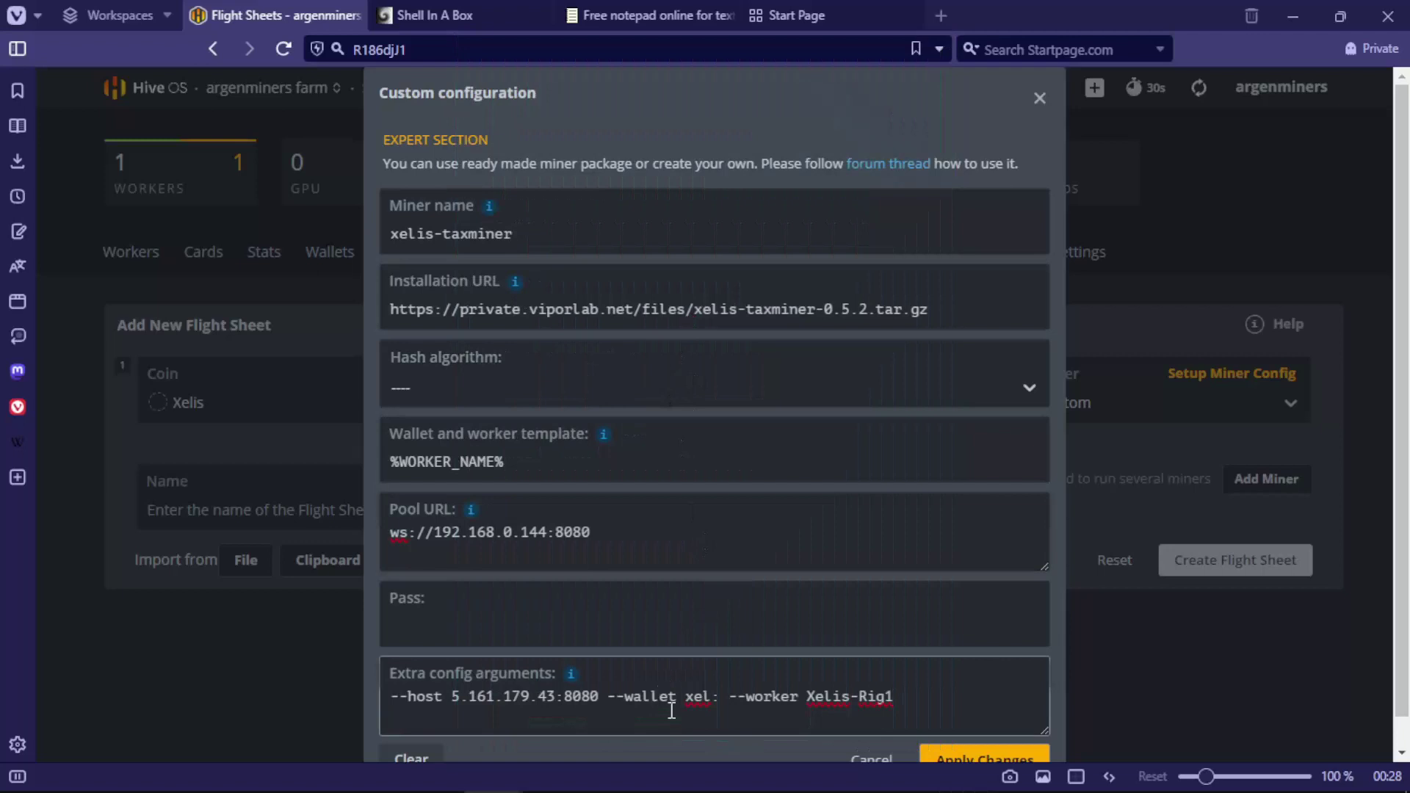
left_click(706, 696)
left_click_drag(721, 697, 702, 697)
key("ctrl+v")
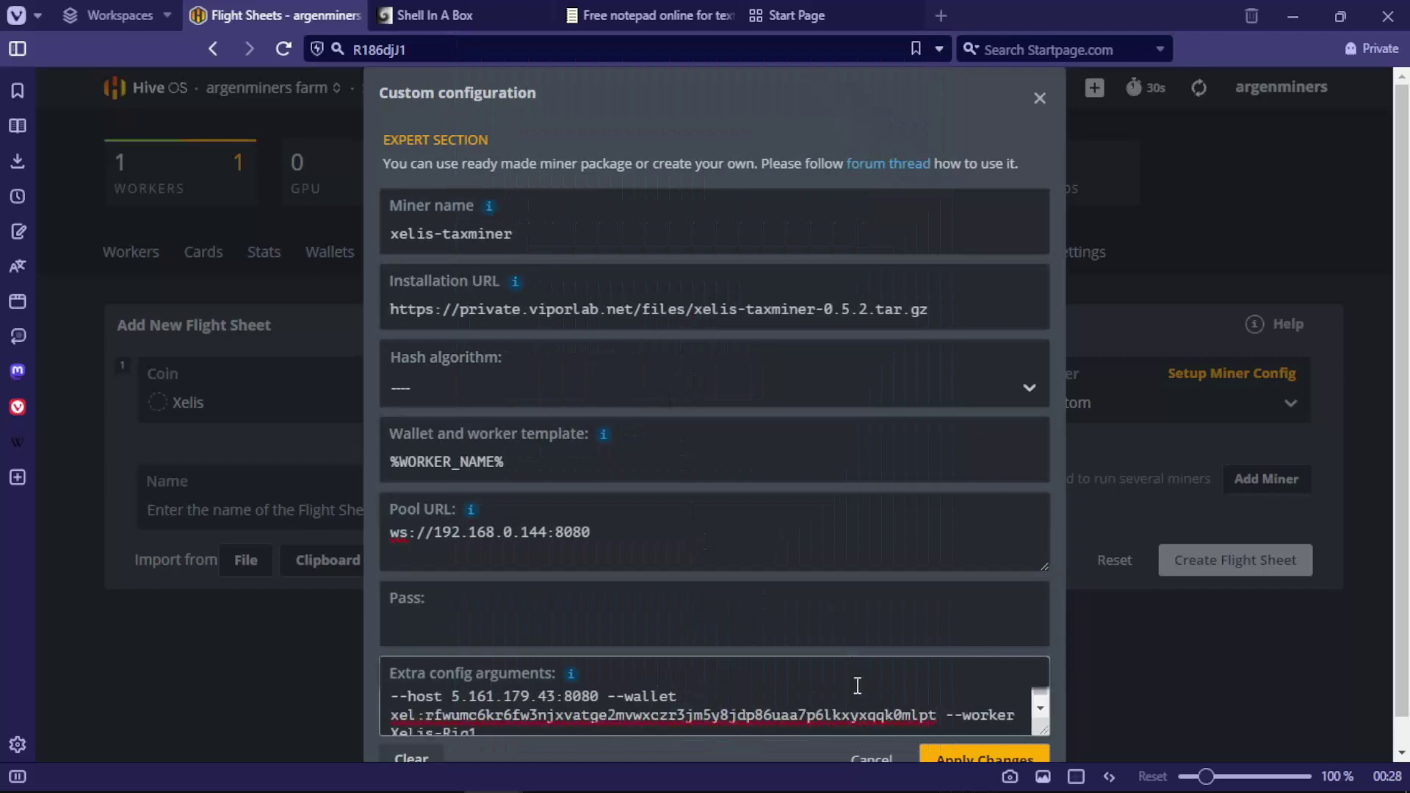
scroll(857, 686, "down", 1)
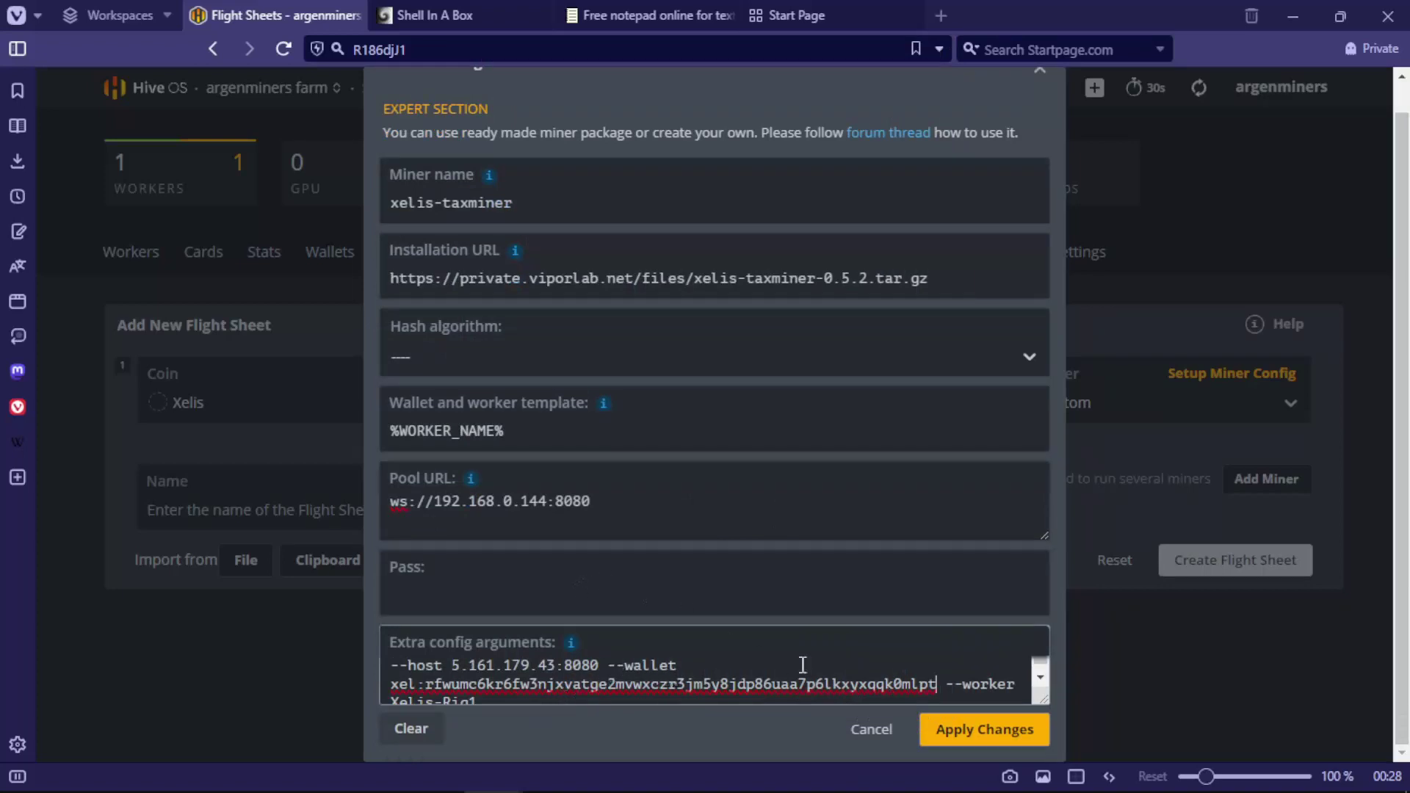
Apply the custom miner config, create the XELIS flight sheet and go to the Xelis-Rig worker
left_click(987, 732)
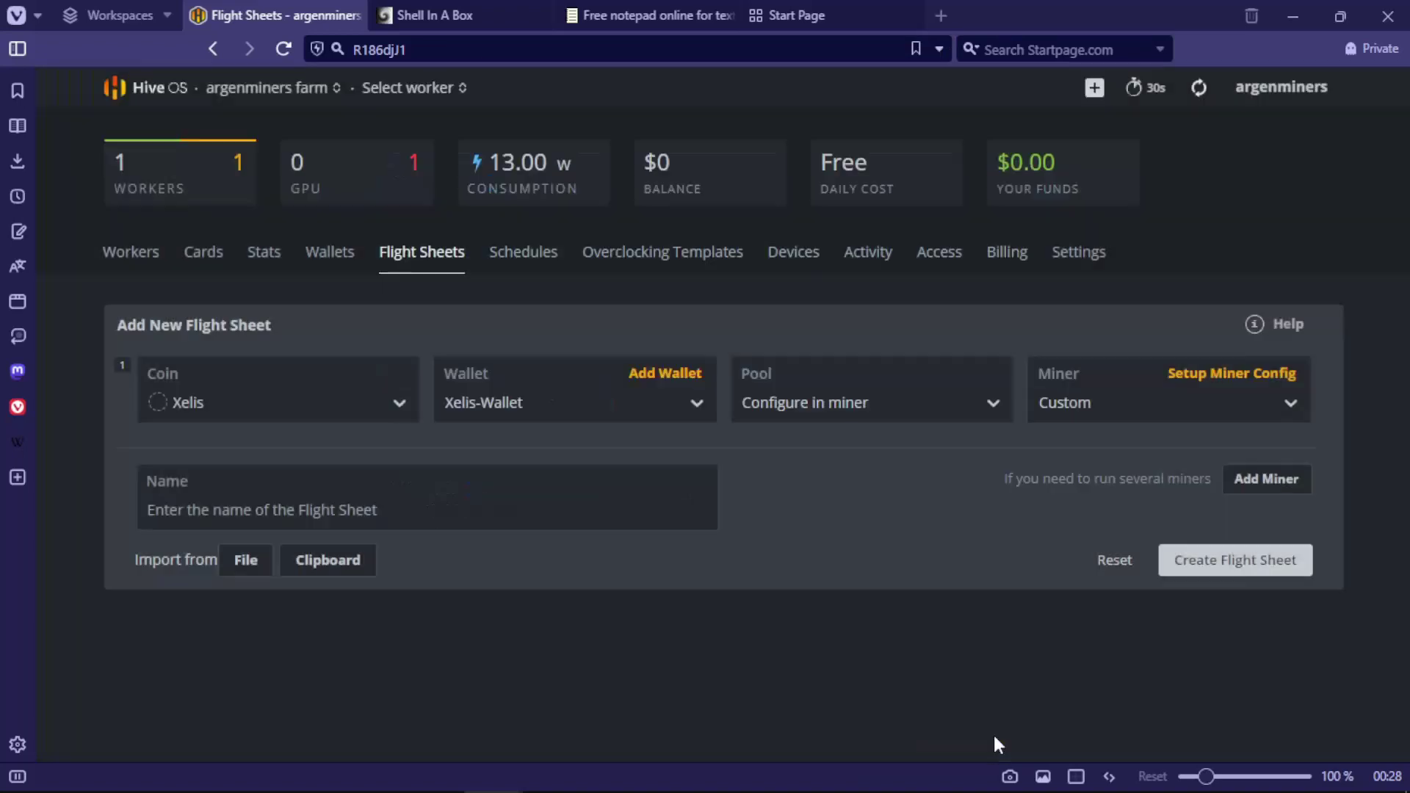
left_click(1189, 568)
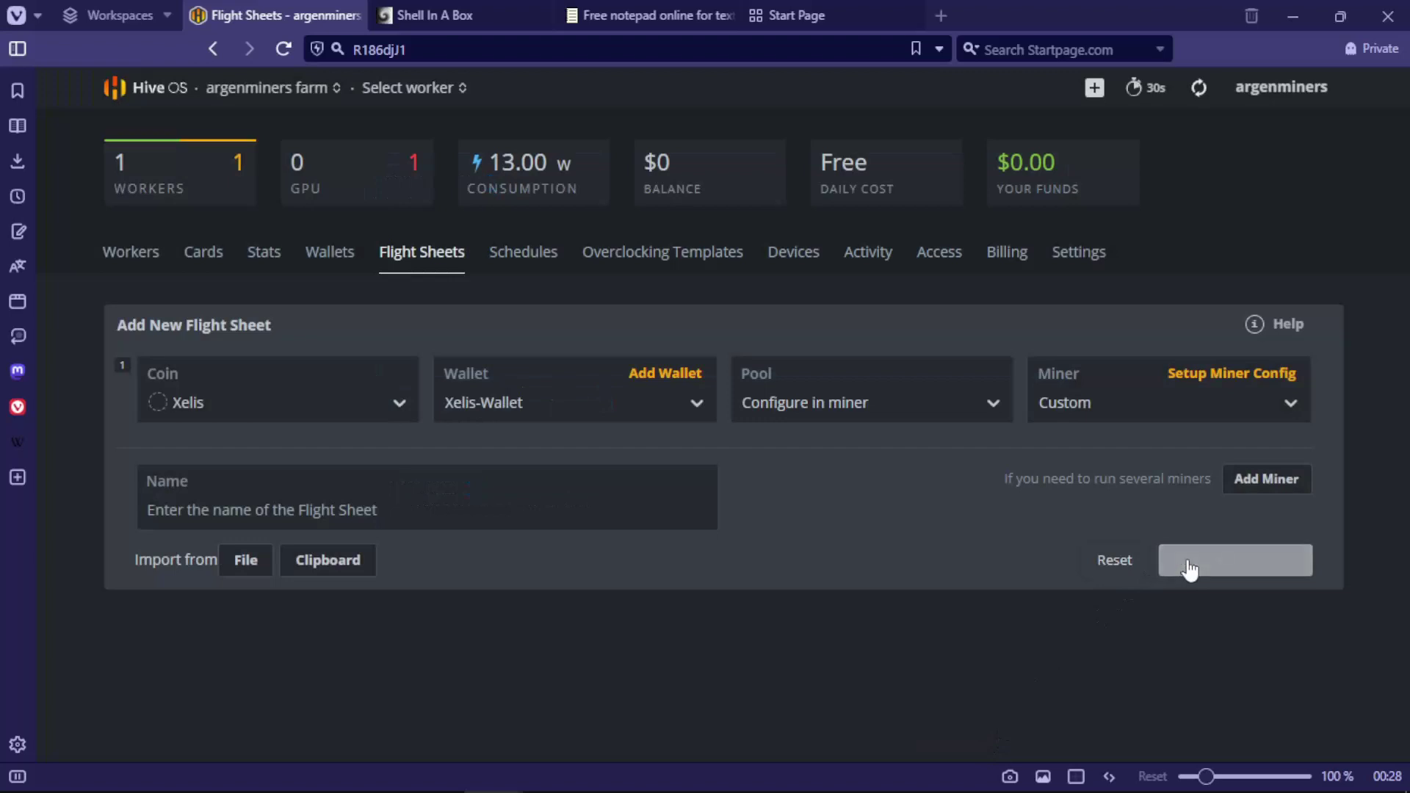
scroll(1188, 568, "down", 1)
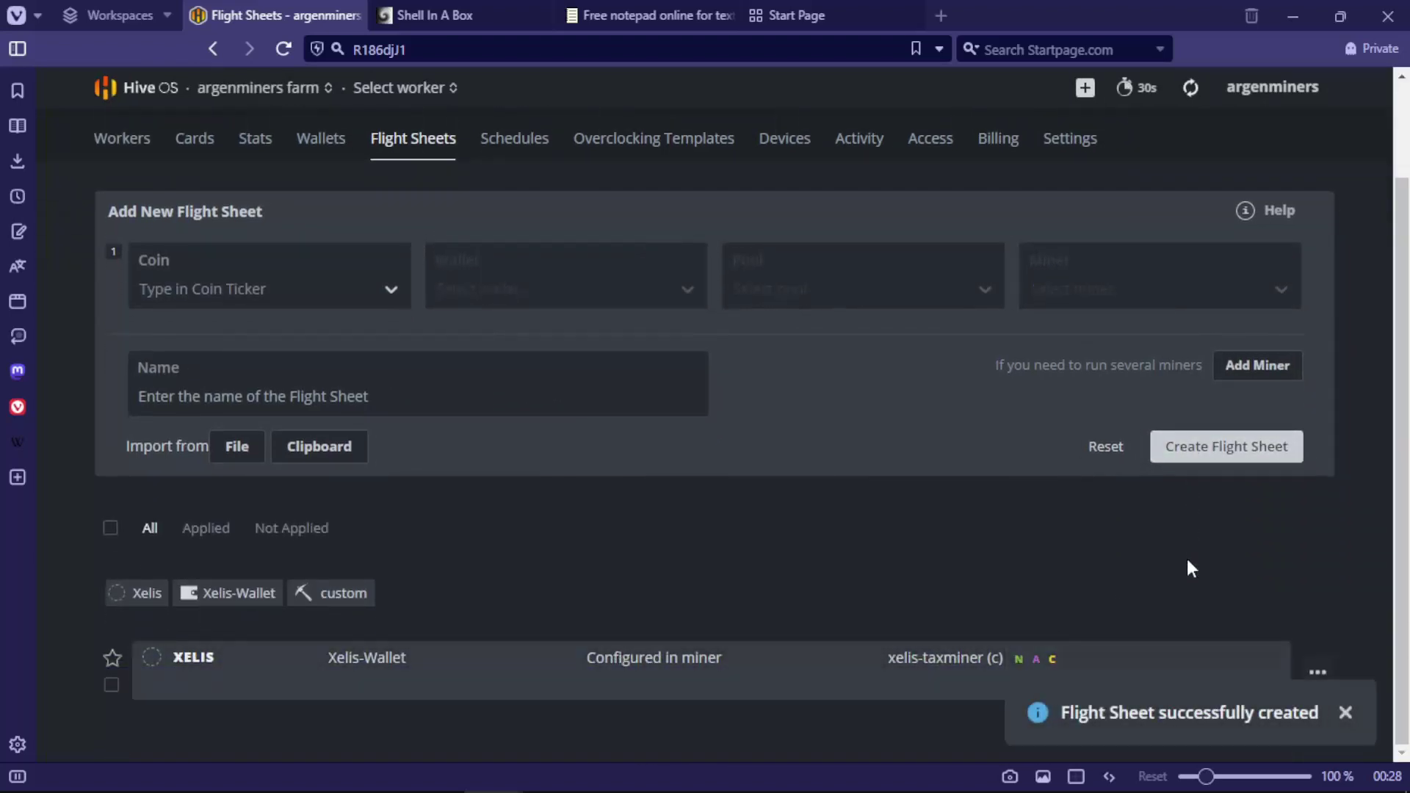
scroll(576, 652, "up", 1)
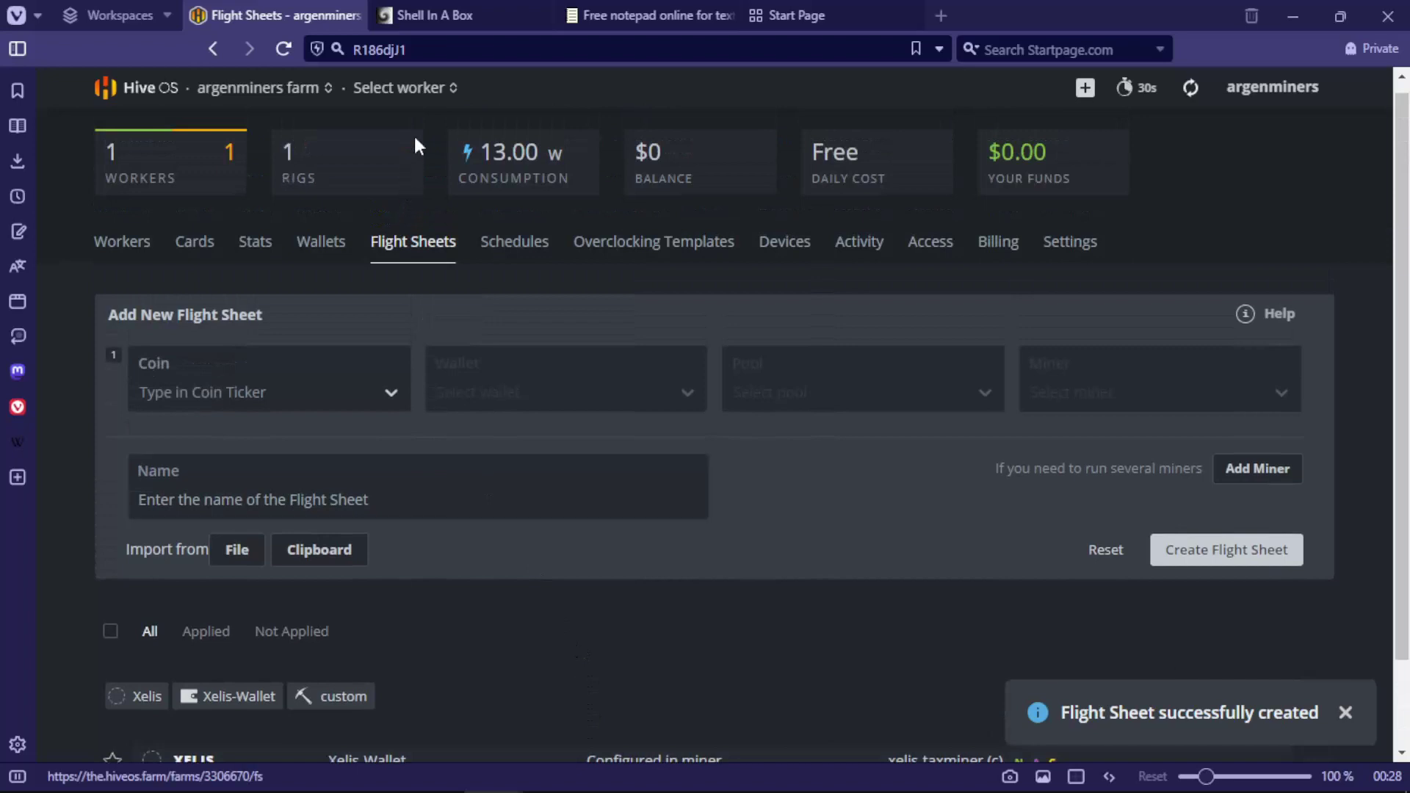
left_click(424, 93)
left_click(419, 187)
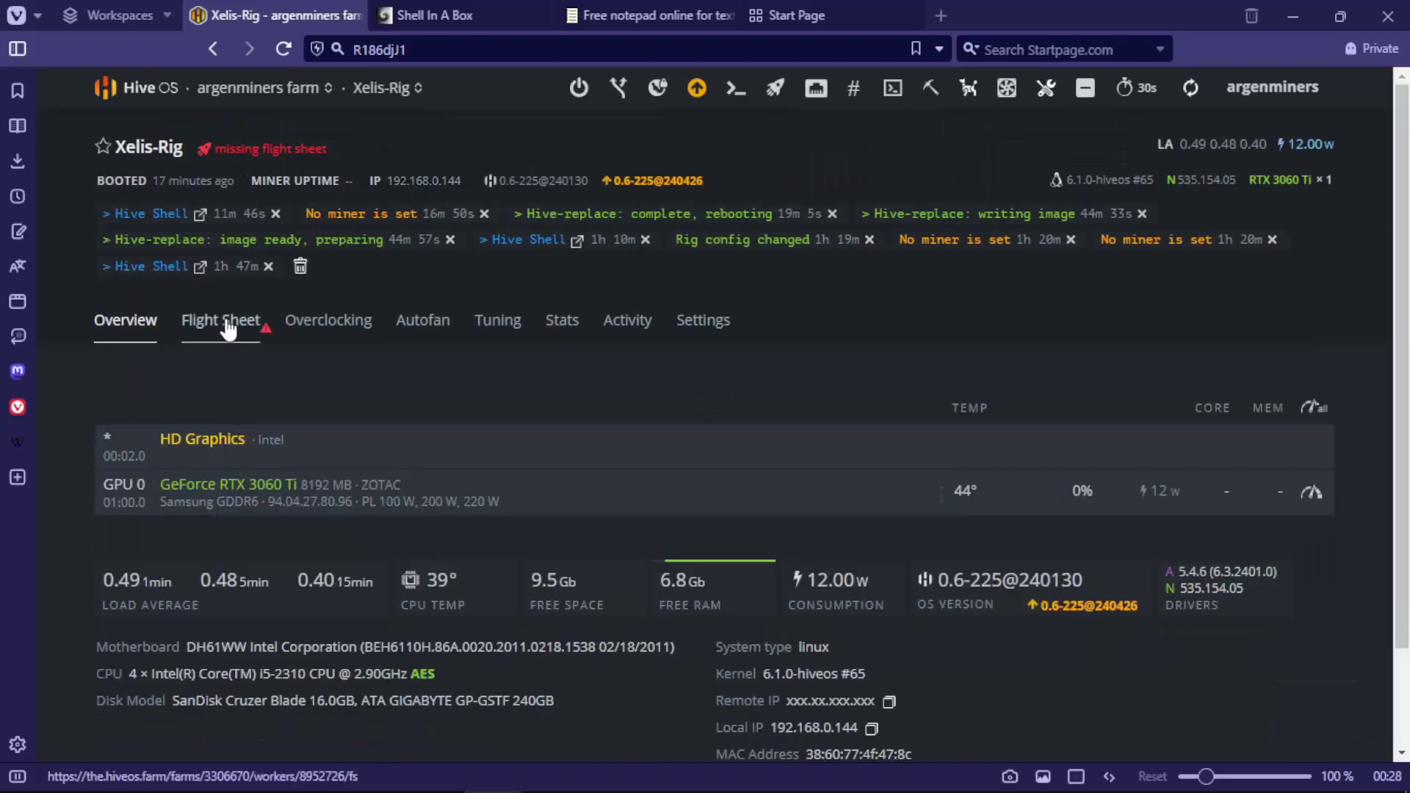
Launch the XELIS flight sheet on Xelis-Rig and return to its overview
left_click(227, 330)
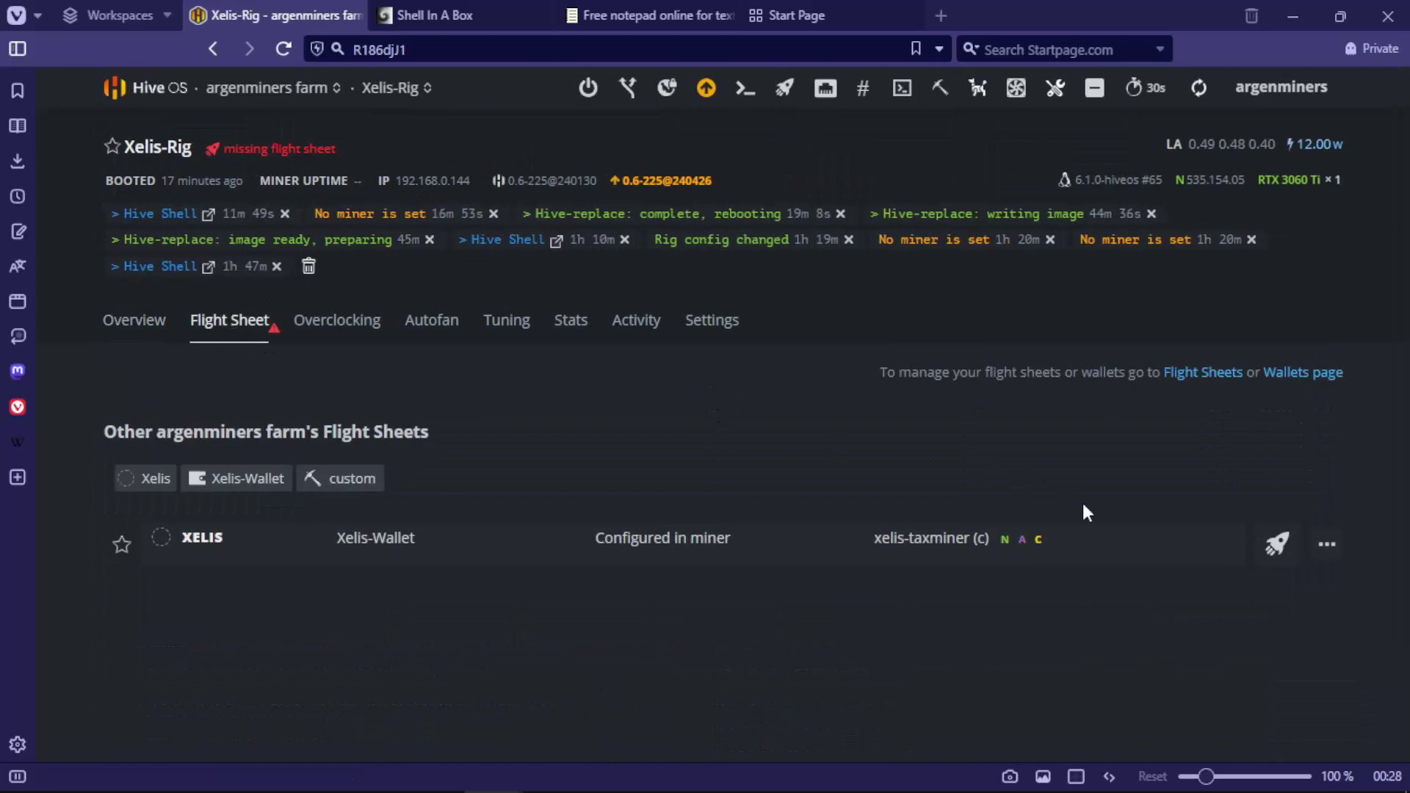
left_click(1277, 548)
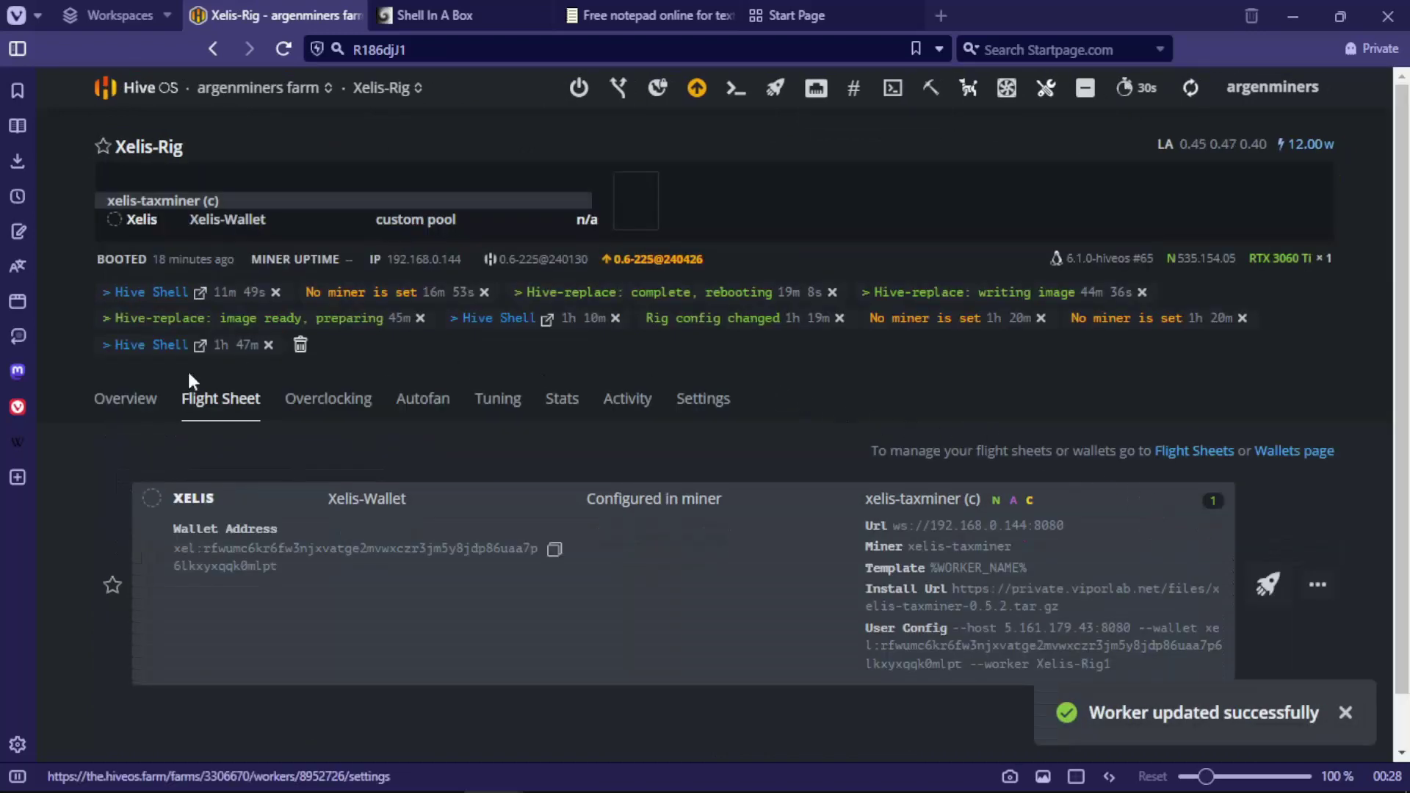
left_click(130, 403)
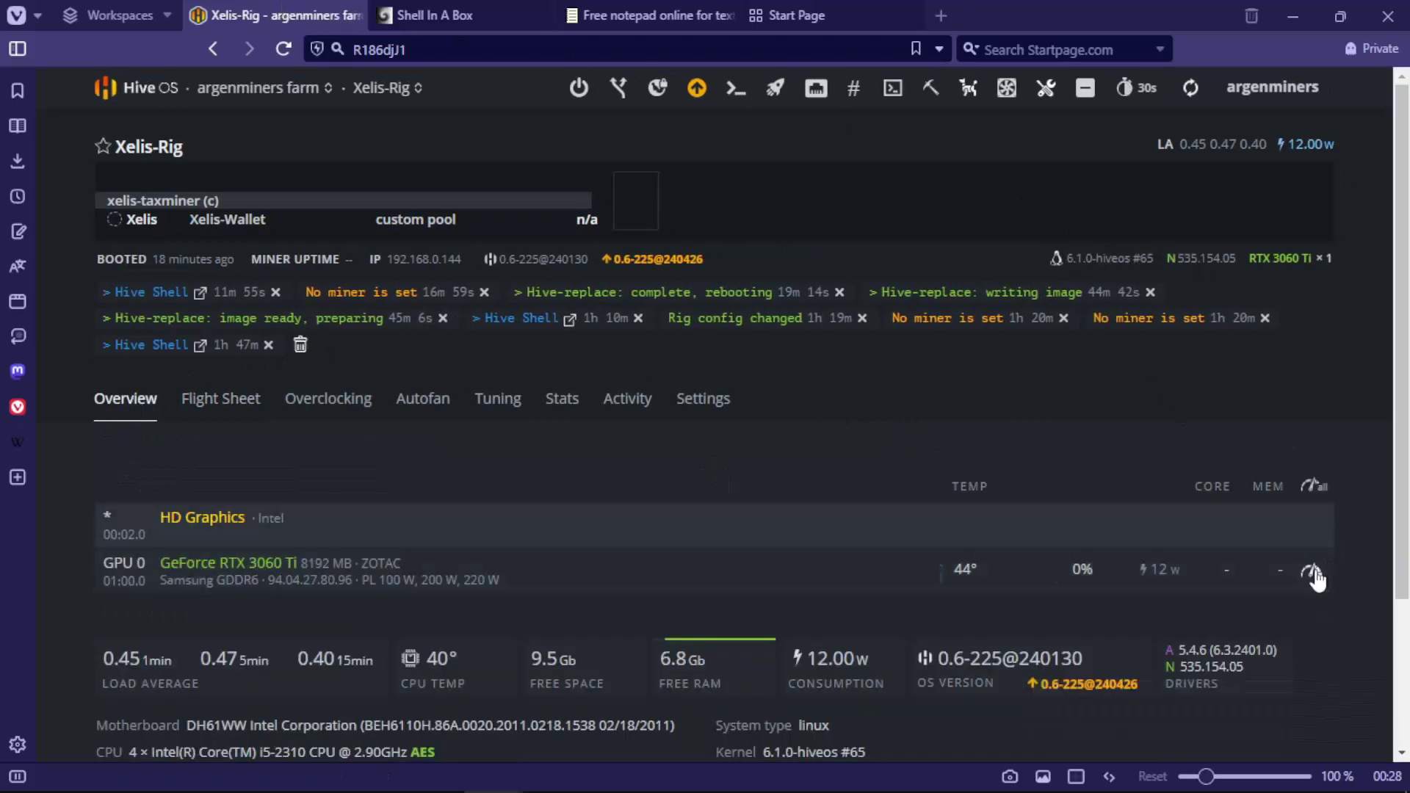
Apply GPU 0 overclock: core offset 1200, memory clock -3000, power limit 120 W
left_click(1311, 575)
left_click(499, 248)
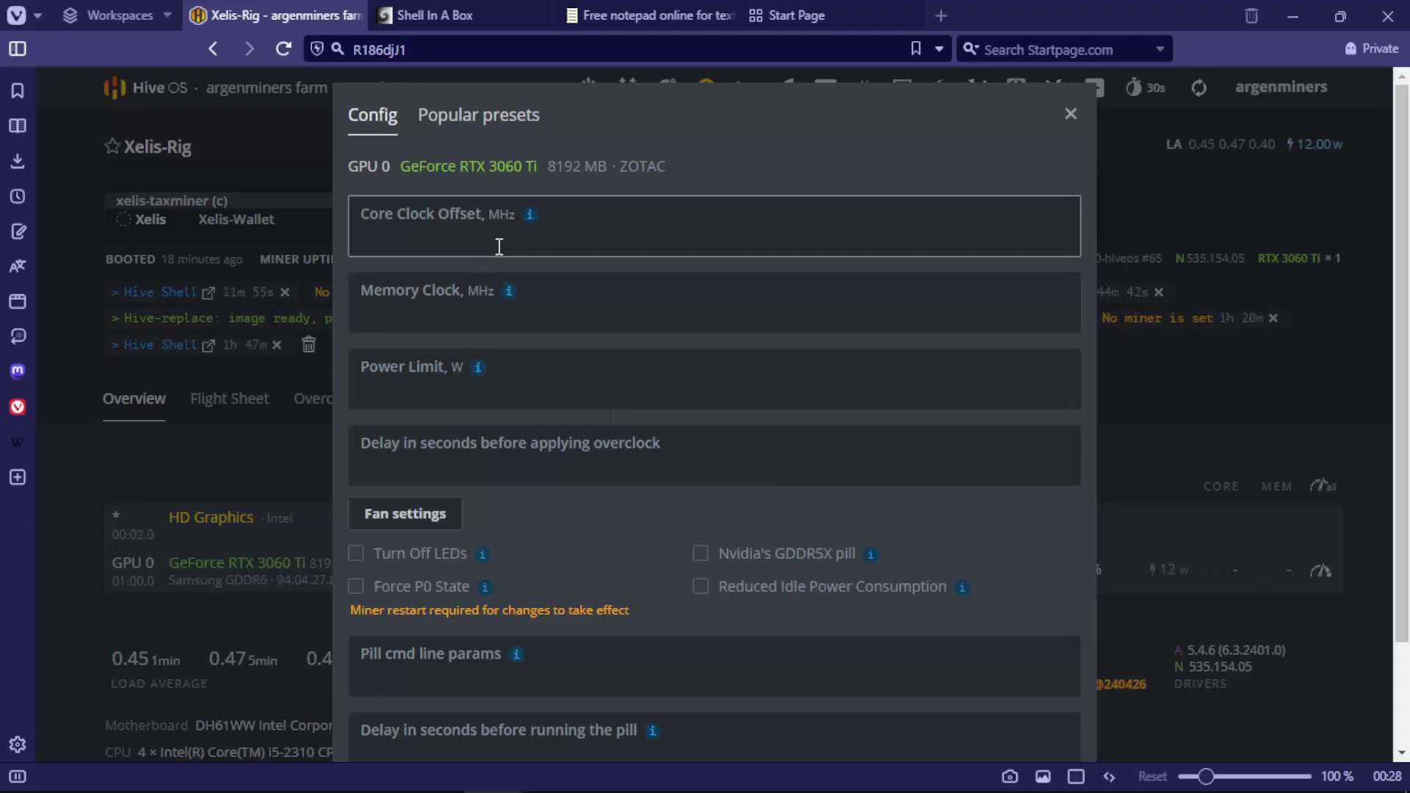
type("1200")
key("Tab")
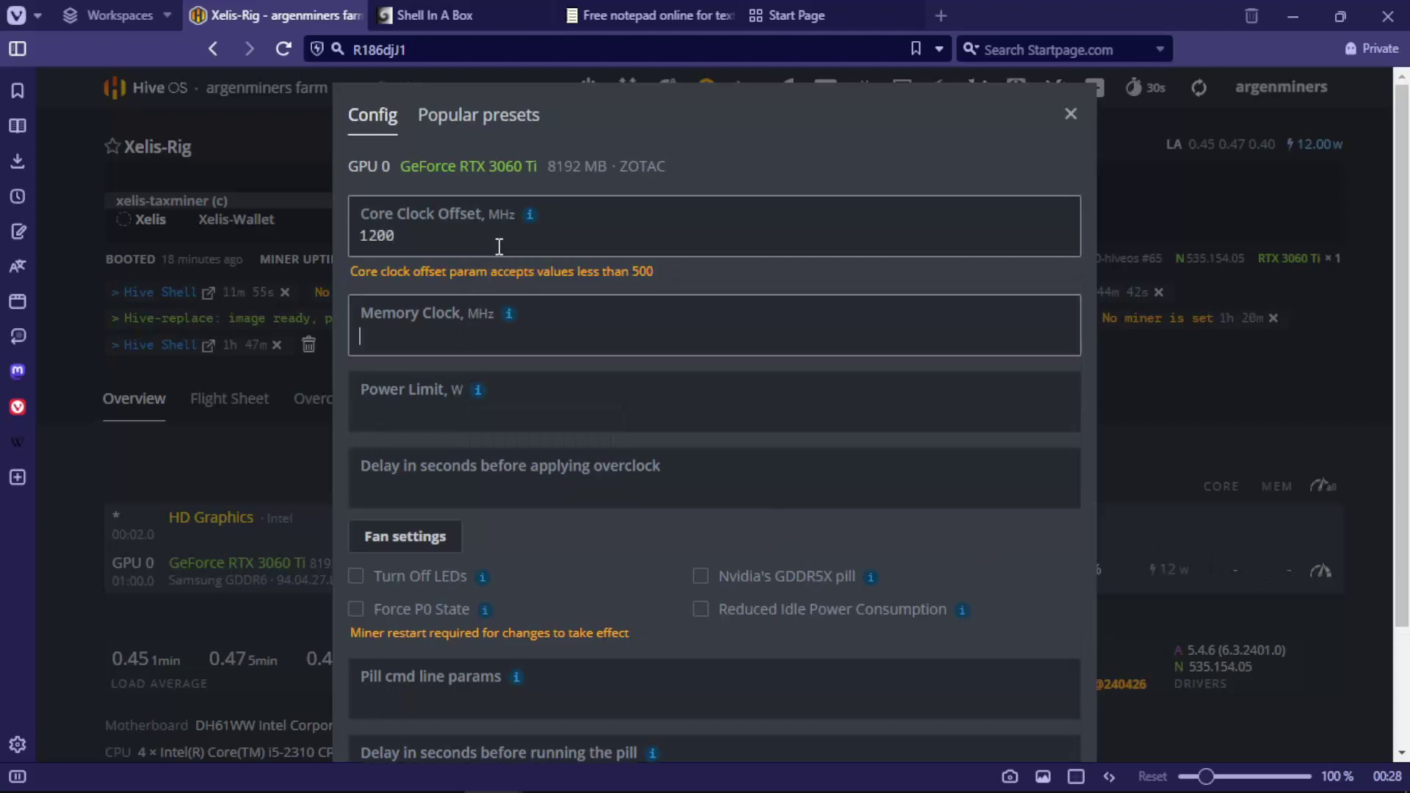
type("-3000")
key("Tab")
type("120")
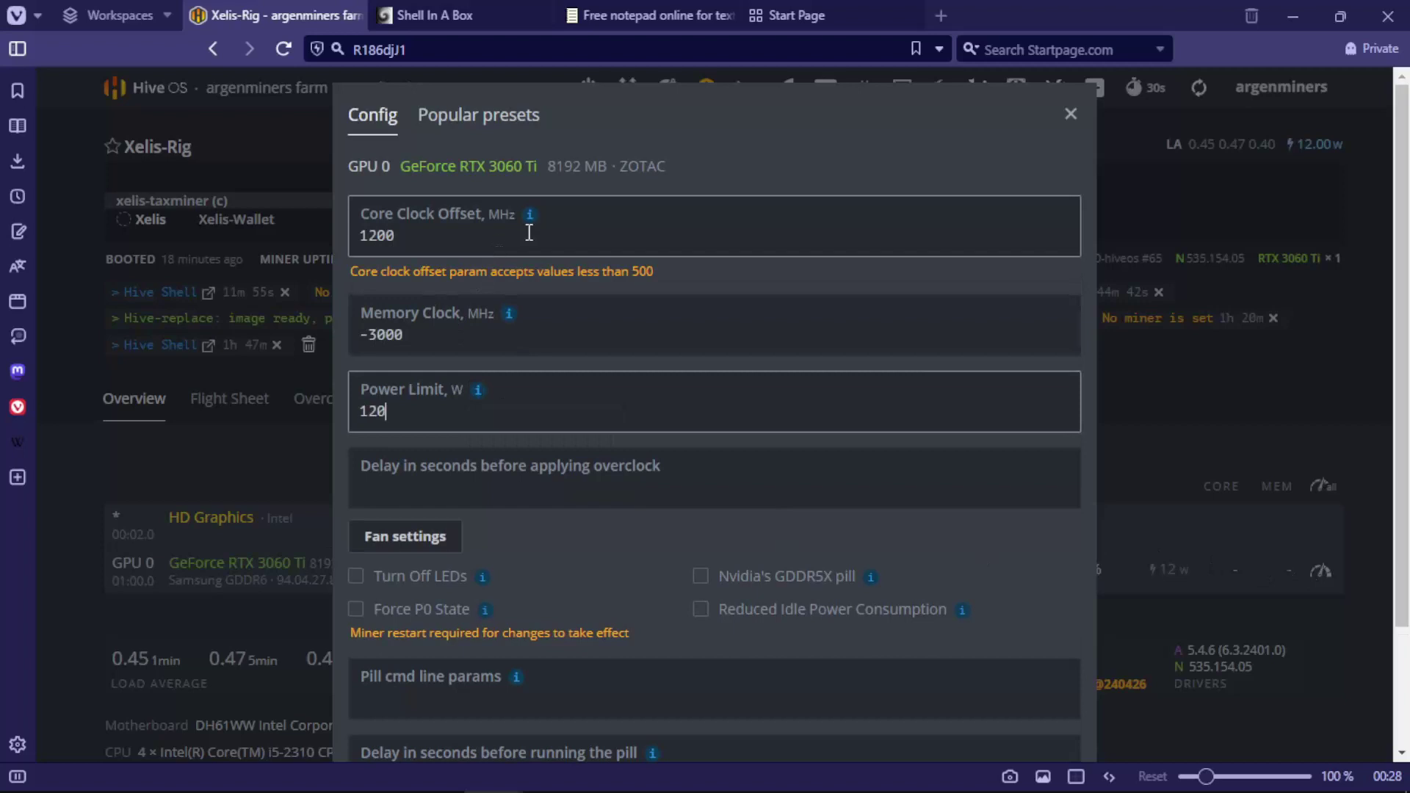
scroll(920, 671, "down", 2)
left_click(1049, 700)
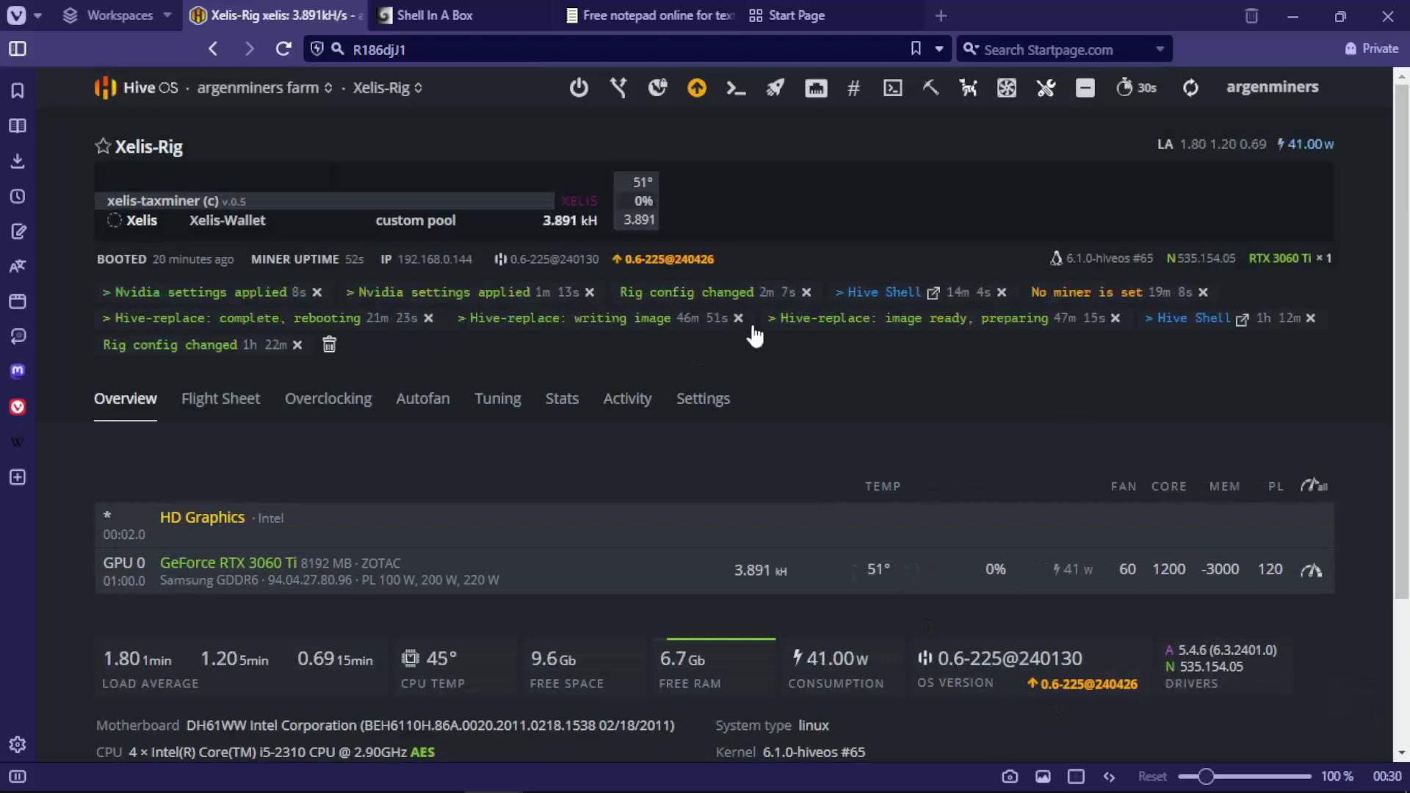
Request the Miner Log via Miner Actions and open the fetched xelis-taxminer log
left_click(933, 102)
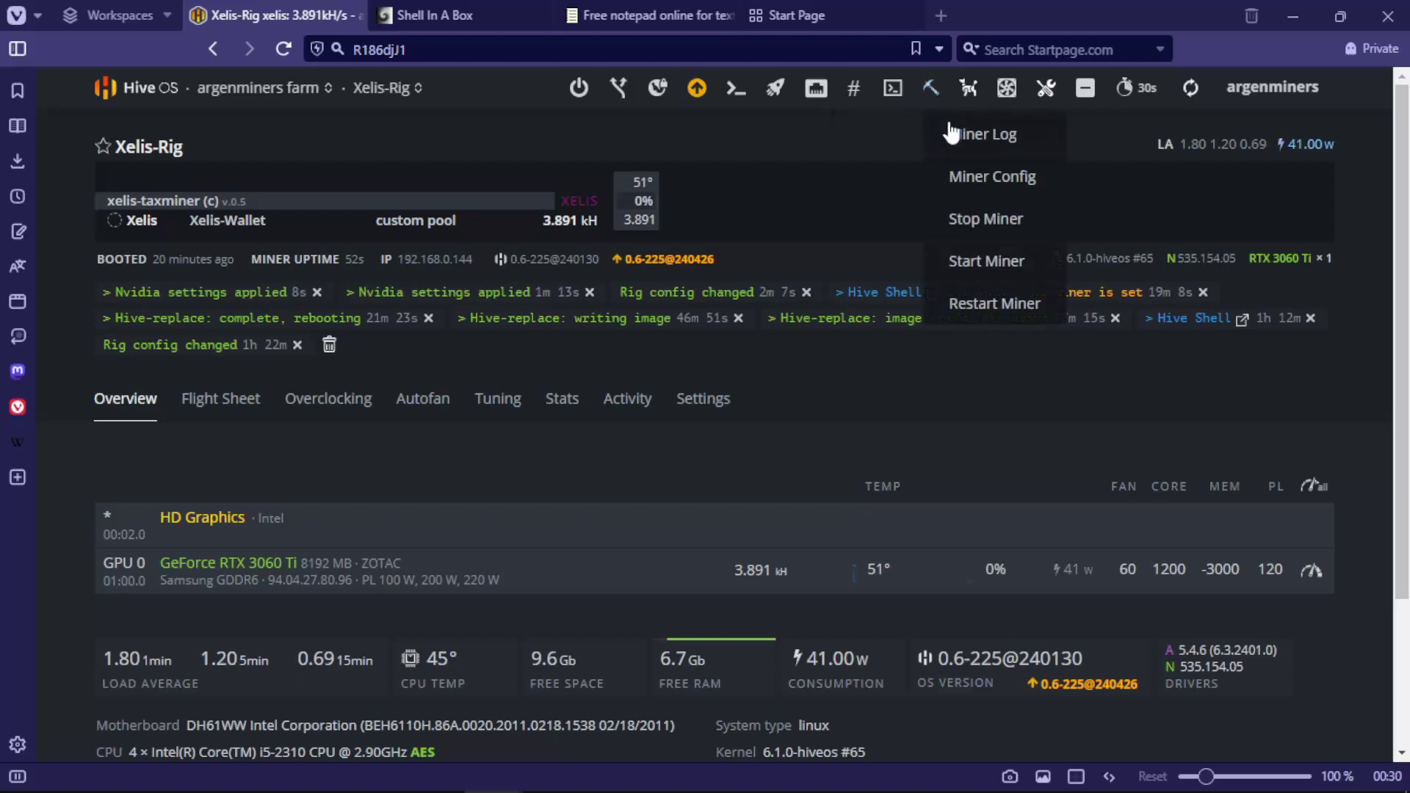
left_click(978, 132)
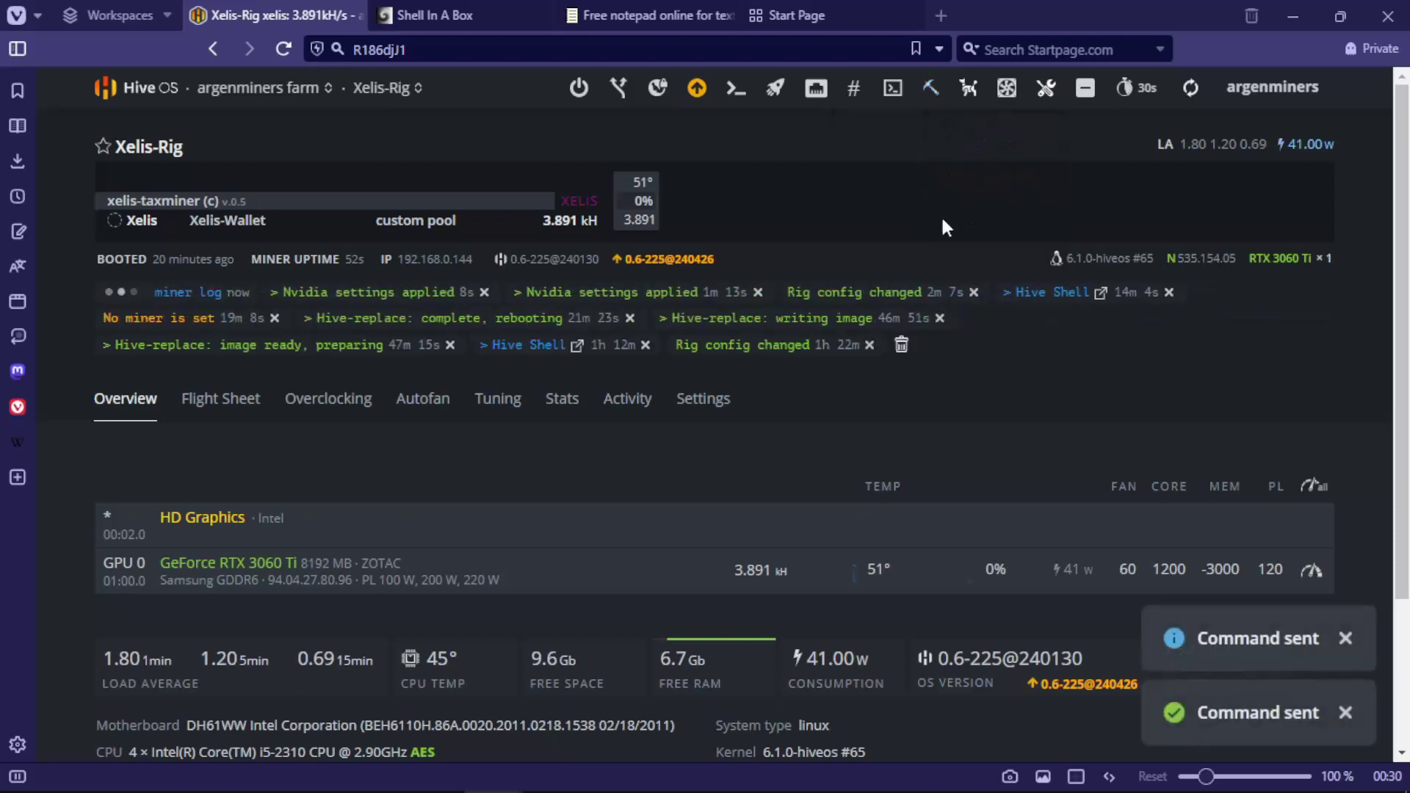
left_click(154, 291)
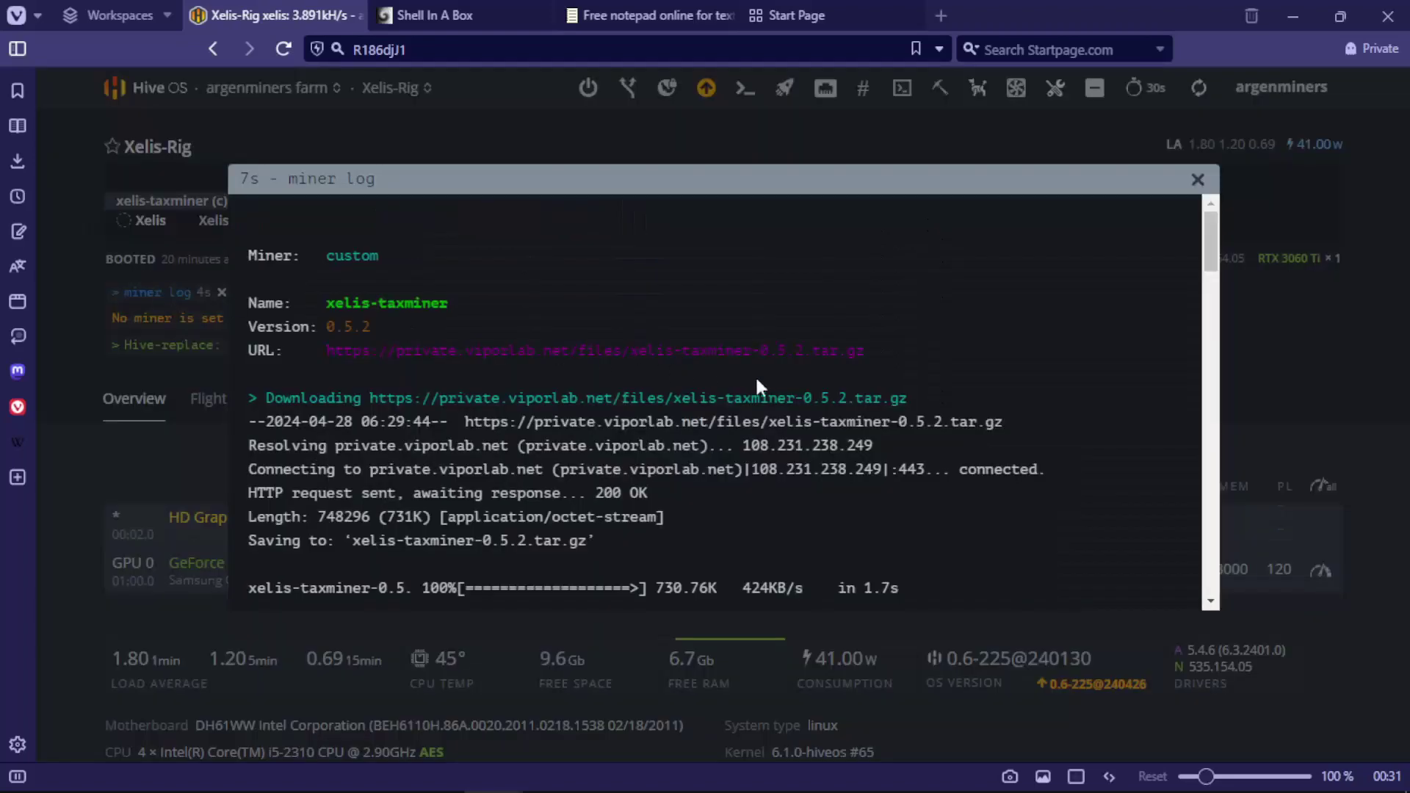
scroll(1037, 436, "down", 2)
scroll(1038, 436, "down", 1)
scroll(1037, 437, "down", 1)
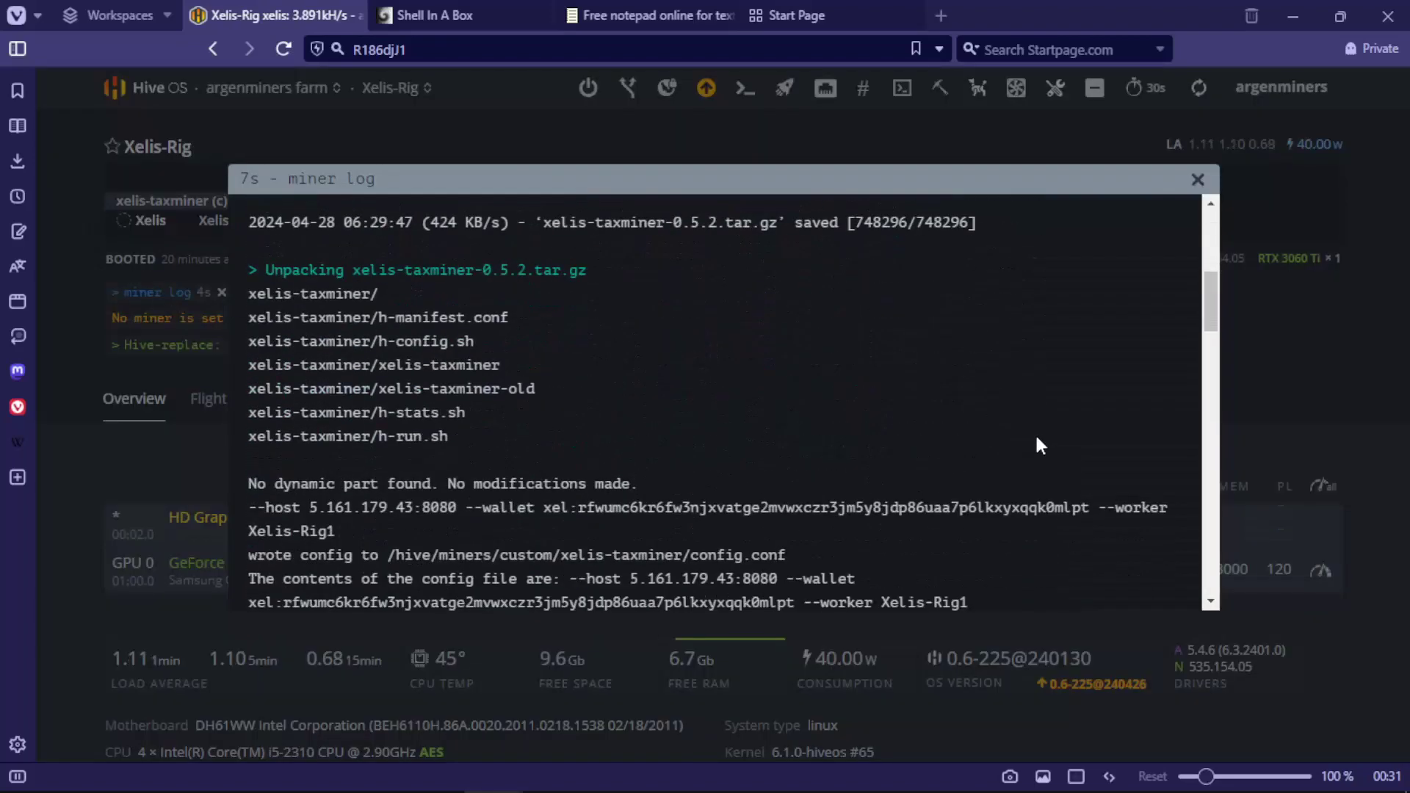
scroll(1037, 436, "down", 2)
scroll(1035, 436, "down", 2)
scroll(1035, 436, "down", 2)
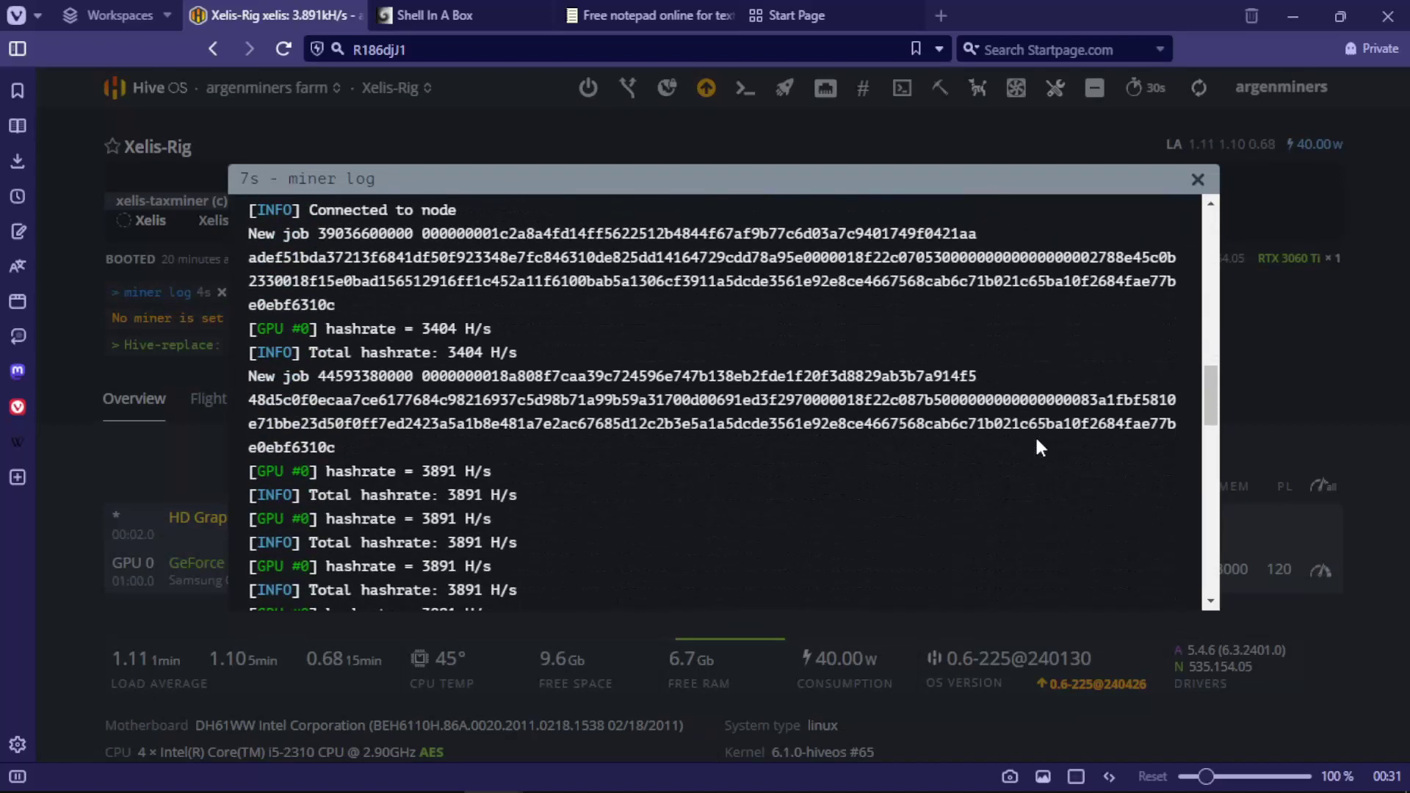
scroll(1034, 437, "down", 1)
scroll(1035, 437, "down", 1)
scroll(1035, 439, "down", 1)
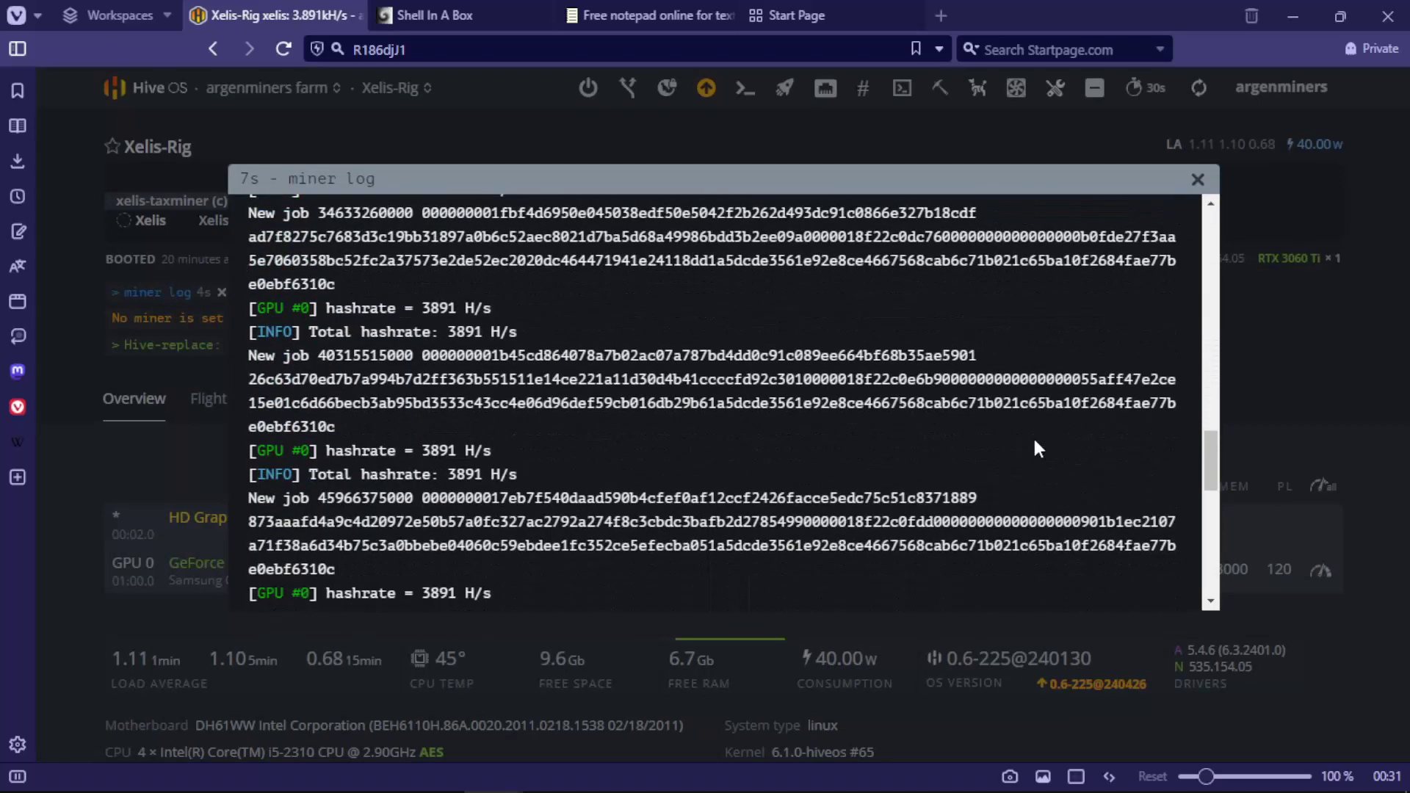
scroll(1033, 435, "down", 1)
scroll(1033, 438, "down", 2)
scroll(1033, 438, "down", 1)
scroll(1032, 438, "down", 2)
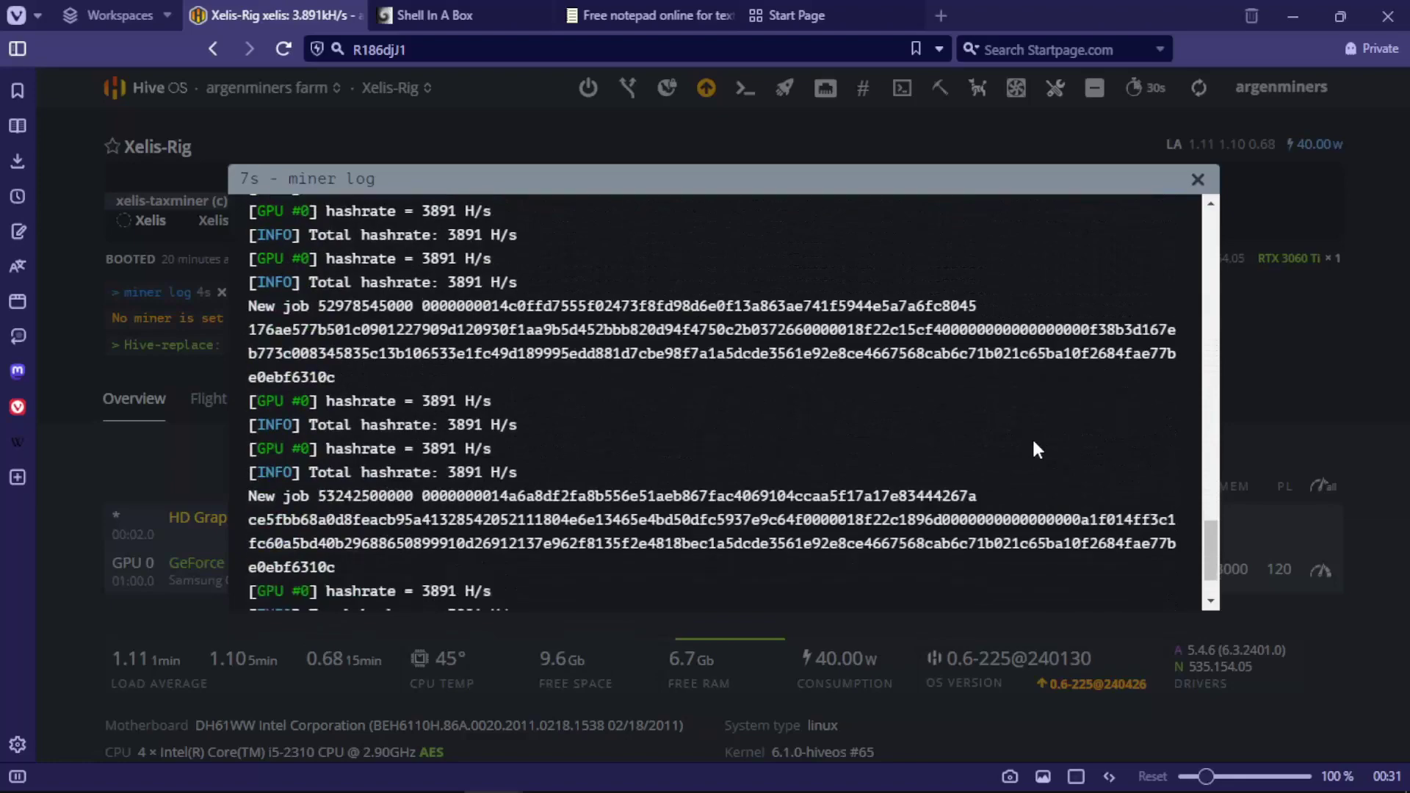